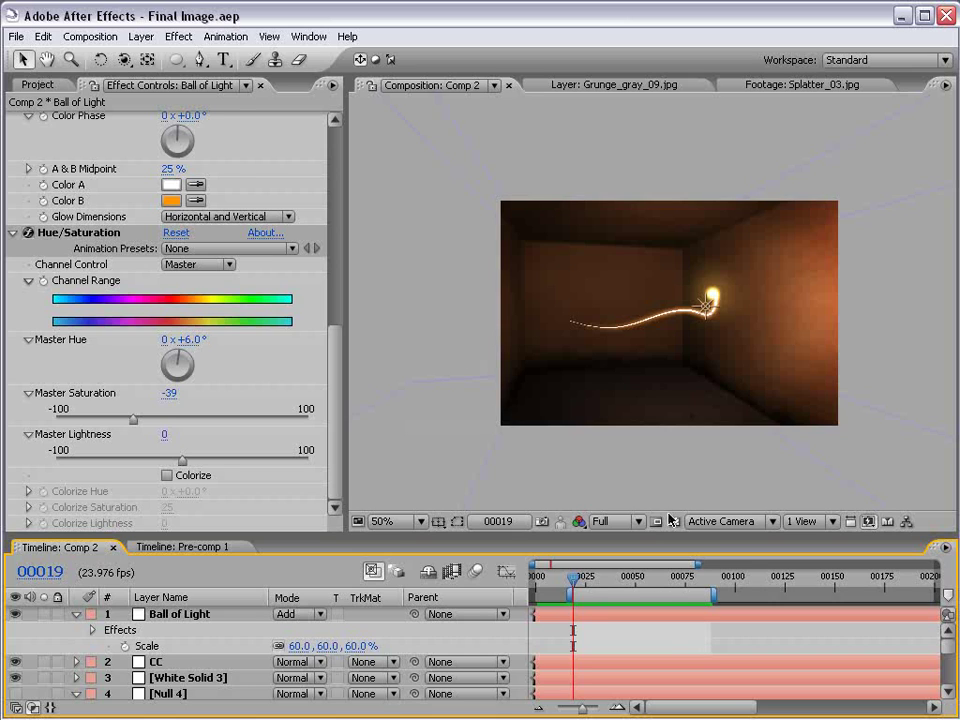
Play Comp 2's light-streak animation at full size, then collapse the Ball of Light layer's properties.
key("period")
key("grave")
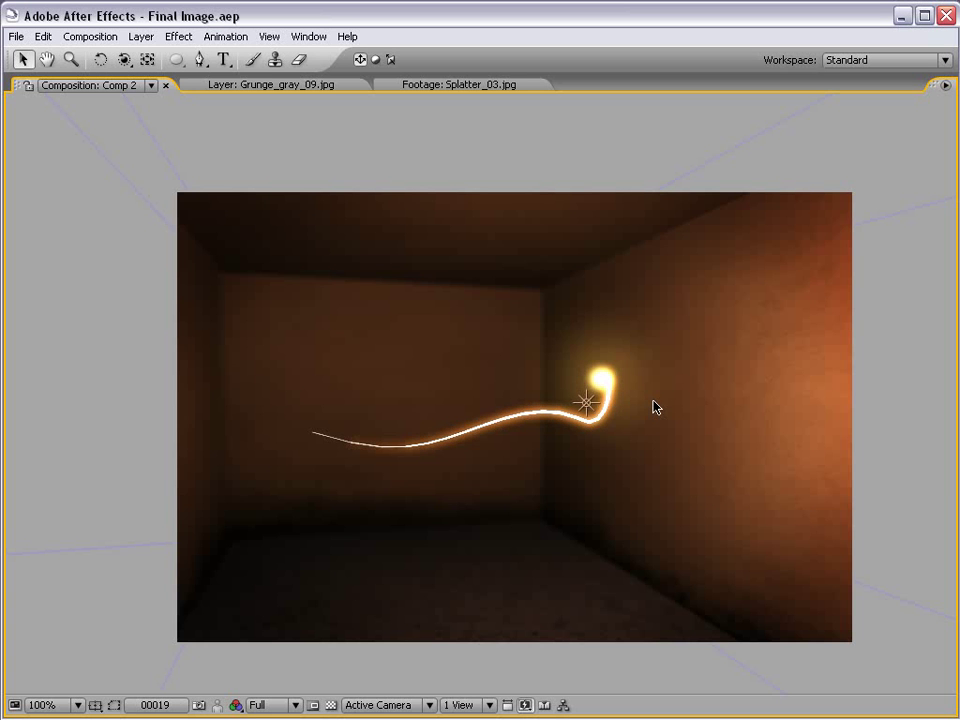
key("space")
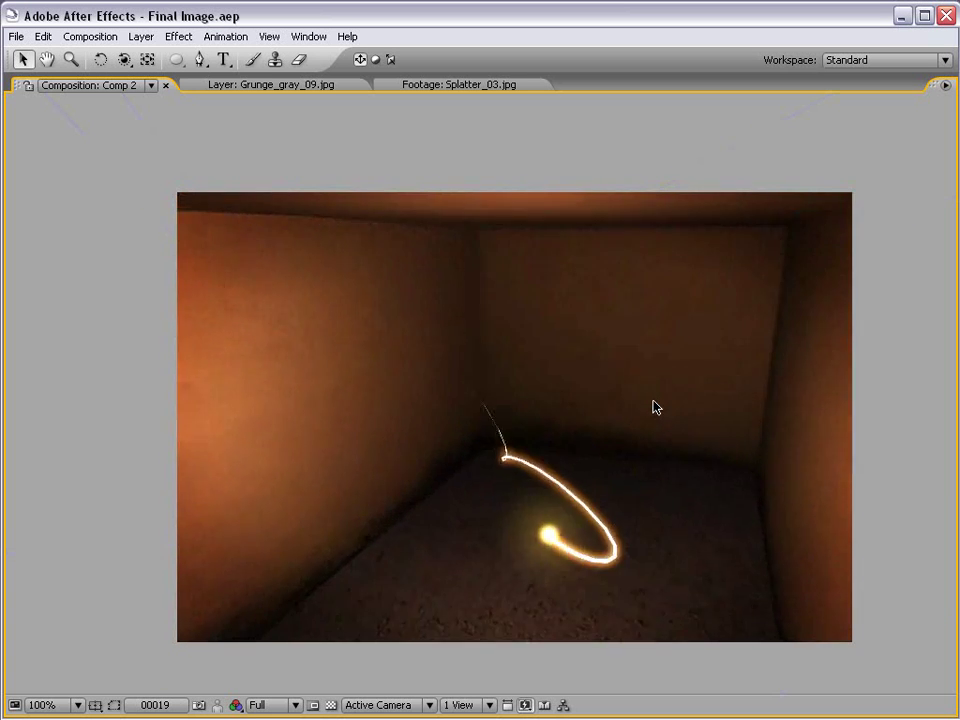
key("grave")
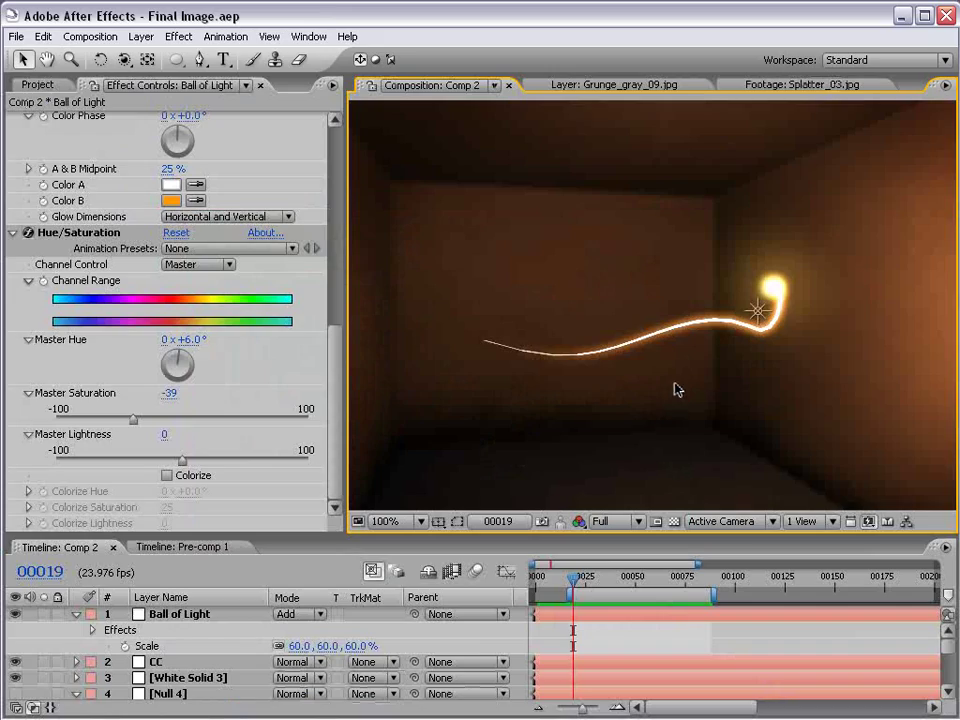
left_click(573, 595)
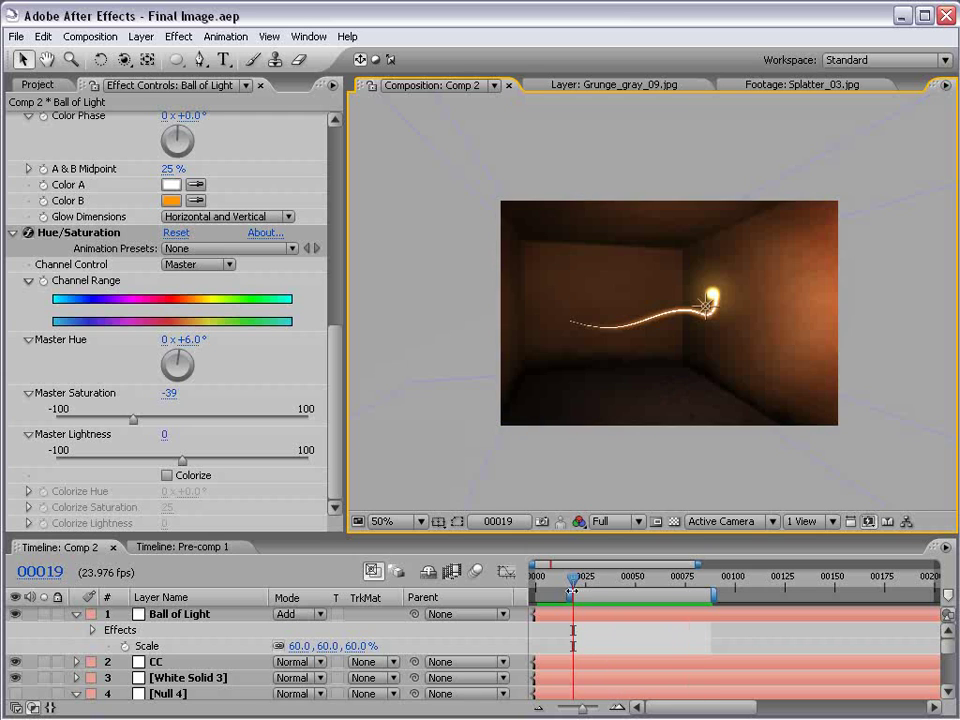
key("slash")
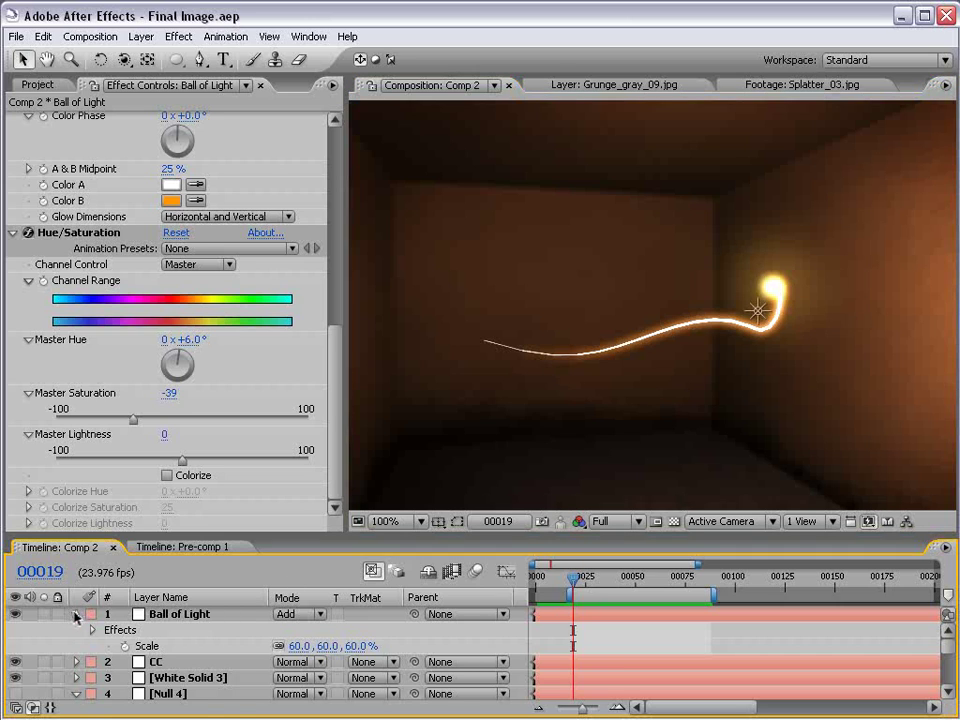
left_click(72, 614)
Collapse the Null 4 layer's properties.
left_click(76, 662)
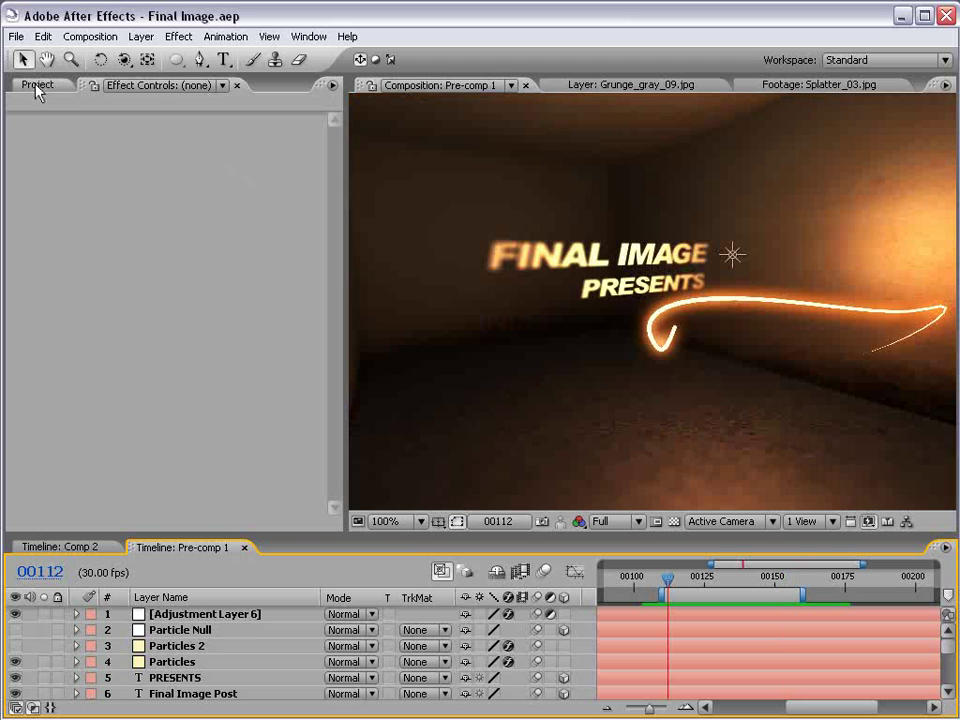
Set up a new composition with the NTSC DV preset and a 23.976 fps frame rate.
left_click(37, 85)
left_click(92, 36)
left_click(110, 58)
left_click(367, 262)
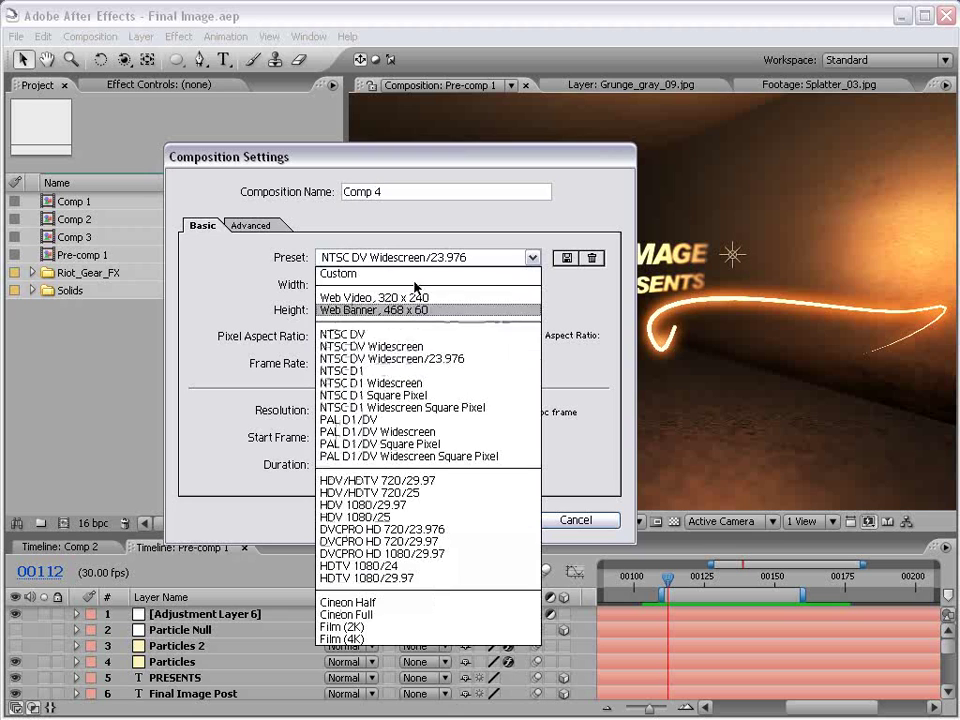
left_click(372, 336)
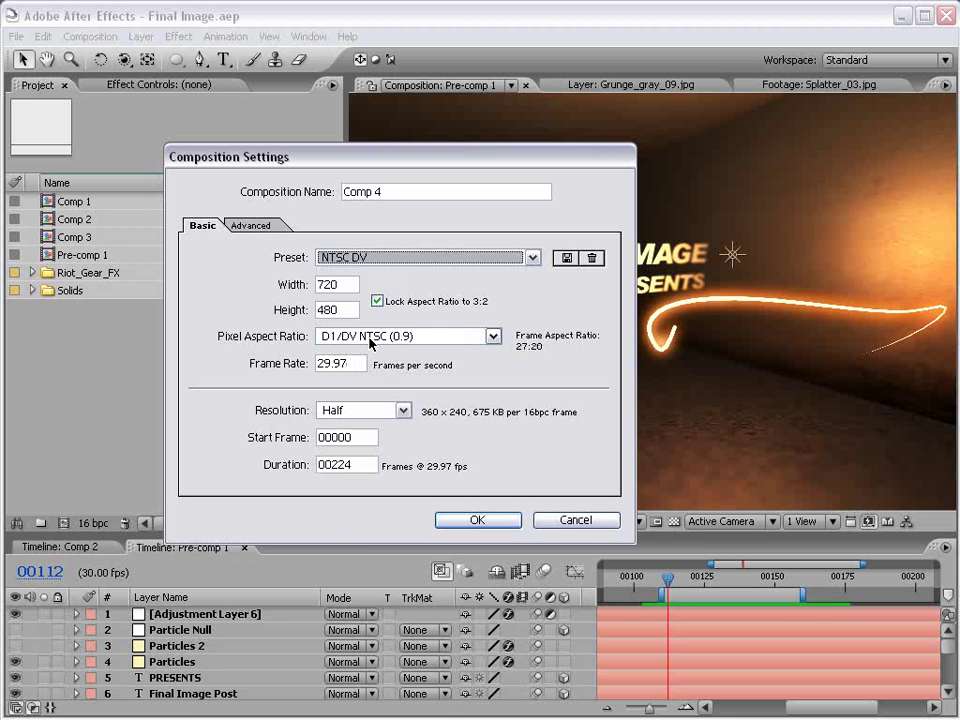
left_click(355, 364)
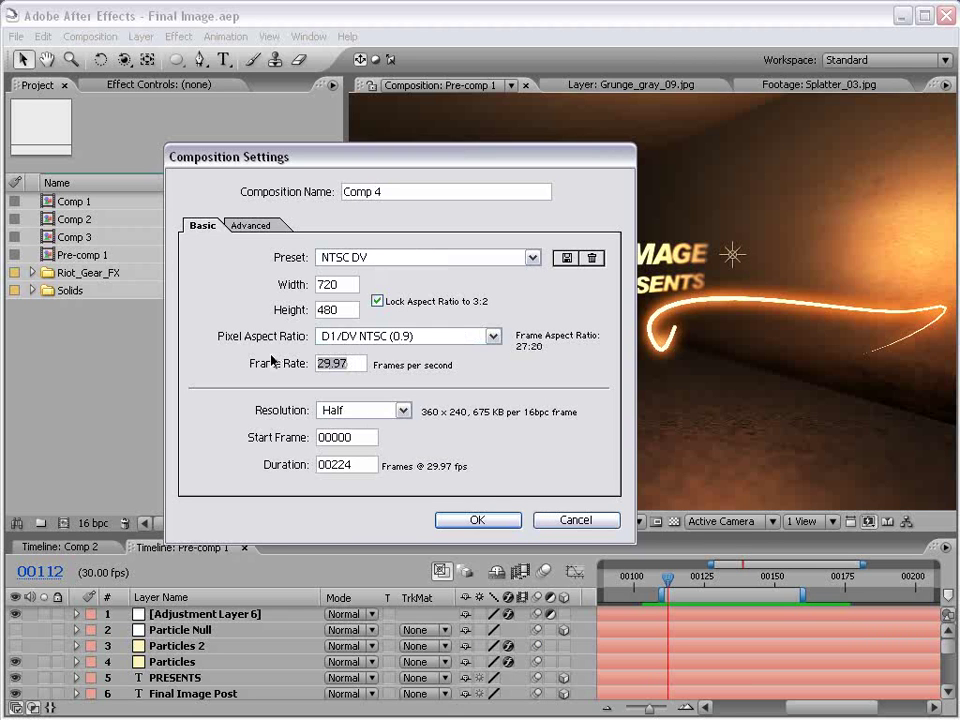
type("23.97")
Create Comp 4 and make the timeline panel slightly taller.
left_click(476, 520)
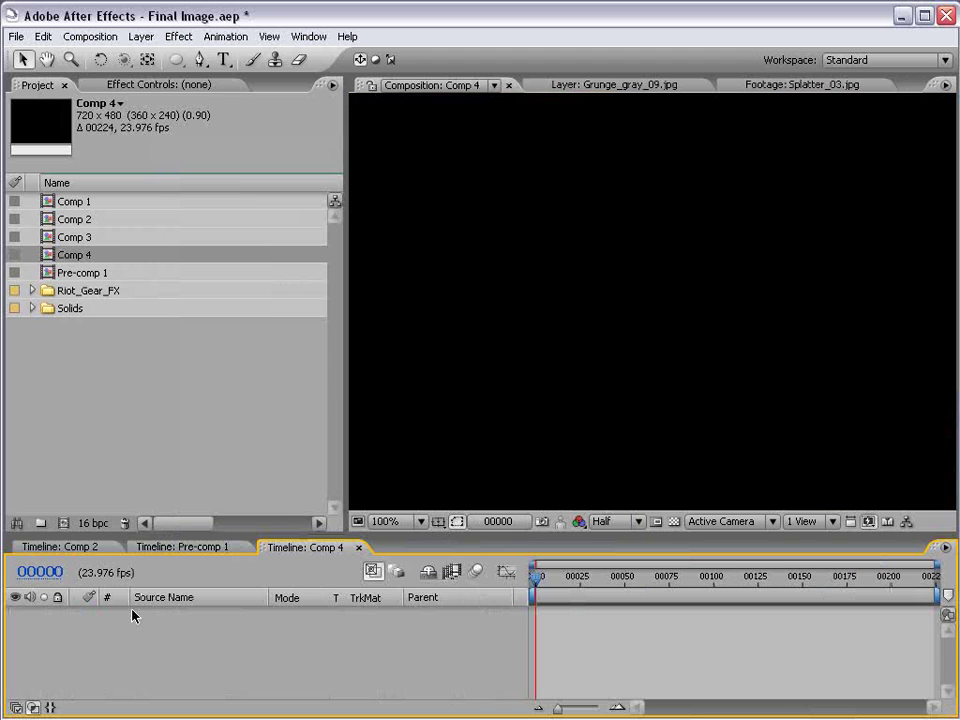
left_click_drag(326, 532, 326, 502)
left_click(37, 294)
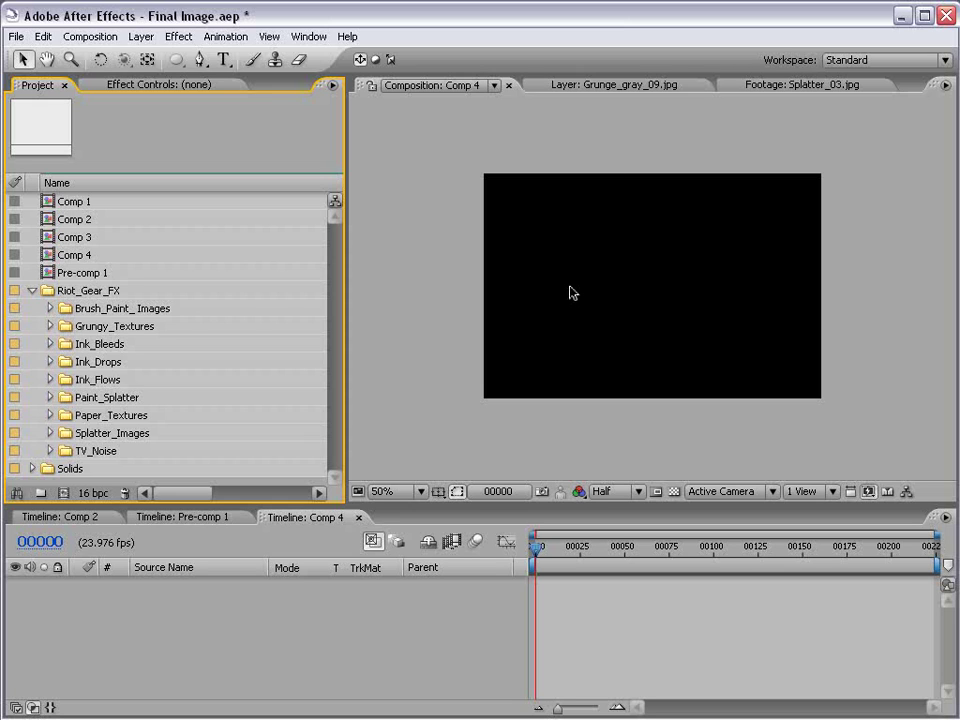
left_click_drag(270, 503, 270, 497)
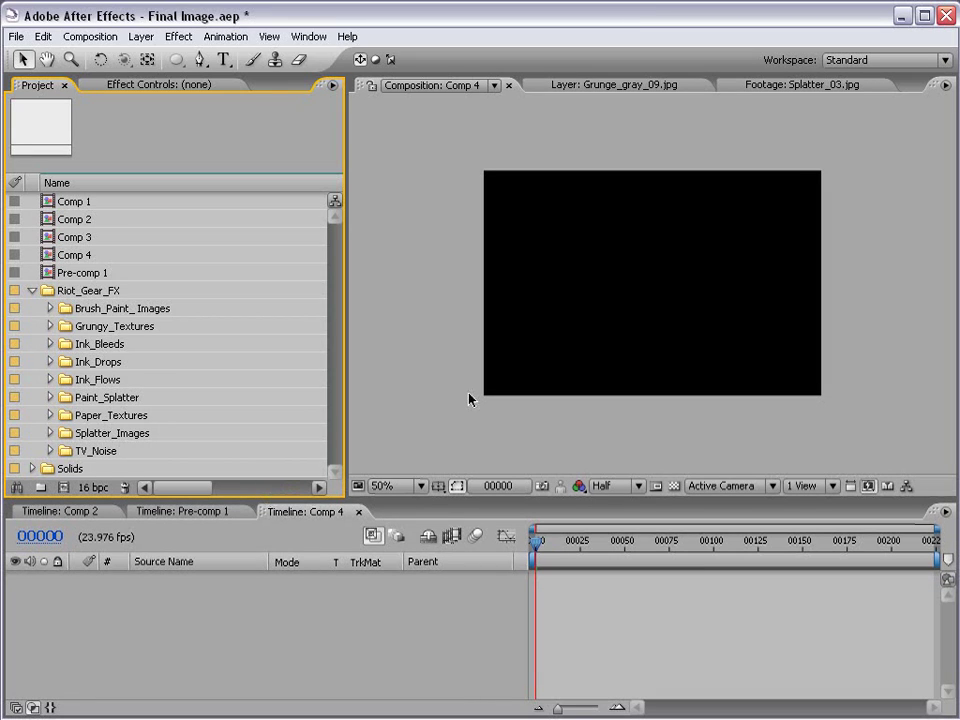
Add Grunge_gray_09.jpg from Grungy_Textures > Low > Grayscale into Comp 4 and nudge it.
left_click(50, 326)
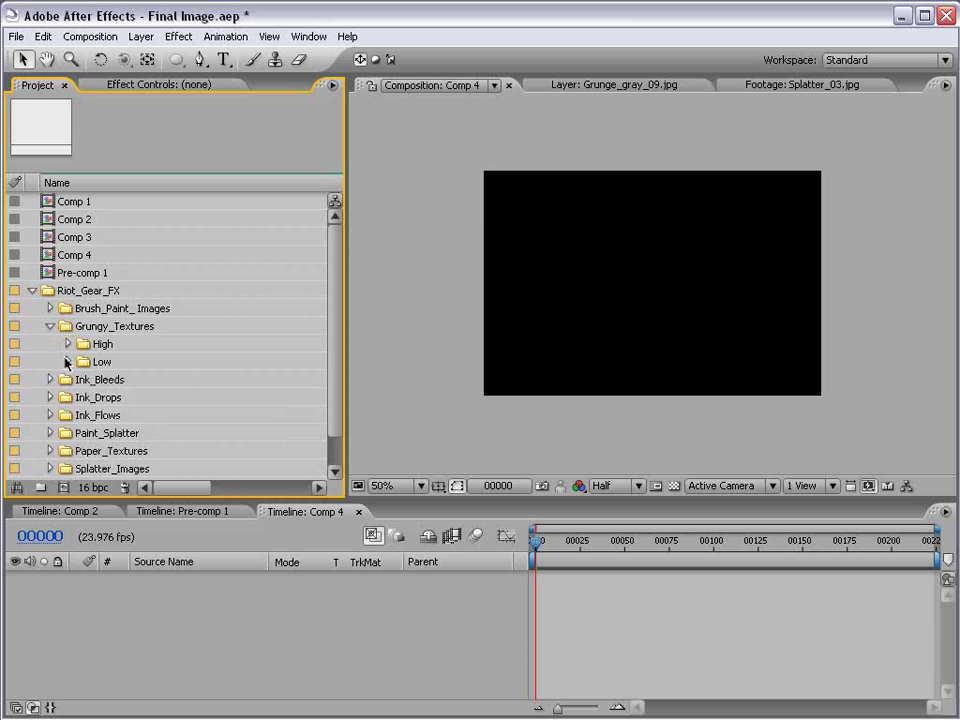
left_click(68, 361)
left_click(86, 397)
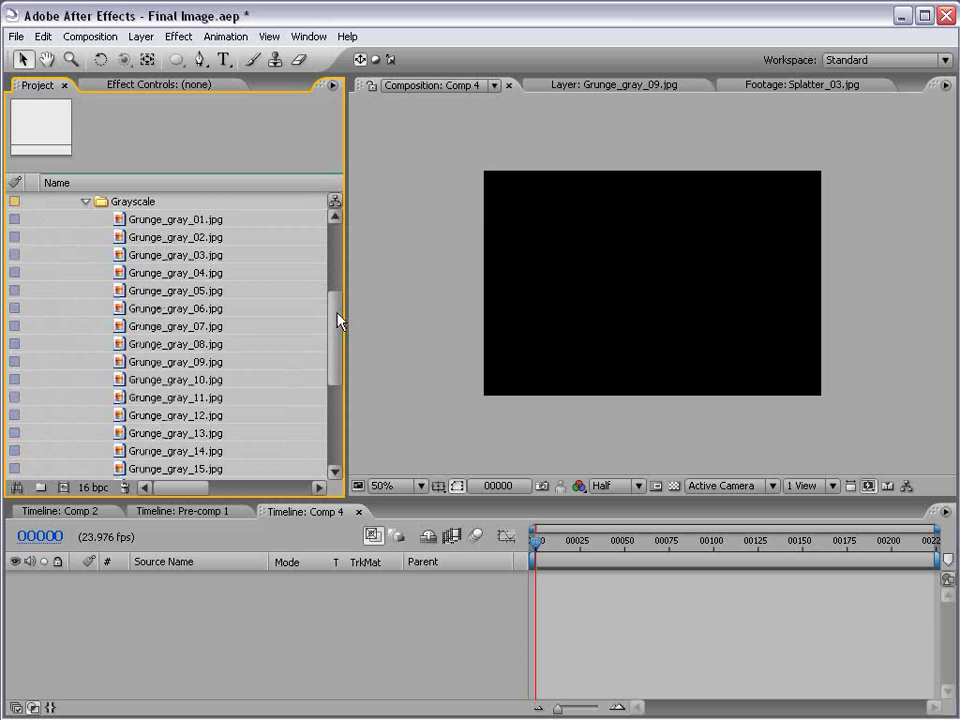
left_click_drag(332, 328, 329, 334)
mouse_move(162, 334)
left_mouse_down()
mouse_move(699, 317)
mouse_move(619, 300)
left_mouse_up()
left_click_drag(544, 366, 561, 366)
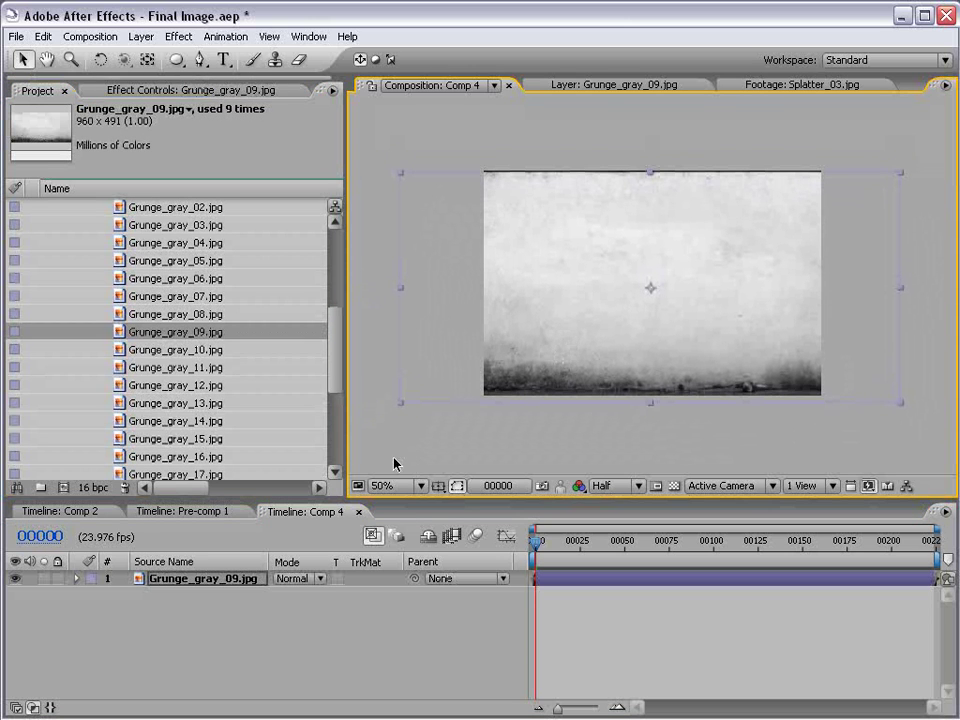
Make the grunge layer 3D, turn it into a side wall, and duplicate it as the opposite wall.
key("F4")
left_click(378, 579)
key("w")
mouse_move(655, 288)
left_mouse_down()
mouse_move(685, 278)
mouse_move(545, 292)
left_mouse_up()
key("v")
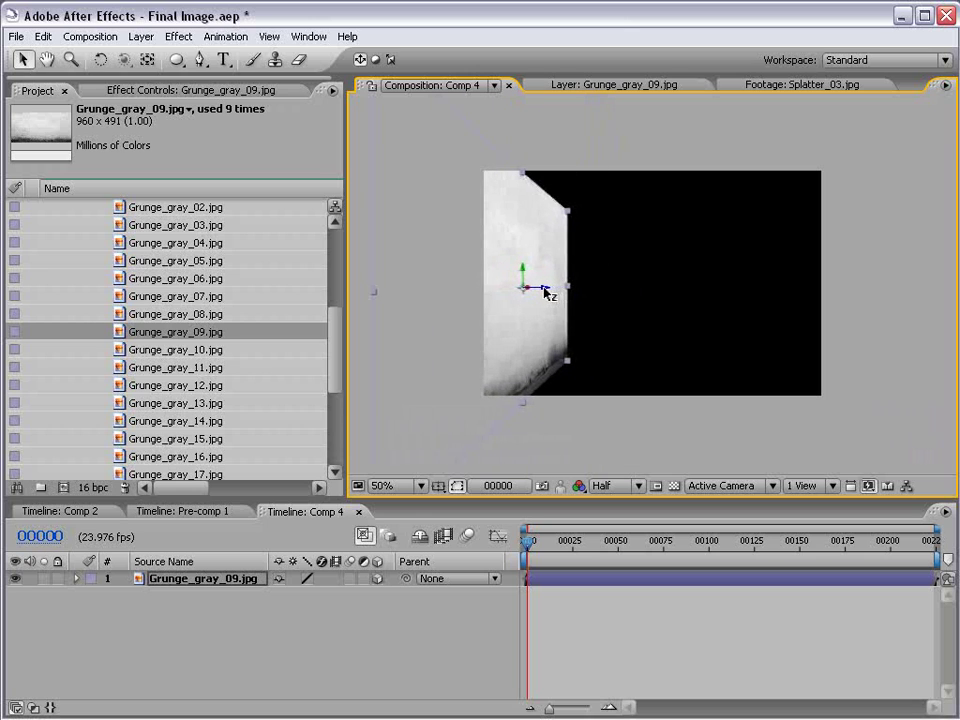
key("ctrl+d")
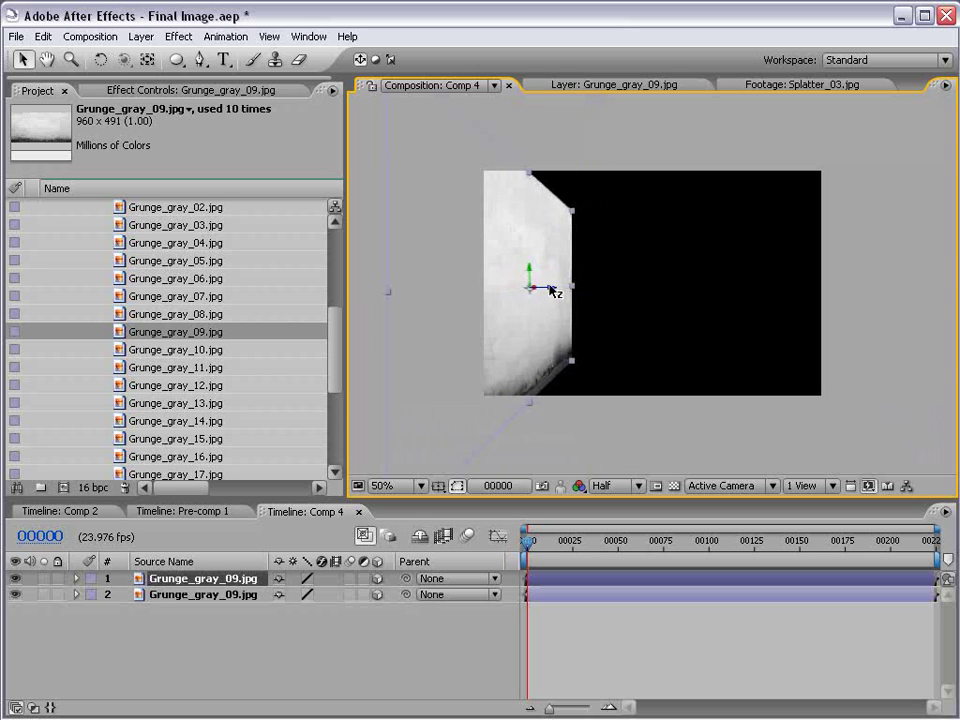
left_click_drag(548, 292, 835, 295)
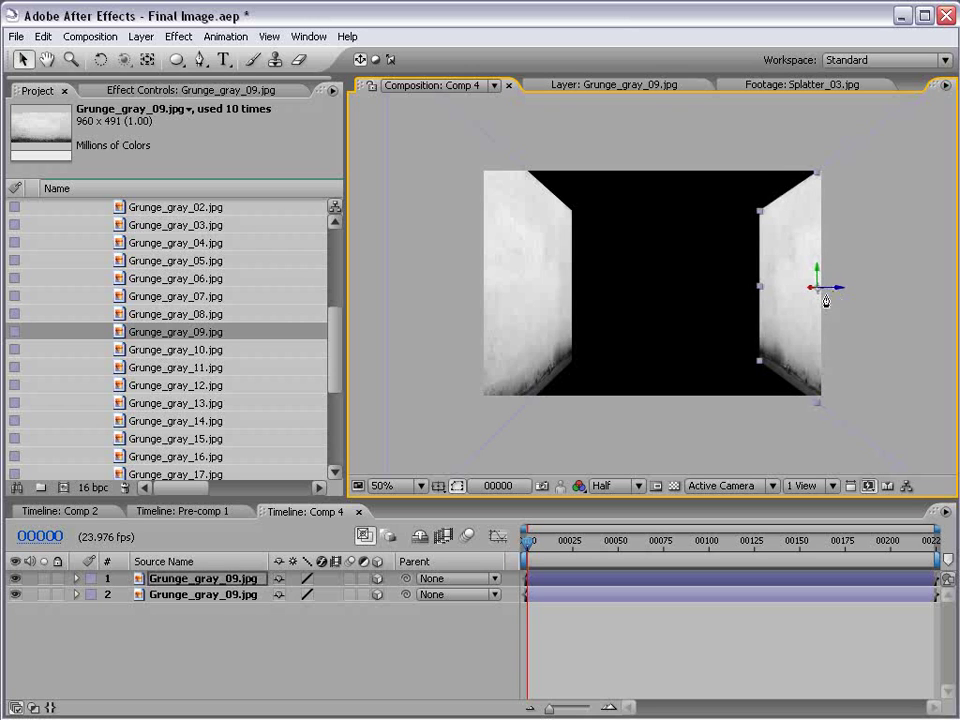
Duplicate a wall and place it facing front as the back wall between the sides.
key("ctrl+d")
mouse_move(829, 294)
left_mouse_down()
mouse_move(696, 293)
mouse_move(677, 279)
mouse_move(716, 276)
mouse_move(647, 336)
mouse_move(563, 561)
mouse_move(466, 538)
left_mouse_up()
key("w")
key("v")
left_click(623, 445)
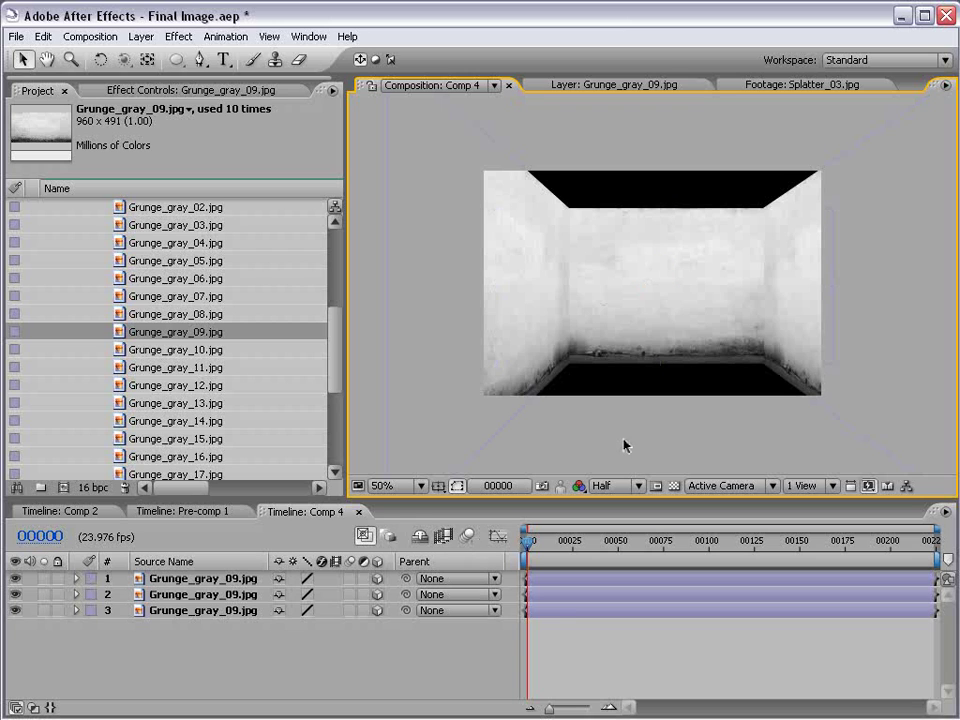
left_click(640, 234)
Duplicate the back wall, tilt it flat, and raise it to ceiling height.
key("ctrl+d")
key("w")
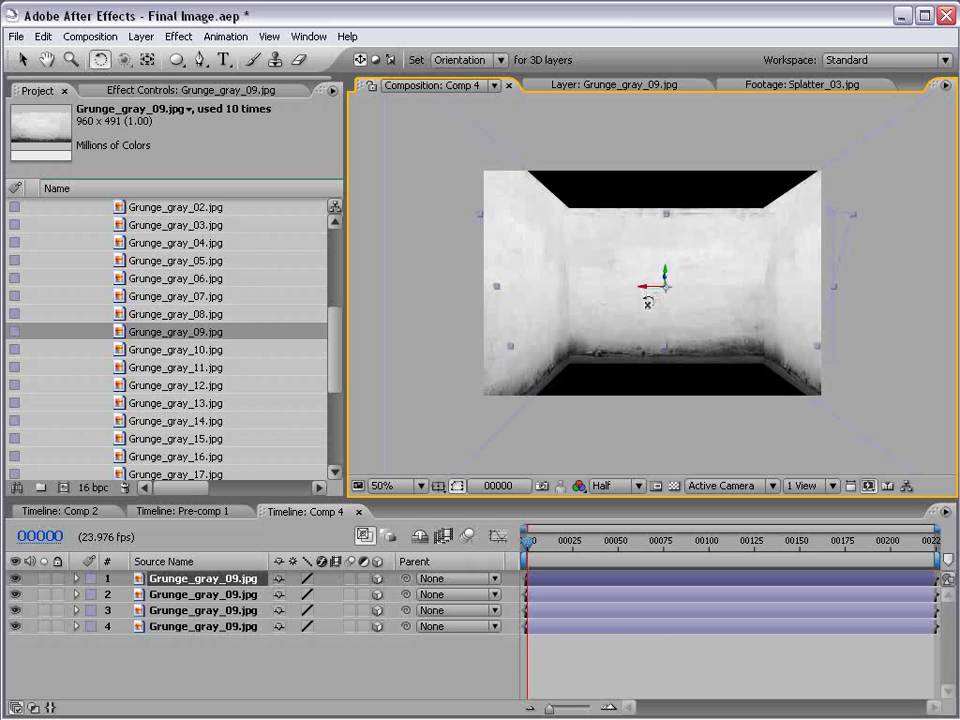
left_click_drag(647, 302, 643, 328)
key("v")
mouse_move(666, 272)
left_mouse_down()
mouse_move(672, 152)
mouse_move(664, 157)
left_mouse_up()
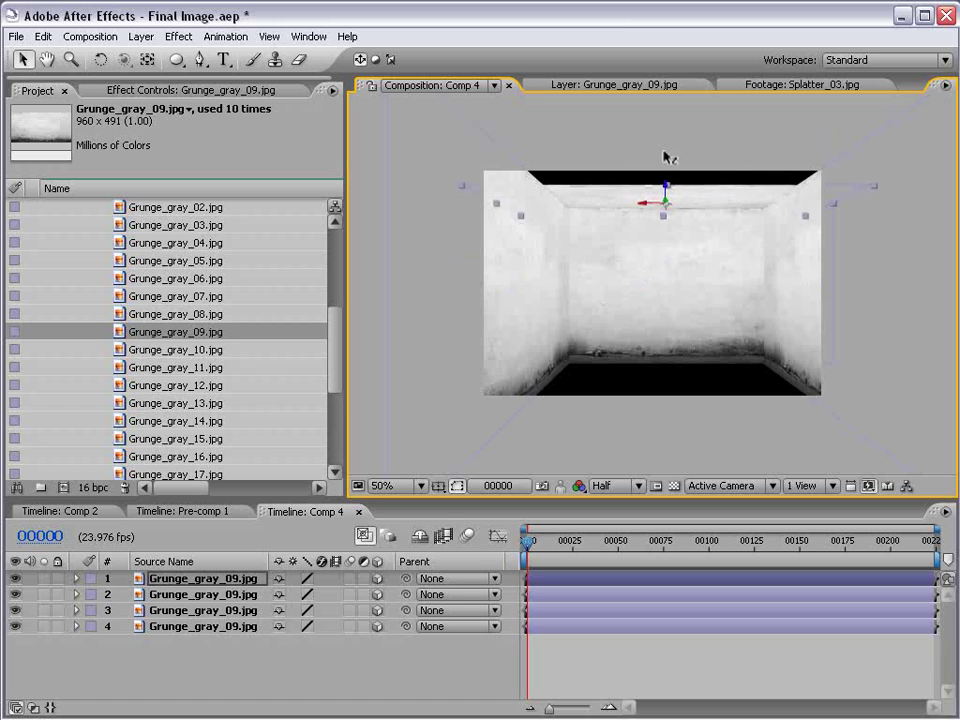
Adjust the ceiling's tilt, width and position so it closes the top of the room.
key("w")
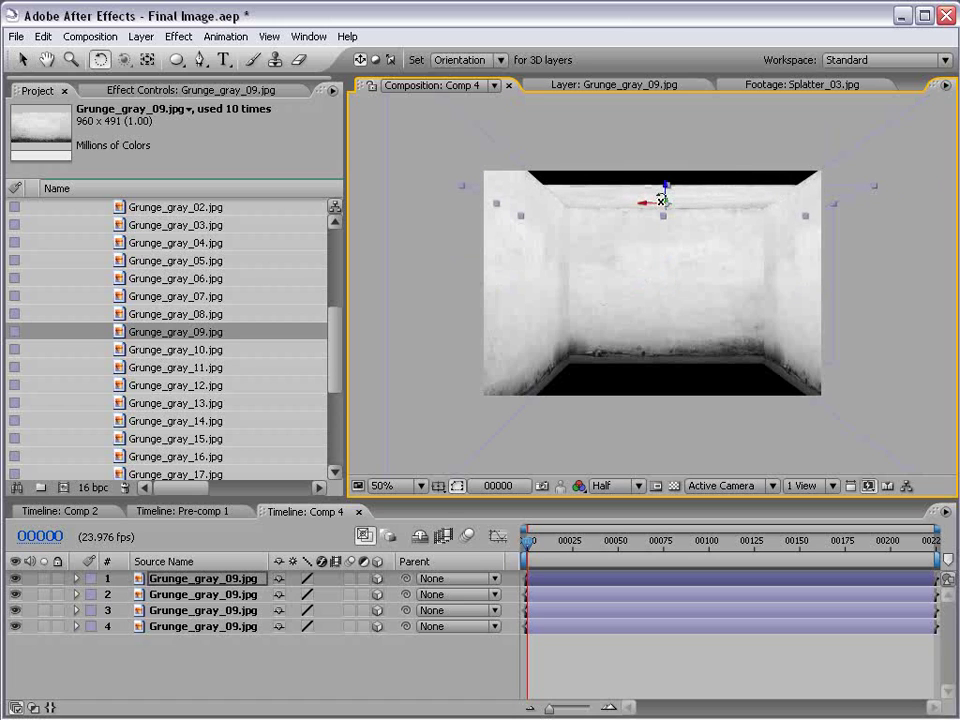
left_click_drag(664, 203, 622, 193)
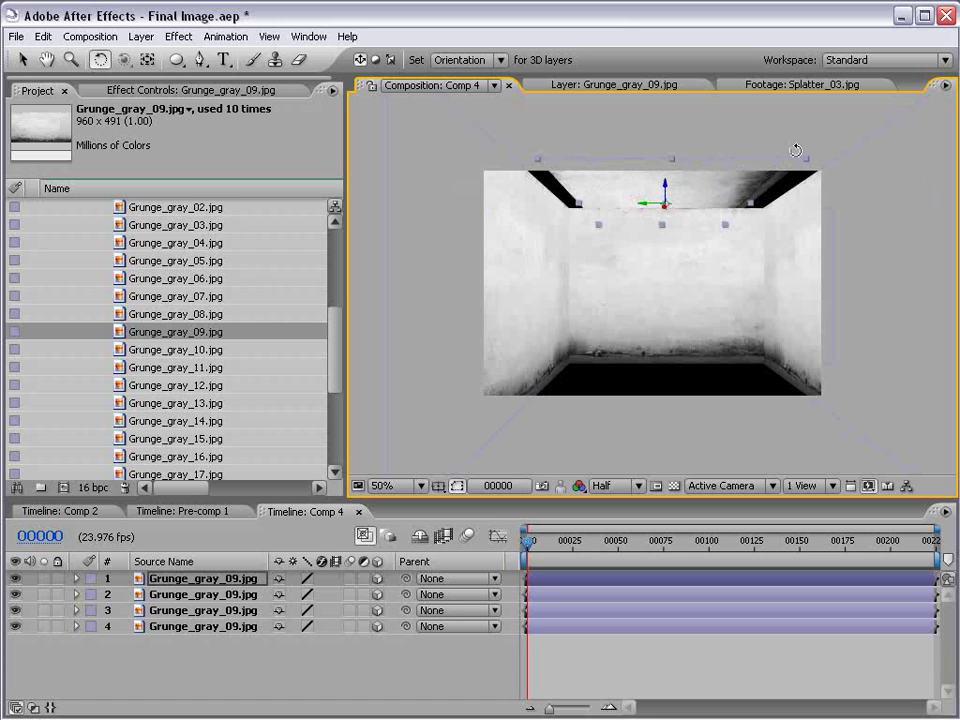
left_click_drag(836, 144, 757, 159)
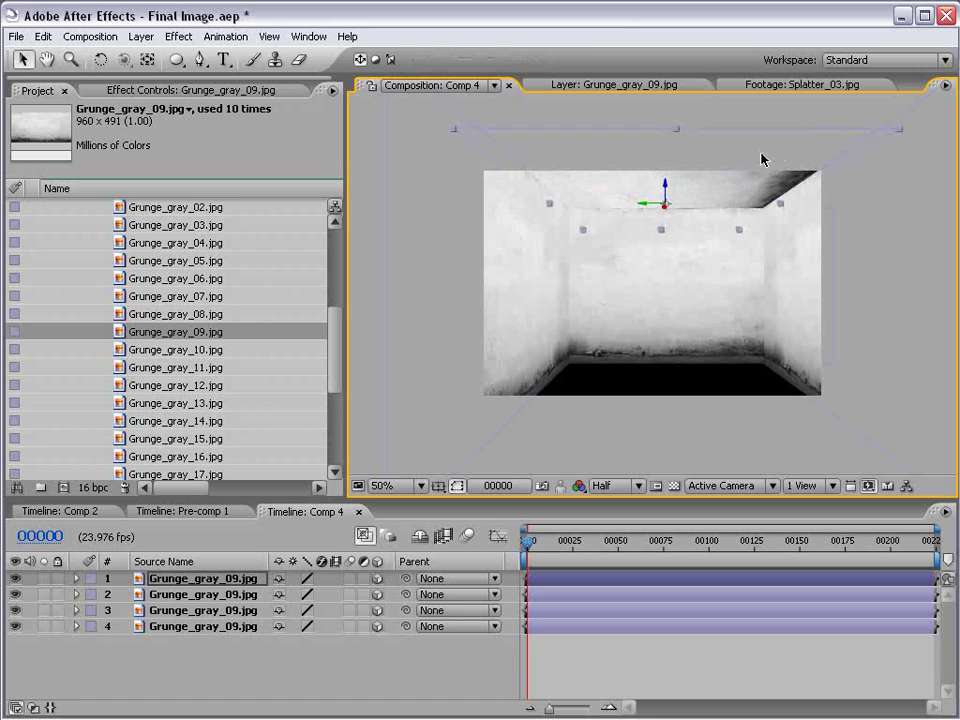
left_click_drag(666, 190, 668, 154)
key("ctrl+z")
mouse_move(700, 213)
left_mouse_down()
mouse_move(831, 197)
mouse_move(943, 156)
mouse_move(900, 148)
left_mouse_up()
left_click_drag(671, 165, 680, 164)
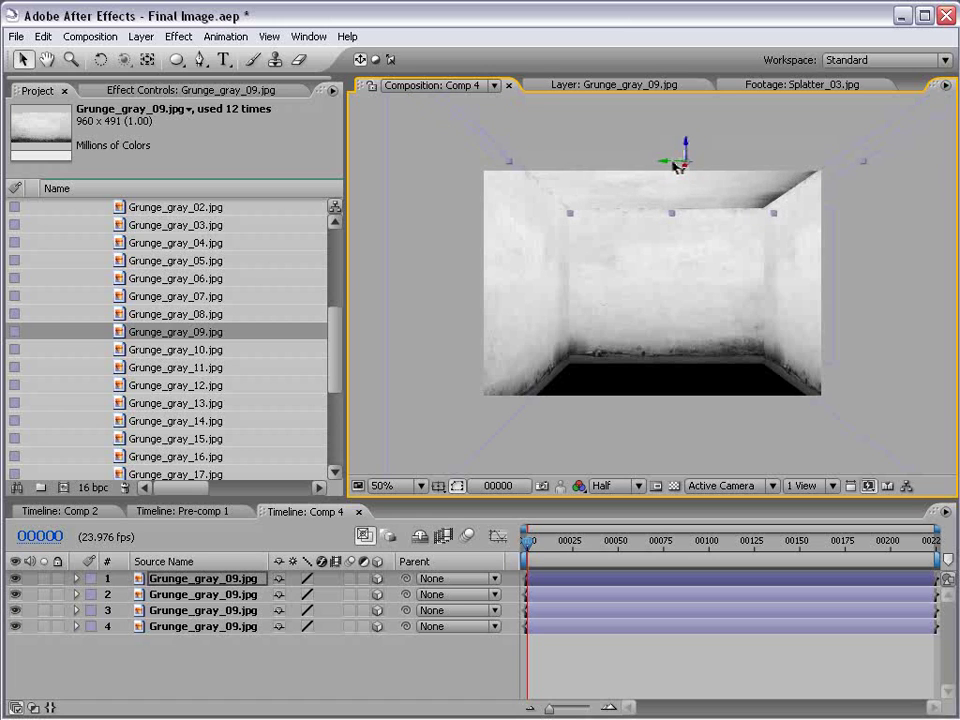
left_click_drag(775, 216, 808, 227)
left_click_drag(676, 167, 724, 163)
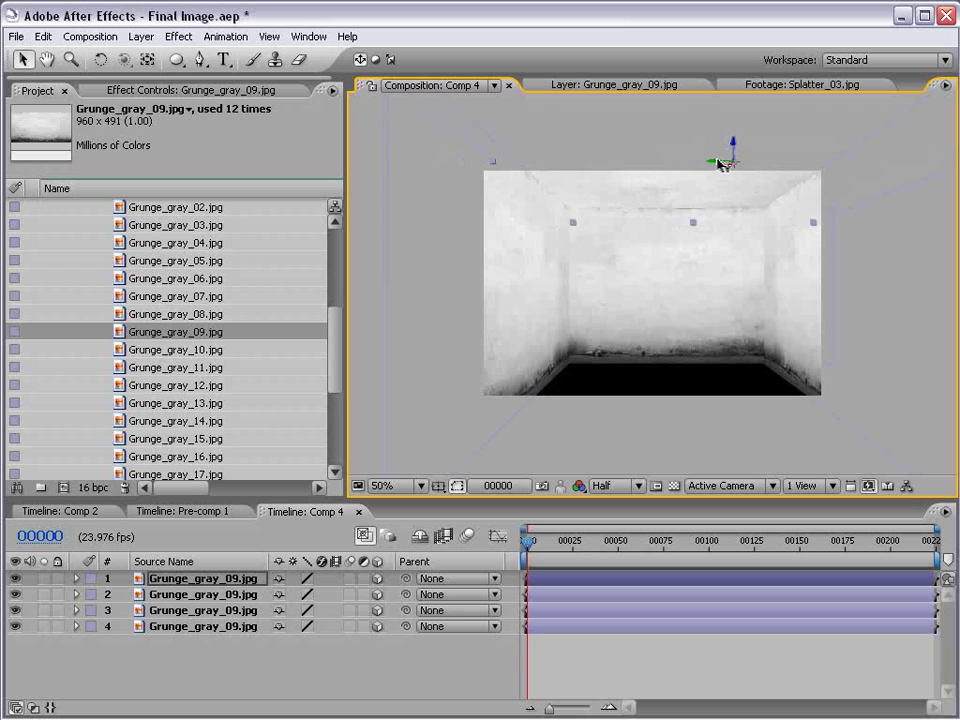
Add a camera using the 35mm preset to Comp 4.
left_click(141, 36)
mouse_move(390, 76)
left_click(387, 104)
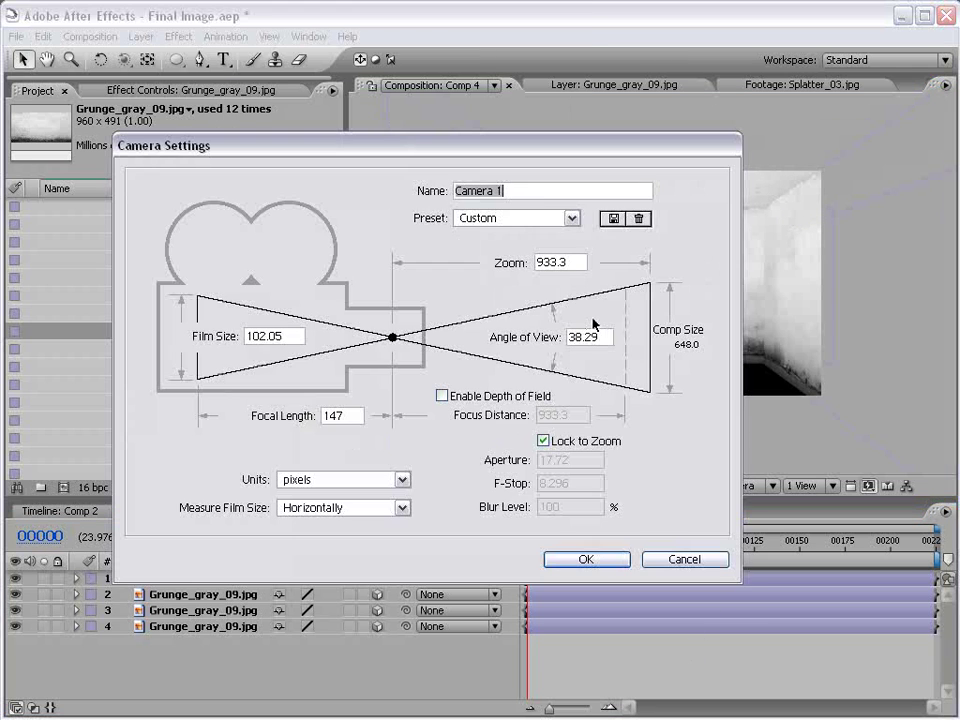
left_click(502, 219)
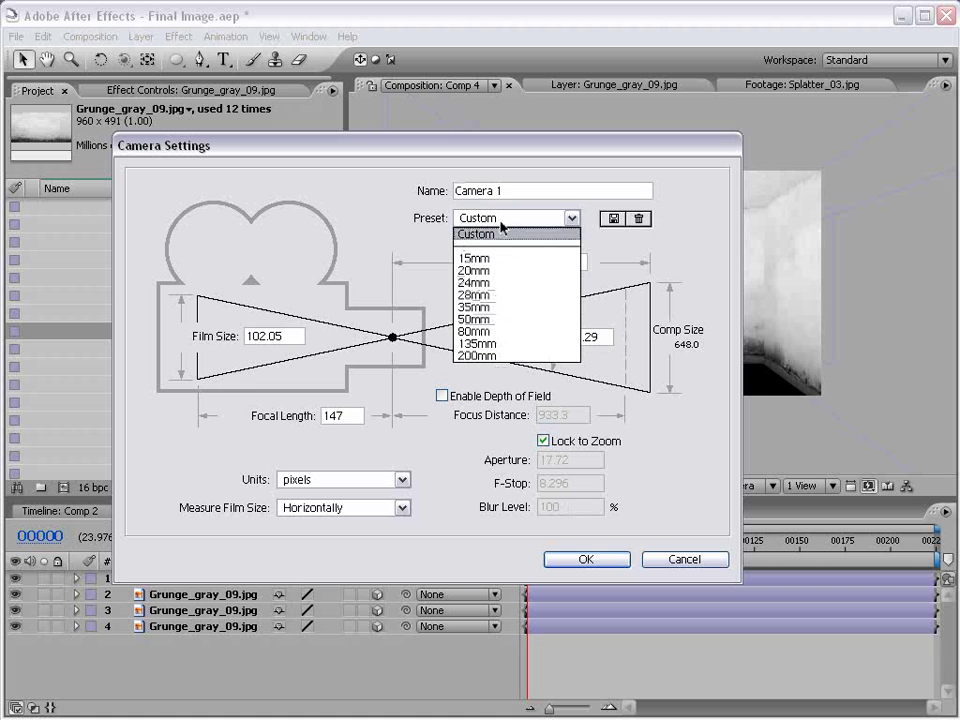
left_click(492, 307)
left_click(588, 560)
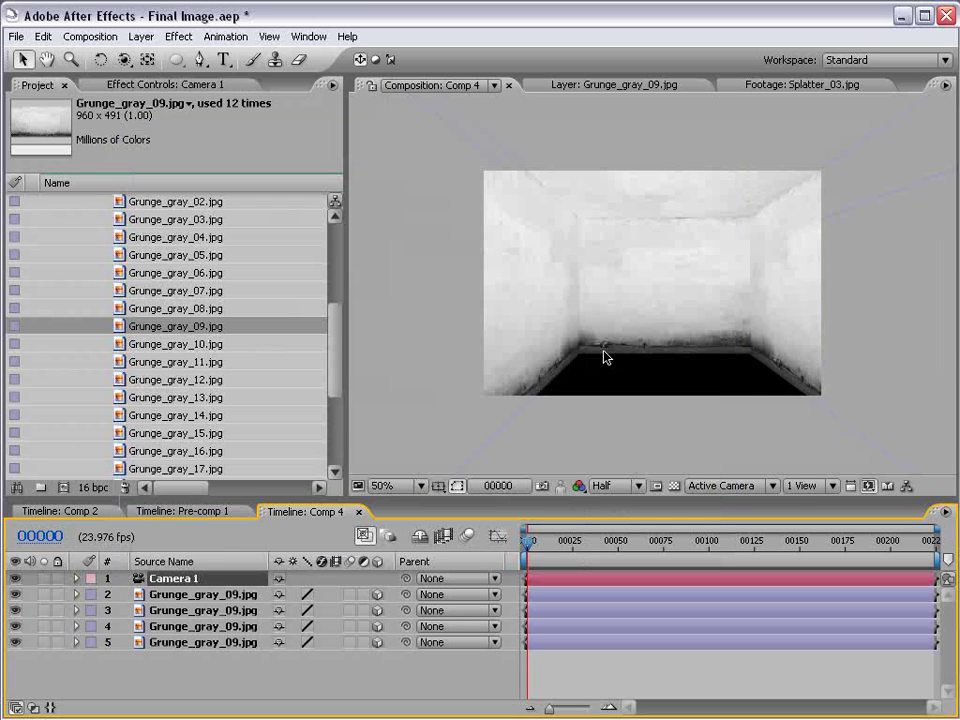
key("c")
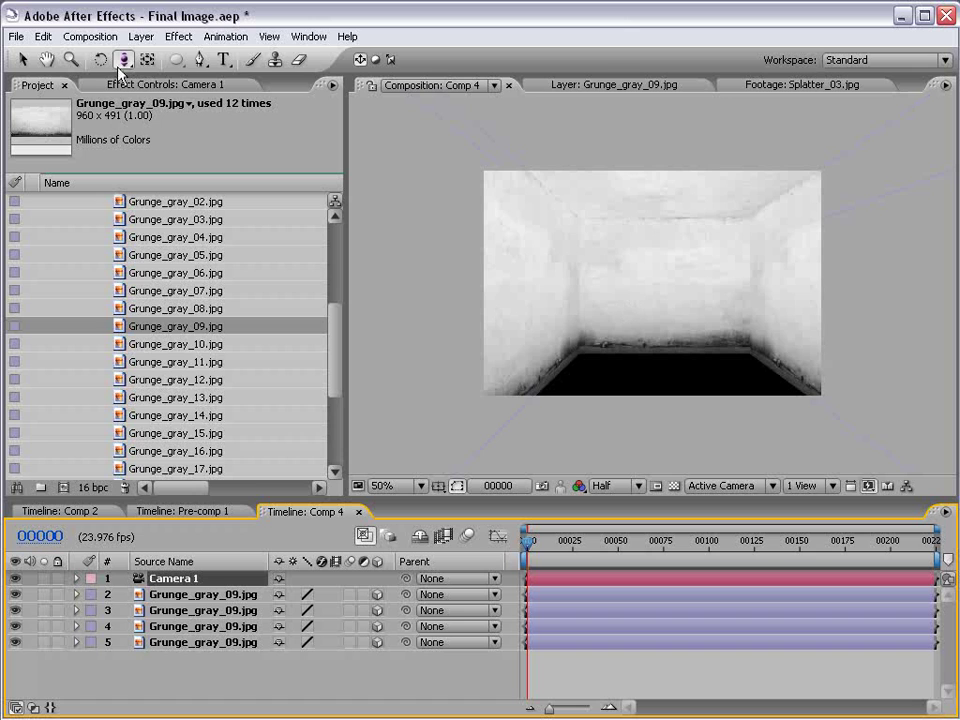
Dolly the camera into the room with the Track Z Camera Tool.
left_click(124, 59)
left_click(166, 101)
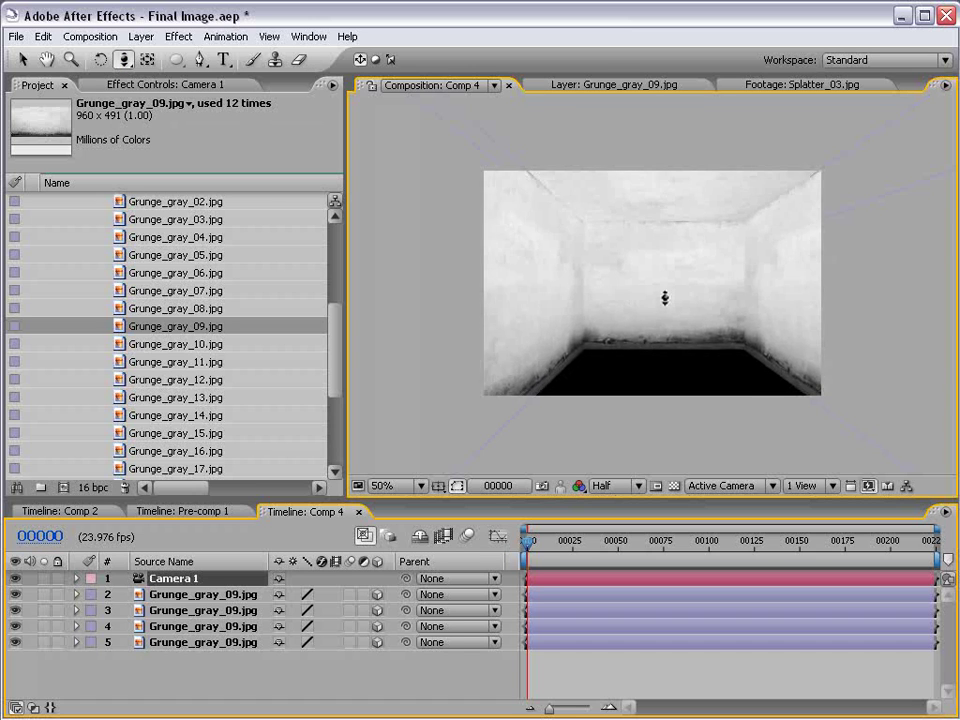
left_click_drag(663, 302, 680, 365)
left_click(658, 636)
left_click(608, 580)
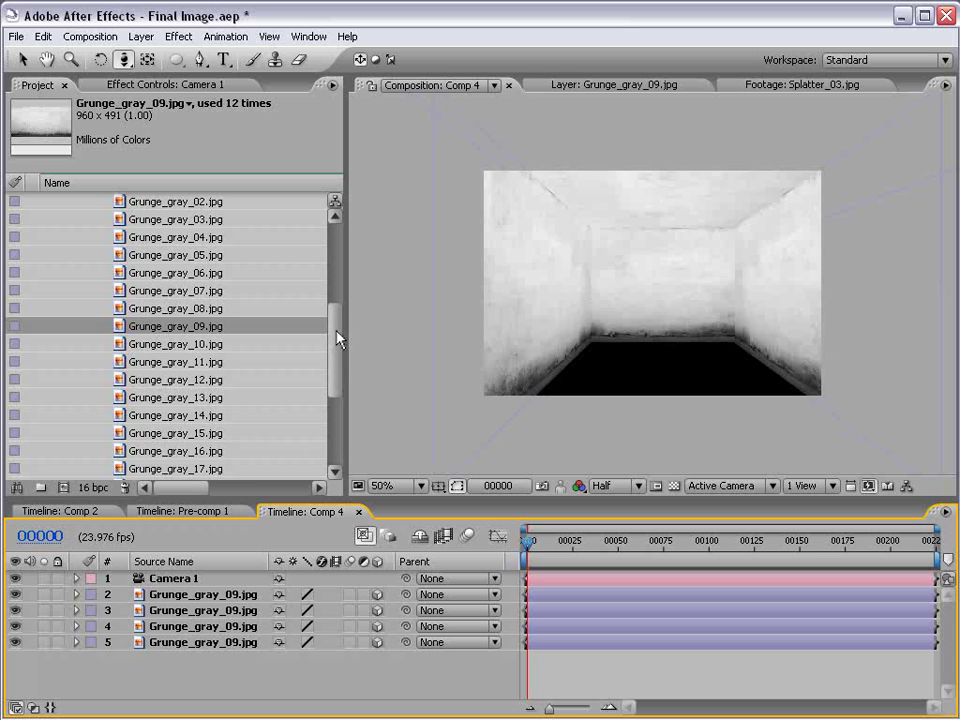
mouse_move(337, 340)
left_mouse_down()
mouse_move(338, 368)
mouse_move(340, 272)
left_mouse_up()
Add Grunge_gray_04.jpg as a 3D layer rotated flat and lowered into the floor position.
scroll(334, 310, "down", 2)
left_click(205, 345)
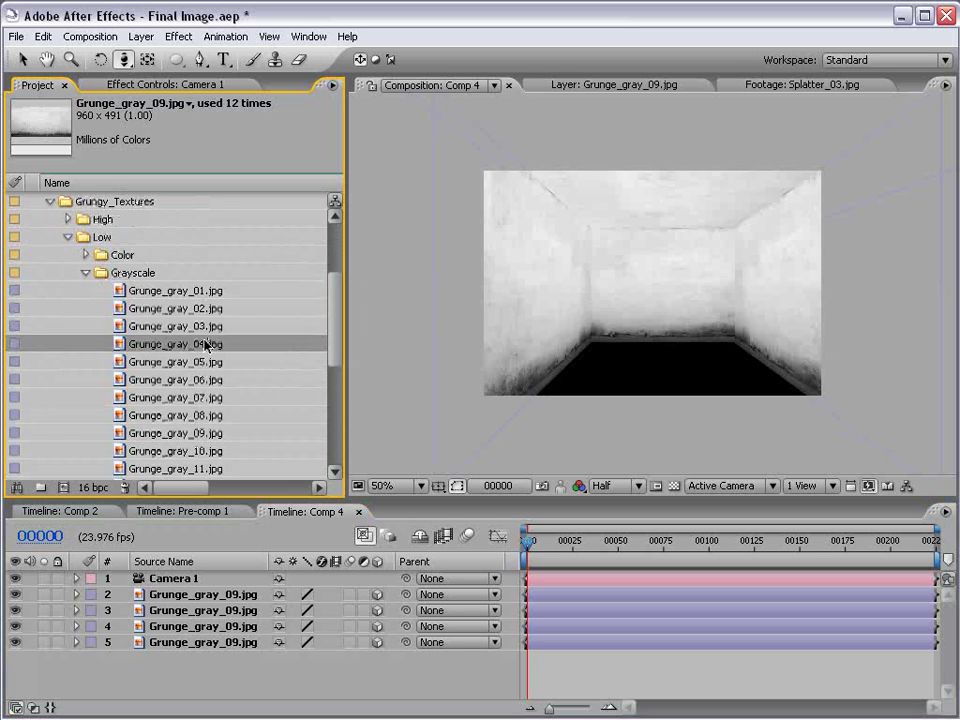
mouse_move(199, 357)
left_mouse_down()
mouse_move(566, 626)
mouse_move(545, 662)
left_mouse_up()
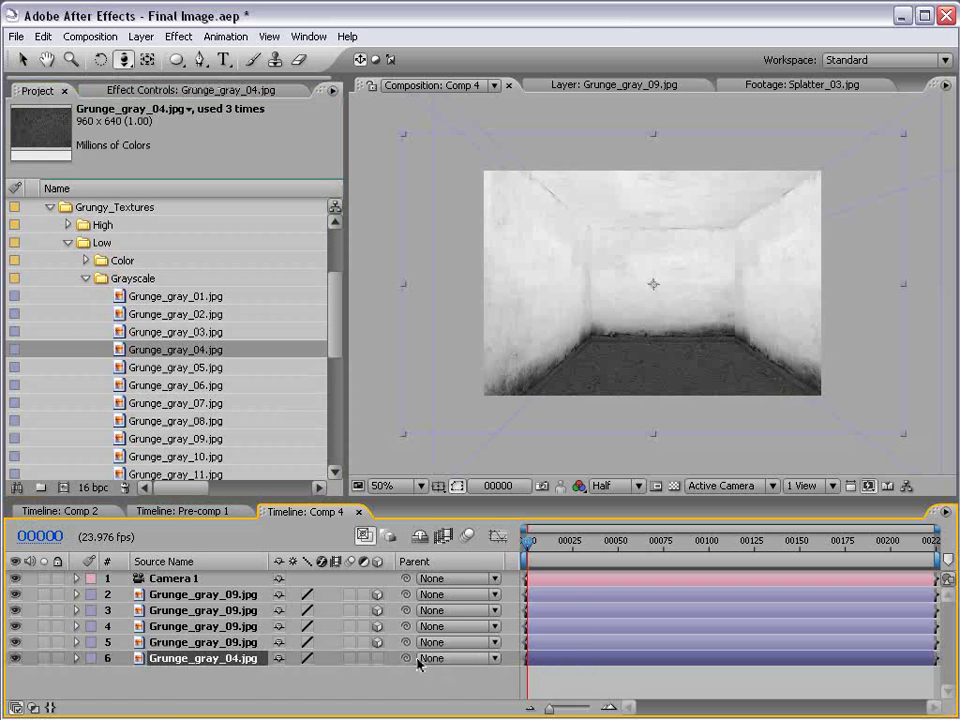
left_click(377, 658)
key("w")
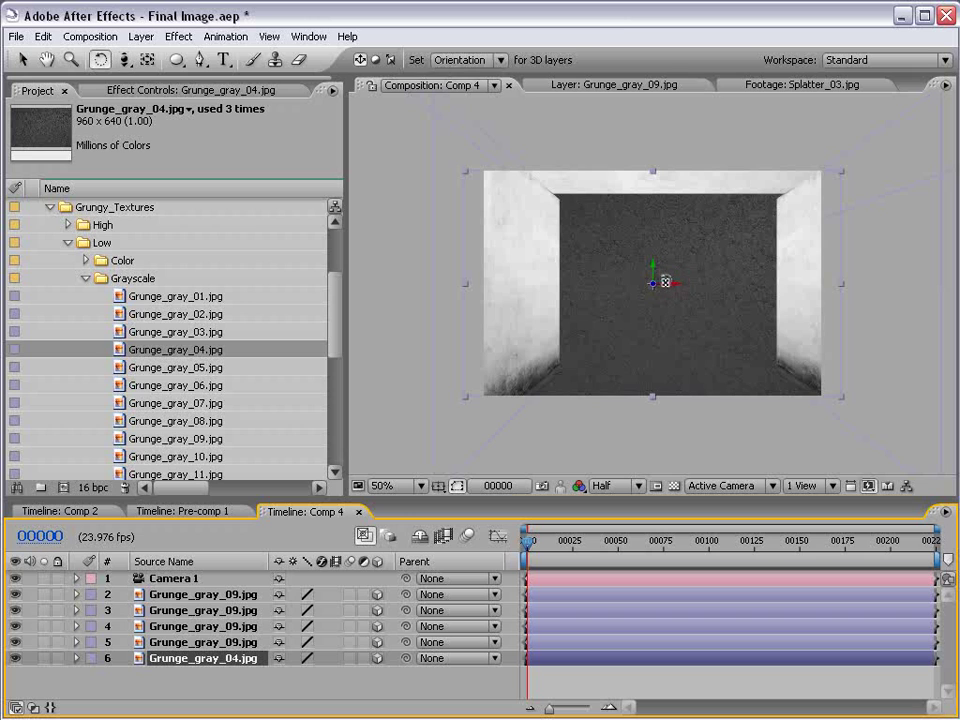
mouse_move(666, 281)
left_mouse_down()
mouse_move(666, 249)
mouse_move(654, 392)
mouse_move(654, 369)
left_mouse_up()
key("v")
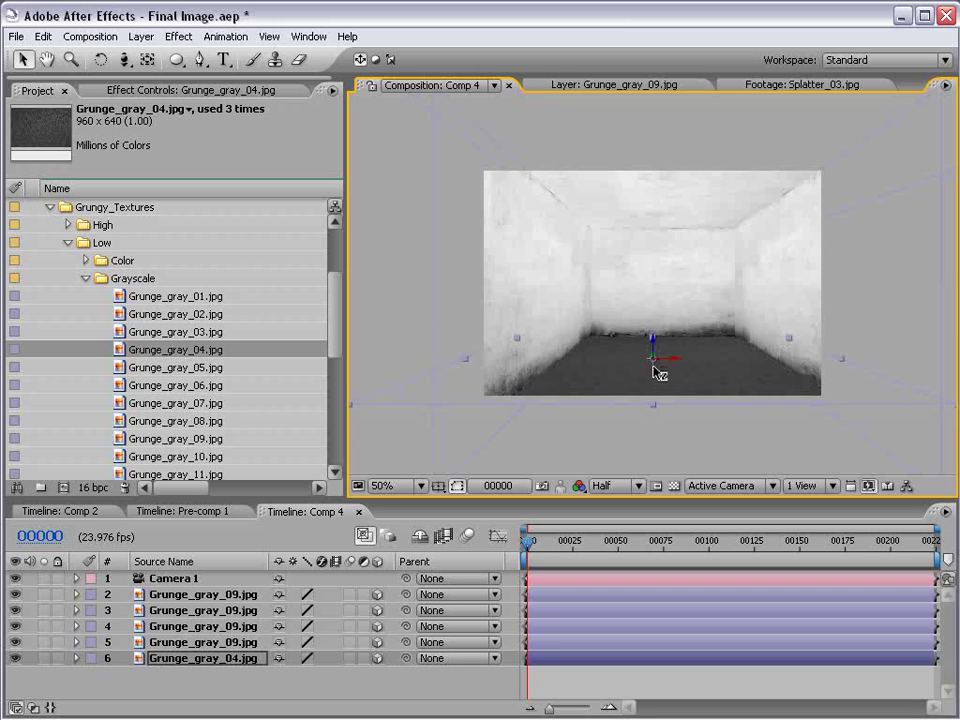
left_click_drag(514, 340, 512, 336)
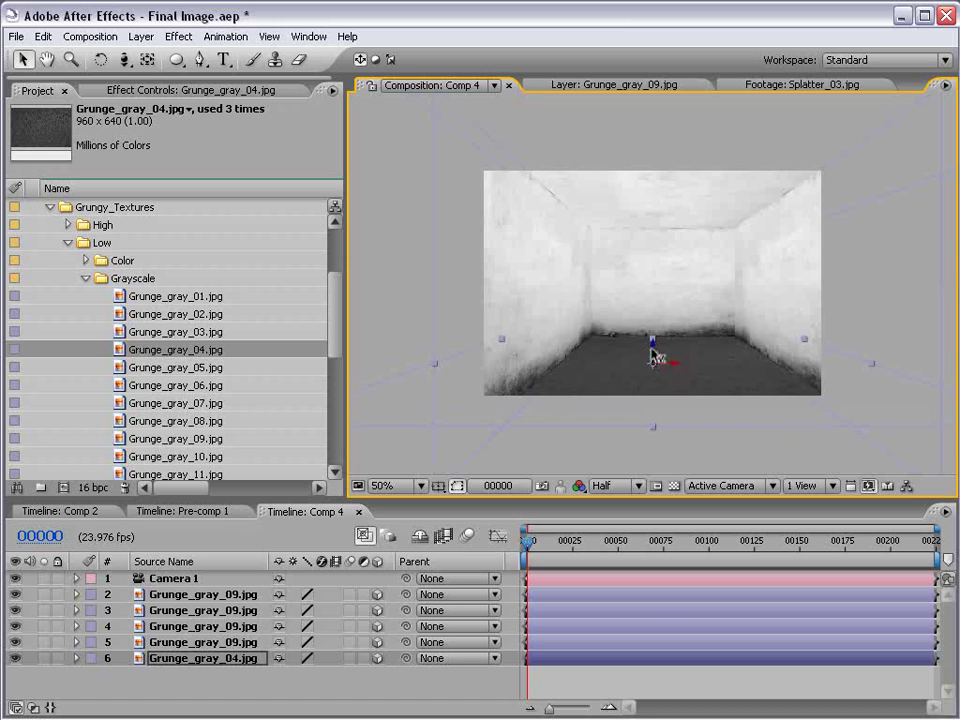
left_click_drag(657, 357, 649, 453)
Orbit the camera to inspect the finished room.
left_click(640, 673)
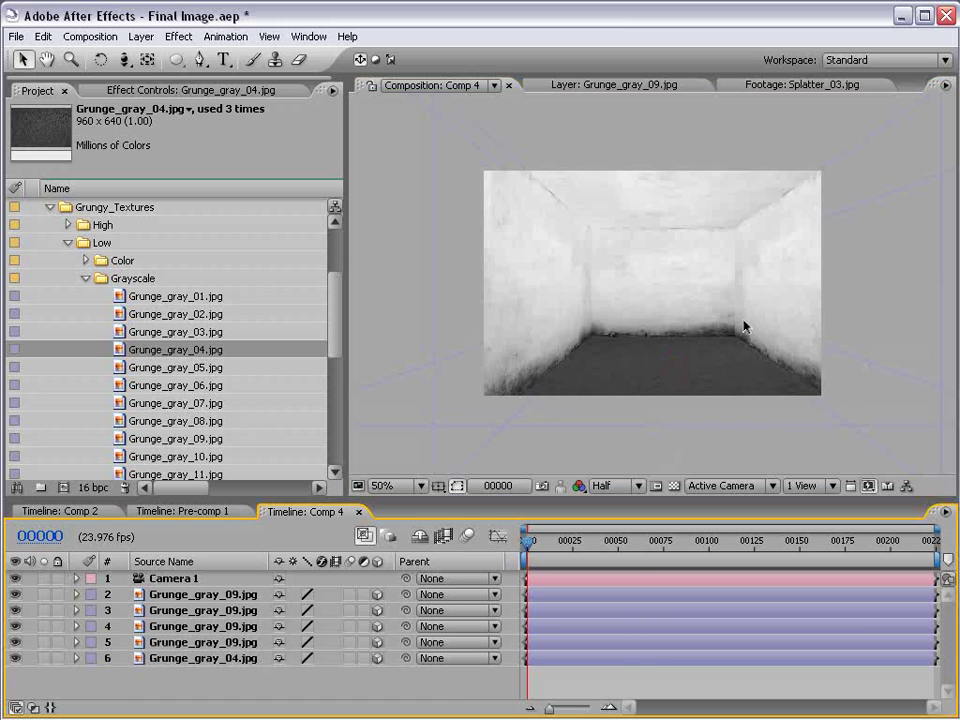
left_click(124, 59)
mouse_move(540, 190)
left_mouse_down()
mouse_move(717, 278)
mouse_move(691, 289)
mouse_move(721, 274)
left_mouse_up()
key("v")
left_click(603, 668)
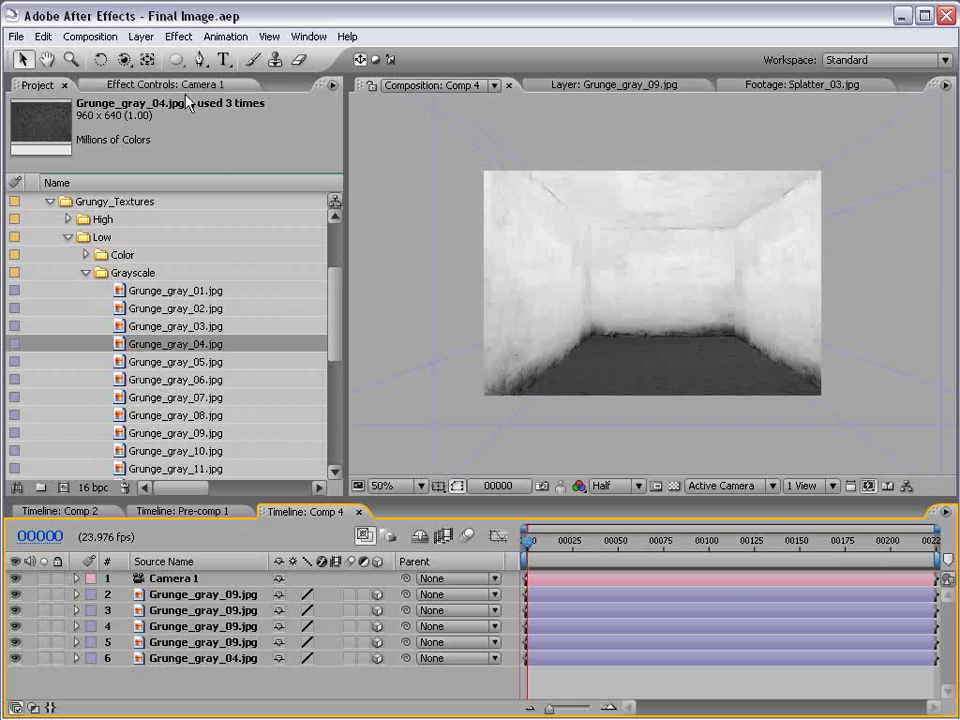
Create Light 1 with an orange colour, then scrub its Intensity up to 192%.
left_click(141, 36)
left_click(392, 86)
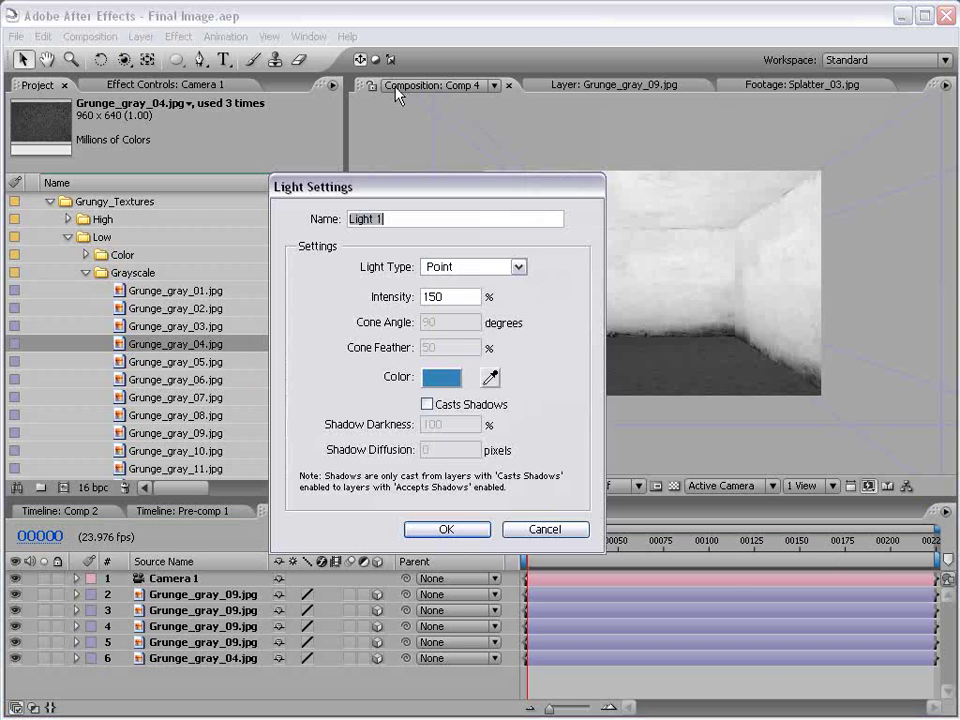
left_click(455, 382)
left_click(566, 611)
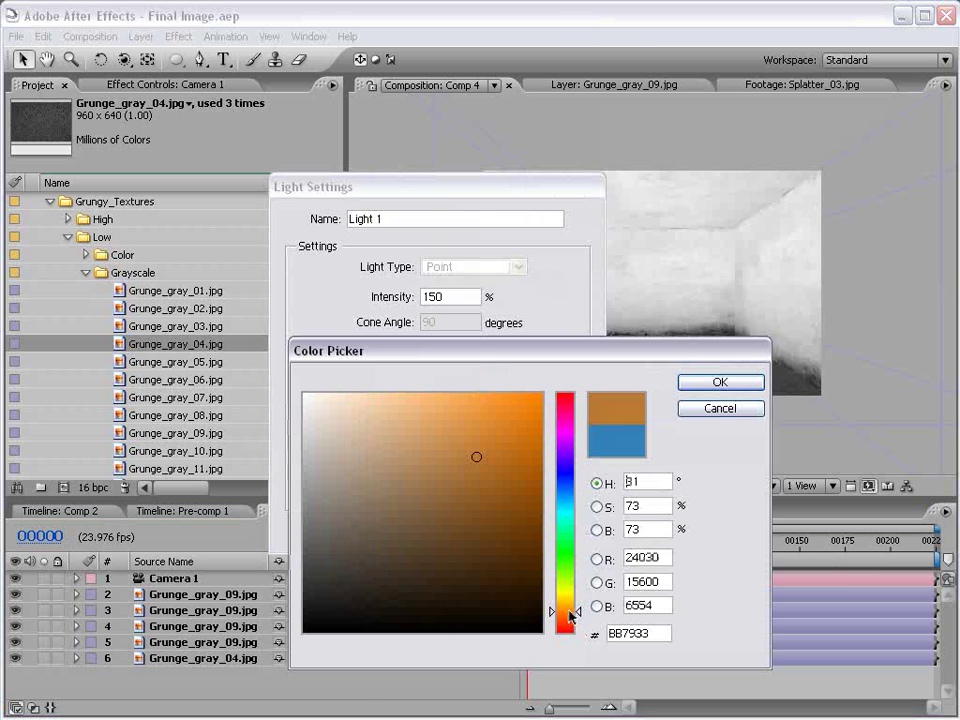
left_click_drag(490, 458, 454, 433)
left_click(463, 444)
left_click(705, 383)
left_click_drag(478, 297, 311, 296)
type("1")
key("Return")
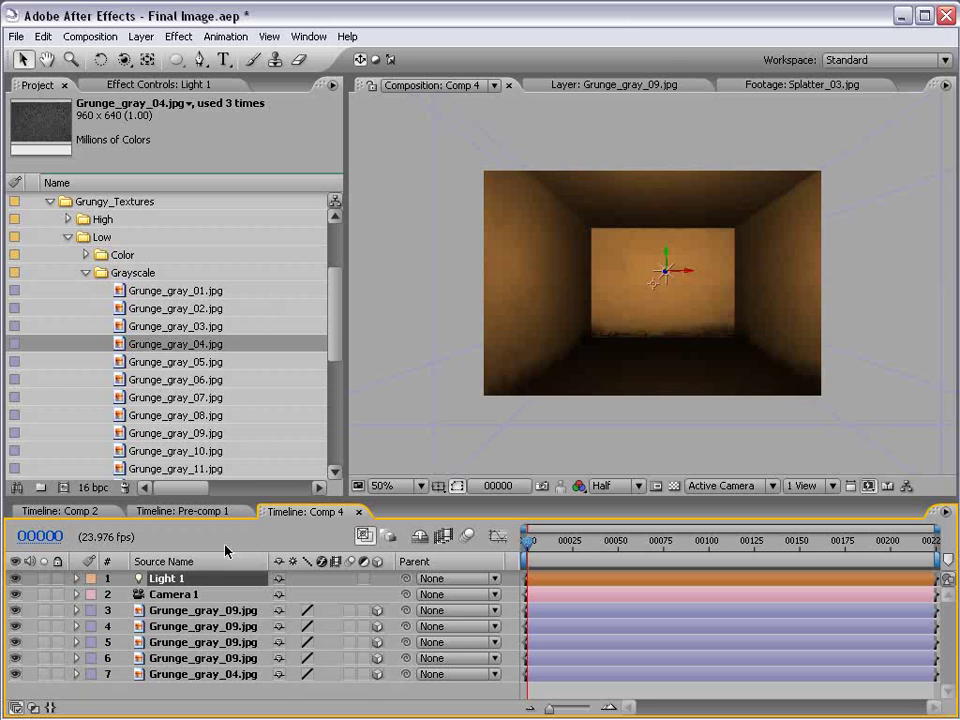
key("t")
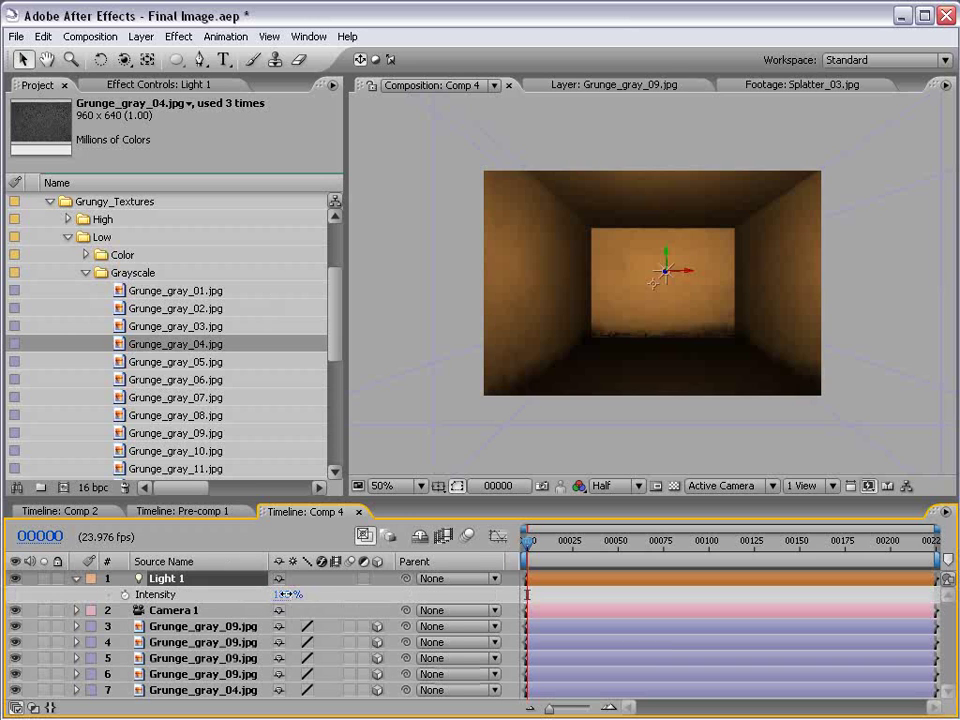
mouse_move(282, 594)
left_mouse_down()
mouse_move(390, 594)
mouse_move(368, 590)
left_mouse_up()
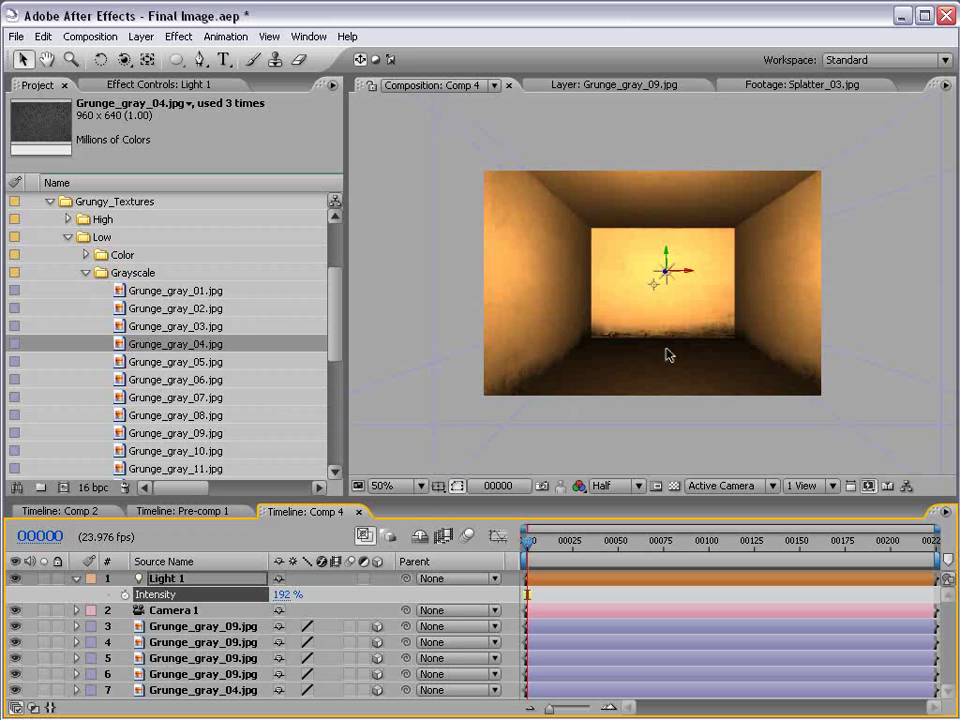
Apply Exposure to the Grunge_gray_09.jpg wall in layer 4 and lower it to -3.70.
left_click(671, 297)
left_click(179, 36)
mouse_move(215, 192)
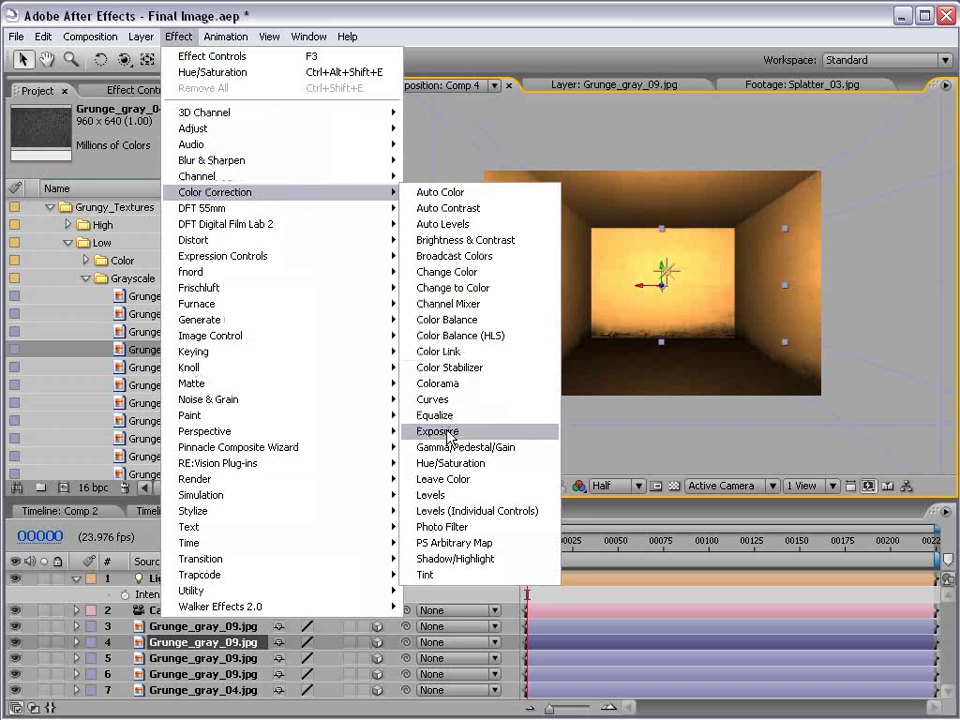
left_click(438, 431)
left_click_drag(172, 188, 139, 189)
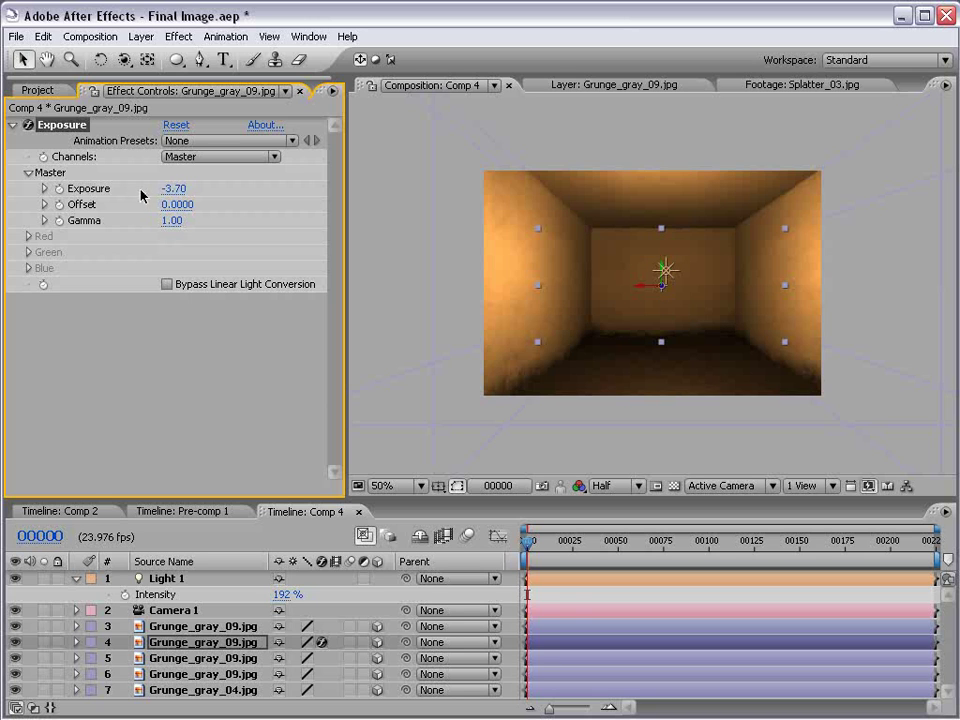
left_click_drag(206, 498, 206, 485)
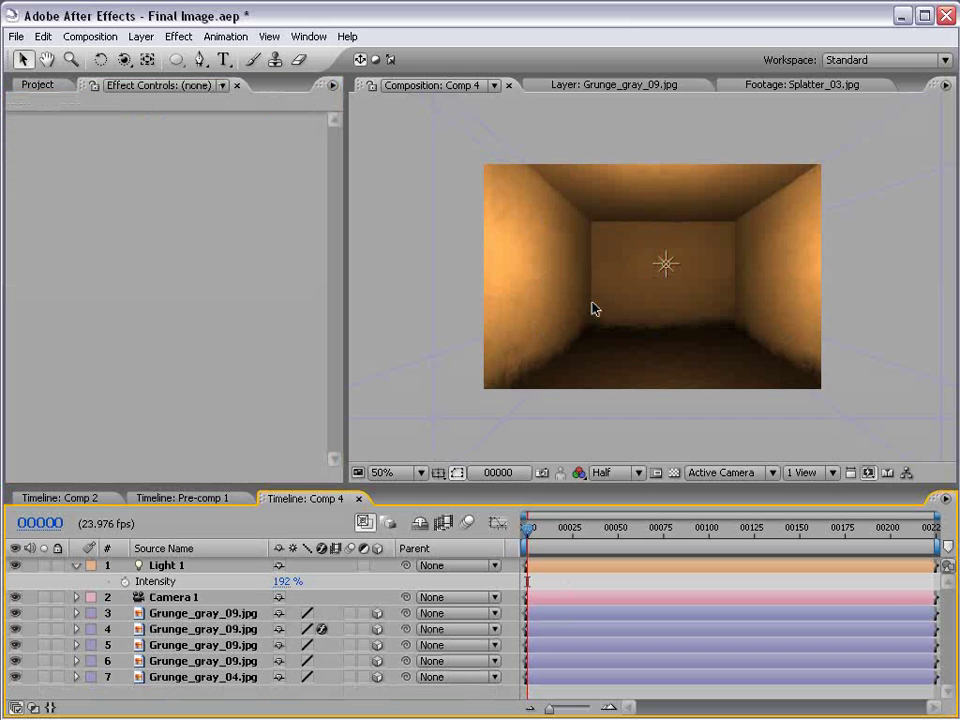
Apply an S-shaped Curves adjustment to the Grunge_gray_04.jpg floor and view at full resolution.
left_click(200, 677)
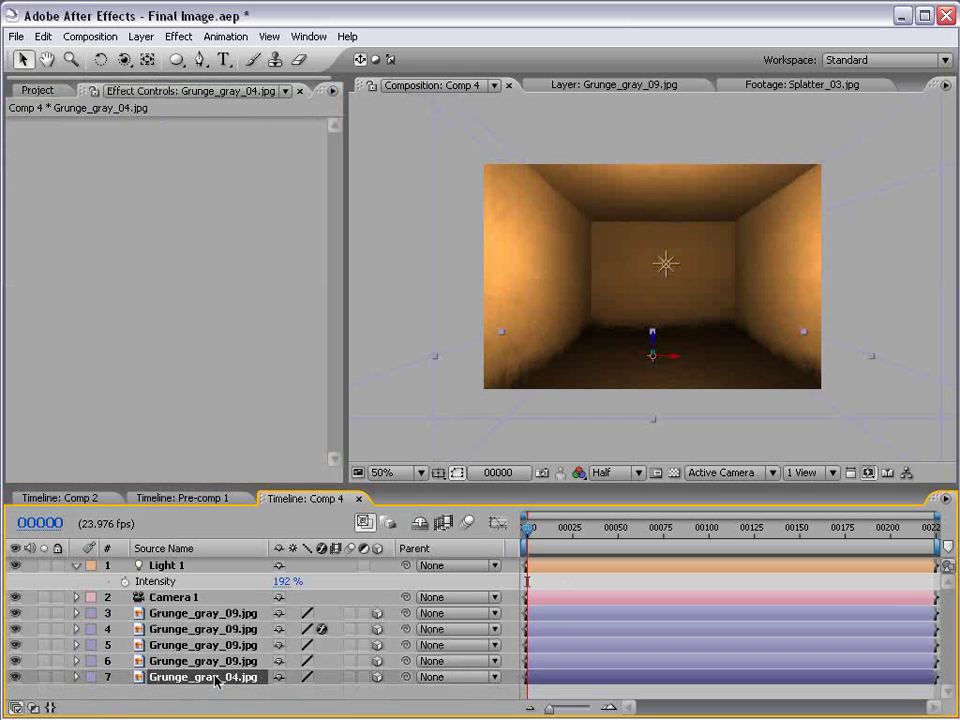
left_click(179, 37)
left_click(440, 399)
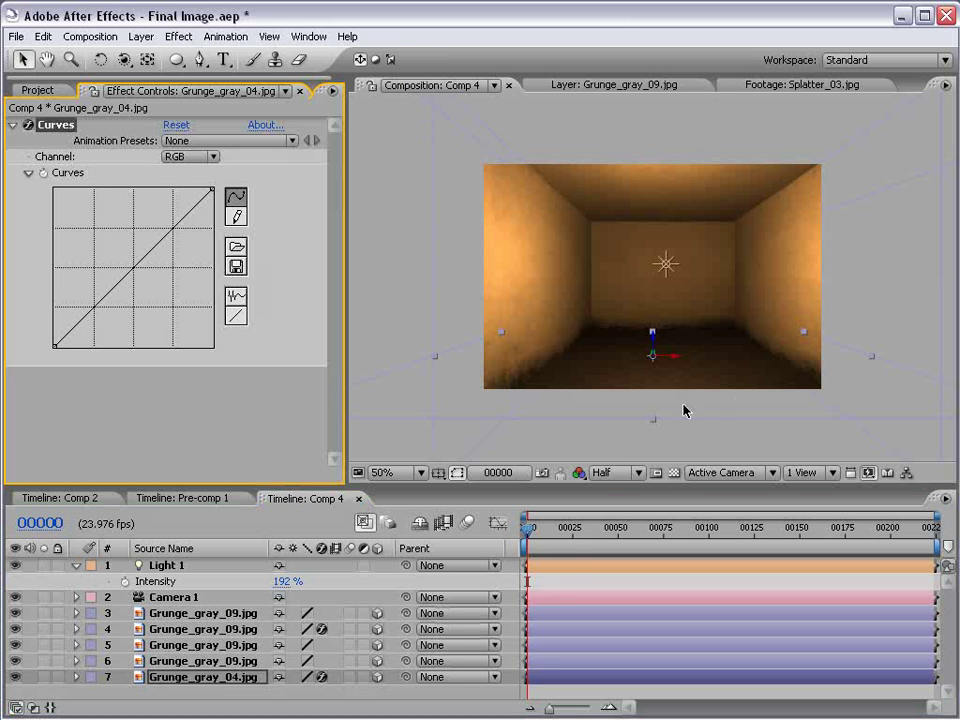
left_click_drag(152, 247, 146, 233)
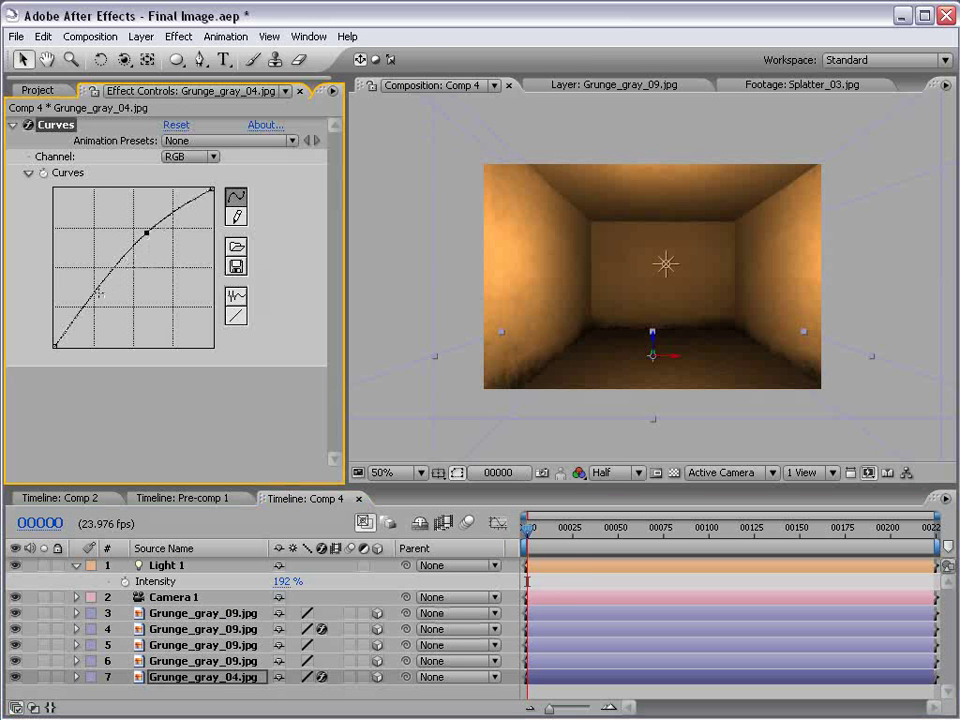
left_click_drag(99, 293, 94, 321)
scroll(665, 362, "up", 1)
left_click(607, 472)
scroll(681, 368, "down", 1)
mouse_move(666, 279)
left_mouse_down()
mouse_move(643, 319)
mouse_move(677, 379)
left_mouse_up()
scroll(628, 406, "up", 1)
scroll(628, 406, "down", 1)
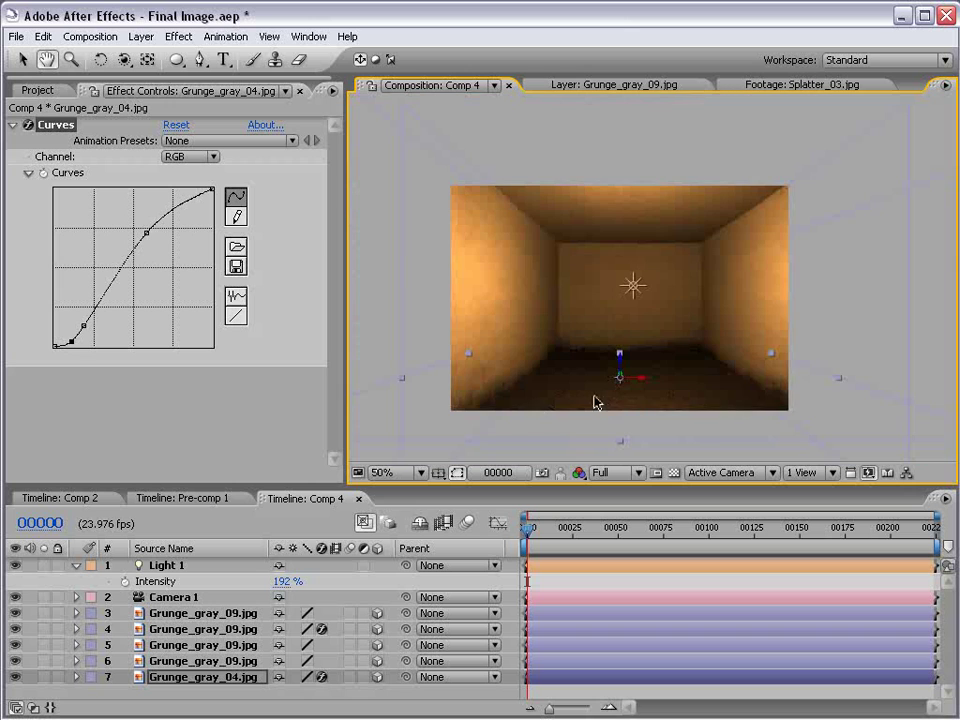
Change Light 1's colour to the brighter orange E2933E.
left_click(77, 566)
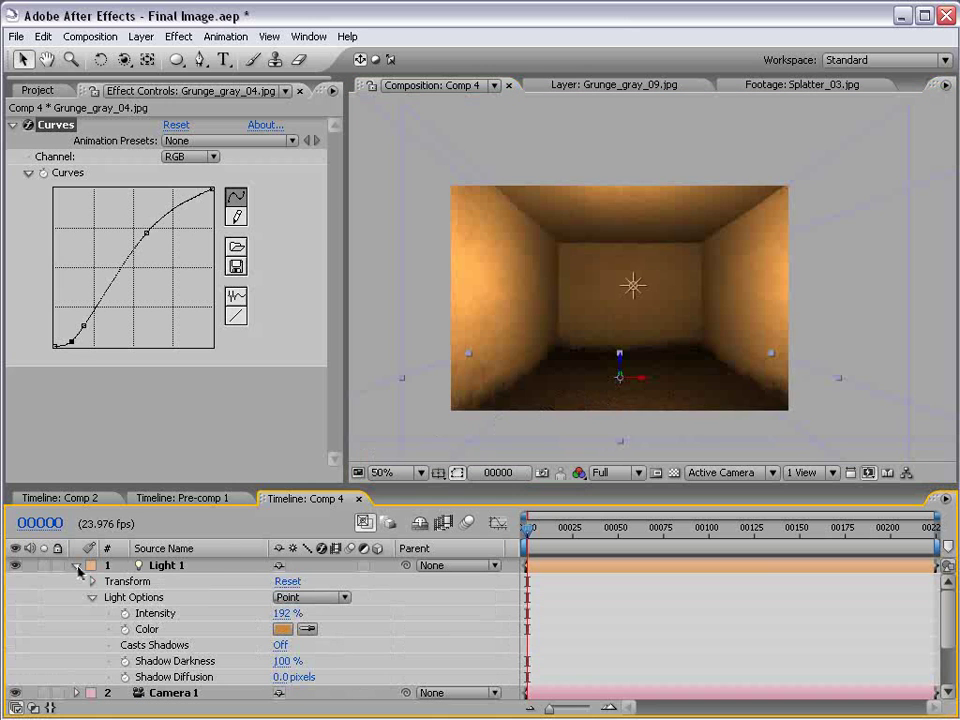
left_click(283, 629)
left_click(490, 434)
left_click(722, 383)
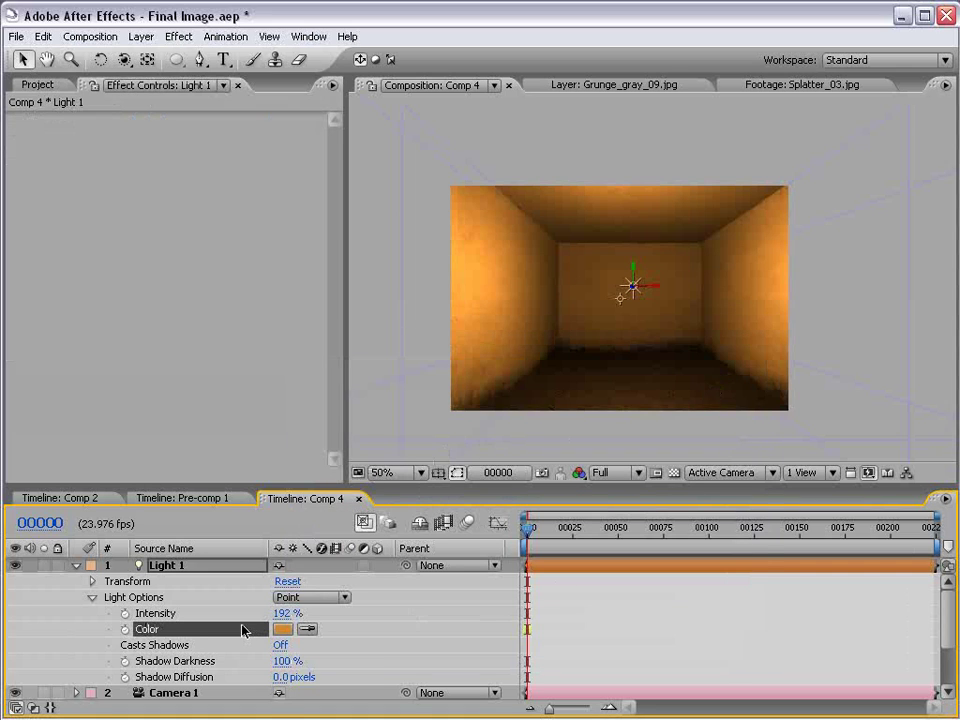
left_click(283, 629)
left_click(476, 420)
left_click(690, 377)
left_click(675, 596)
scroll(624, 336, "up", 2)
scroll(624, 336, "down", 2)
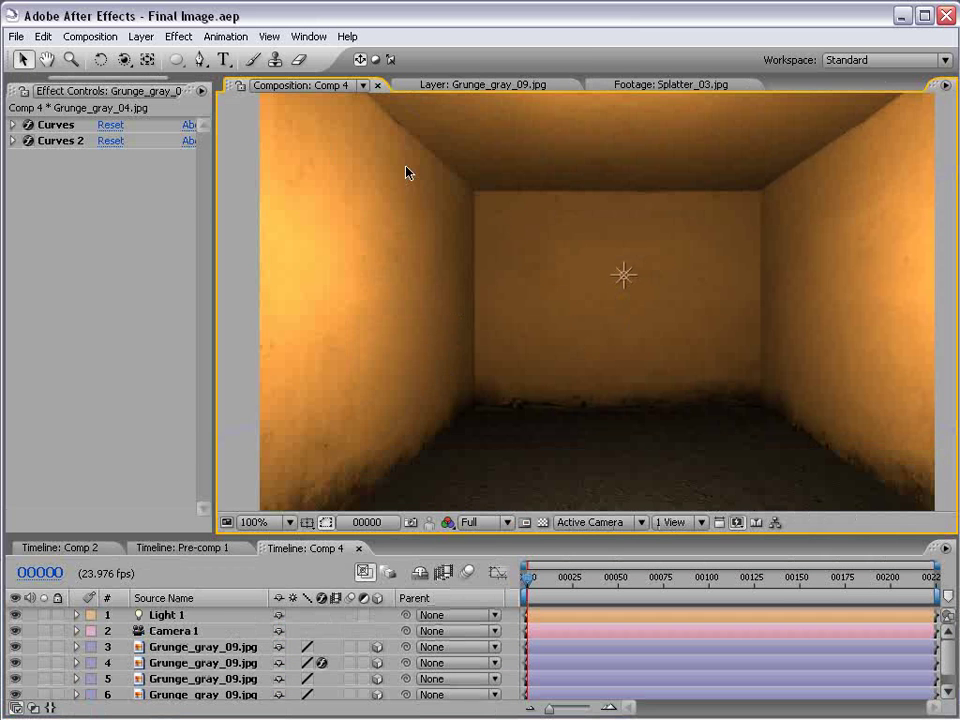
Add a white solid with CC Particle World and preview the particles at frame 27.
left_click(141, 36)
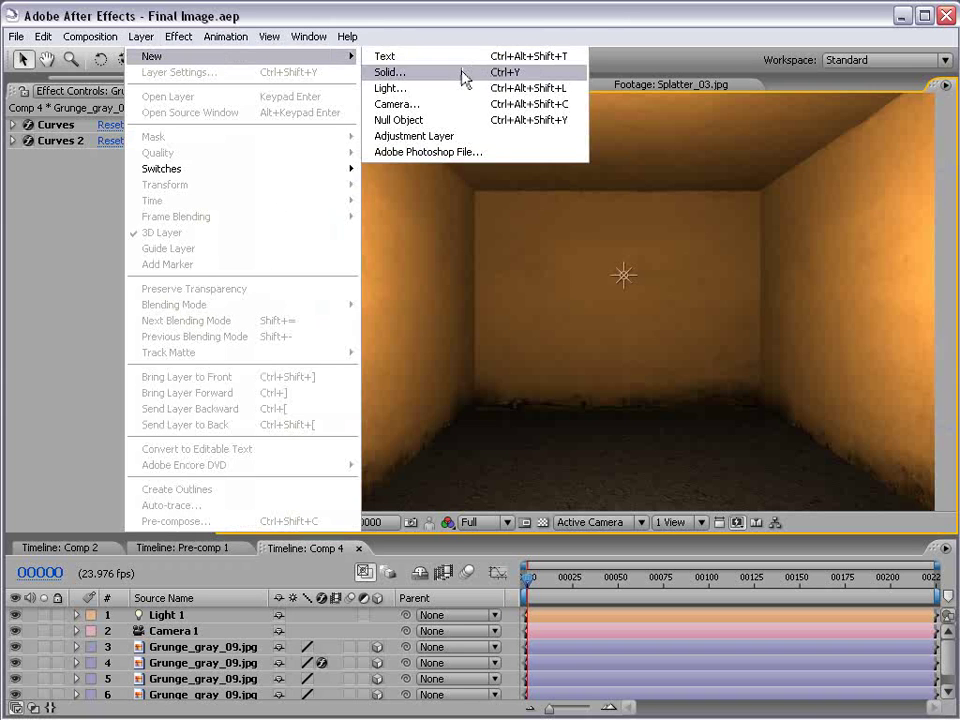
mouse_move(152, 56)
left_click(430, 73)
left_click(510, 545)
left_click(178, 36)
mouse_move(201, 495)
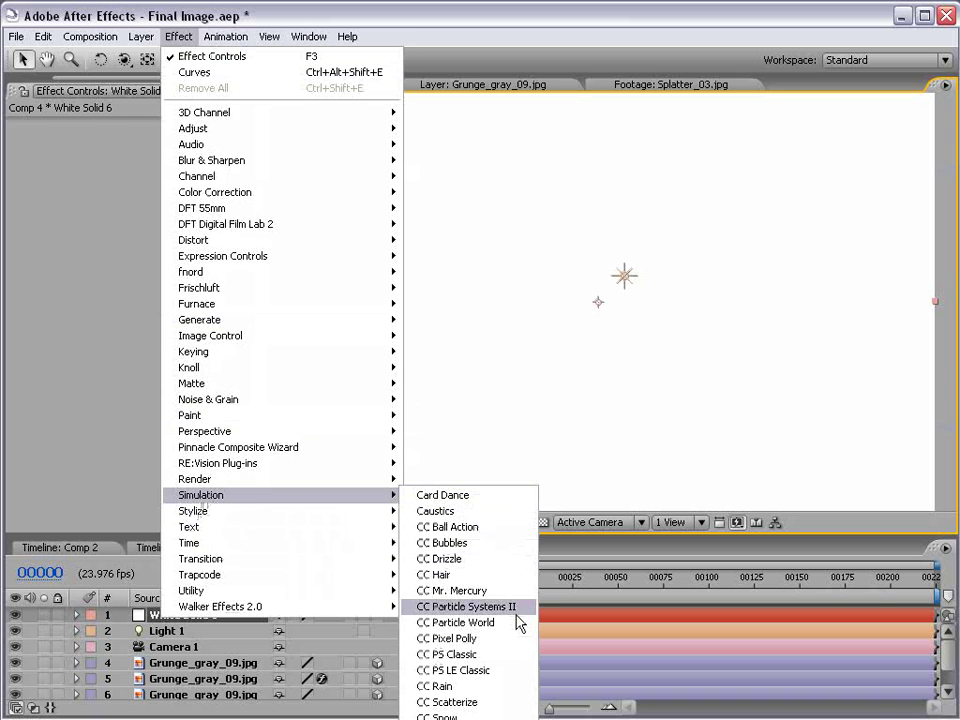
left_click(483, 622)
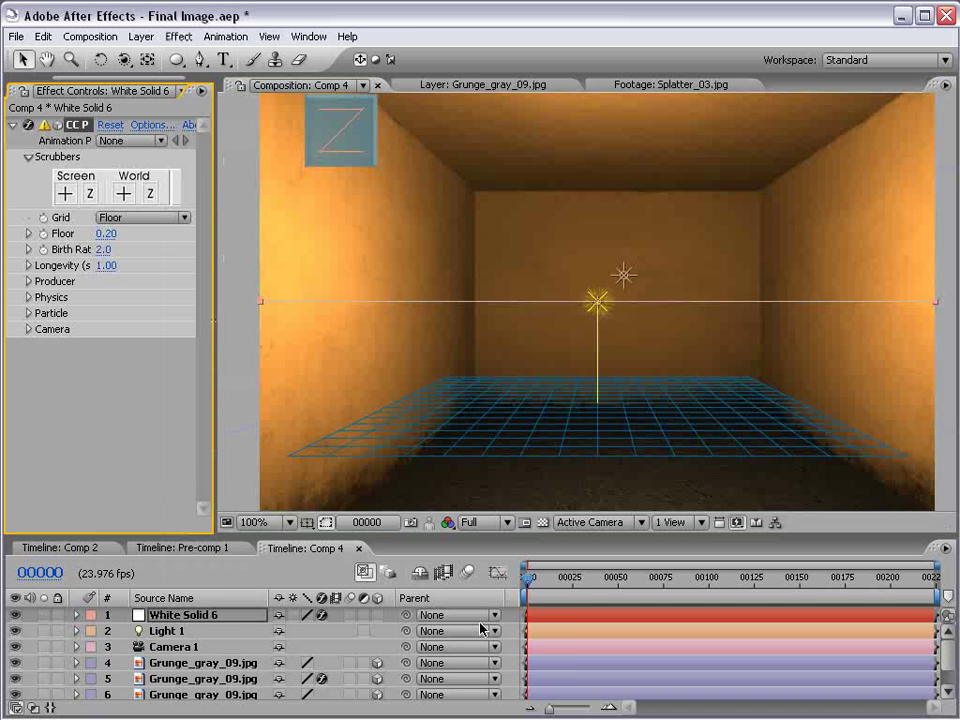
left_click_drag(533, 578, 578, 580)
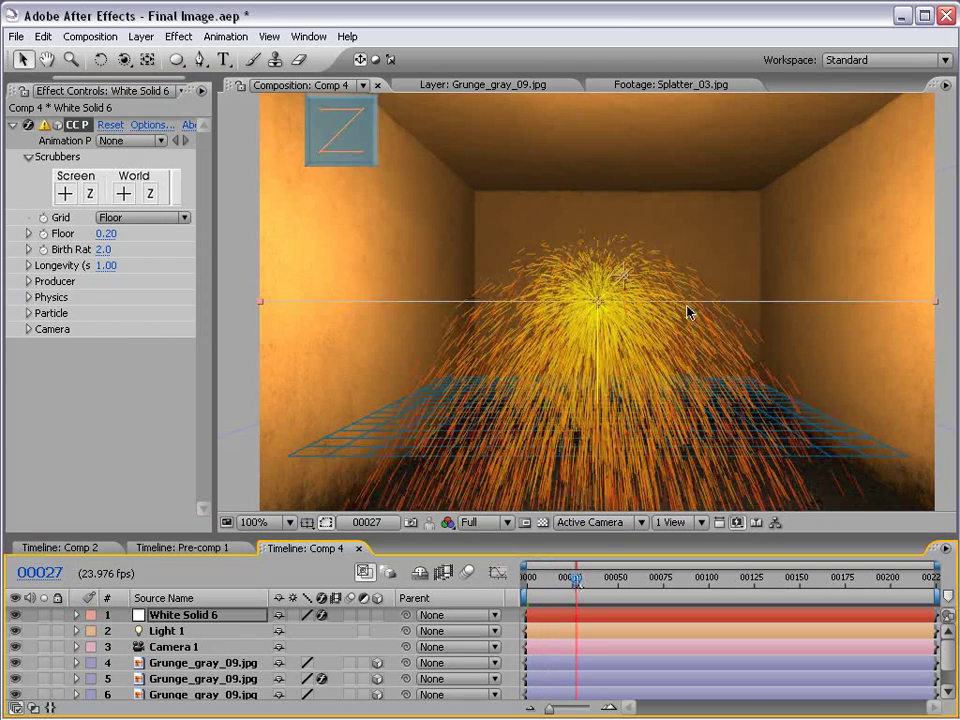
Set CC Particle World's Grid to Off and move to frame 44.
left_click_drag(210, 215, 292, 220)
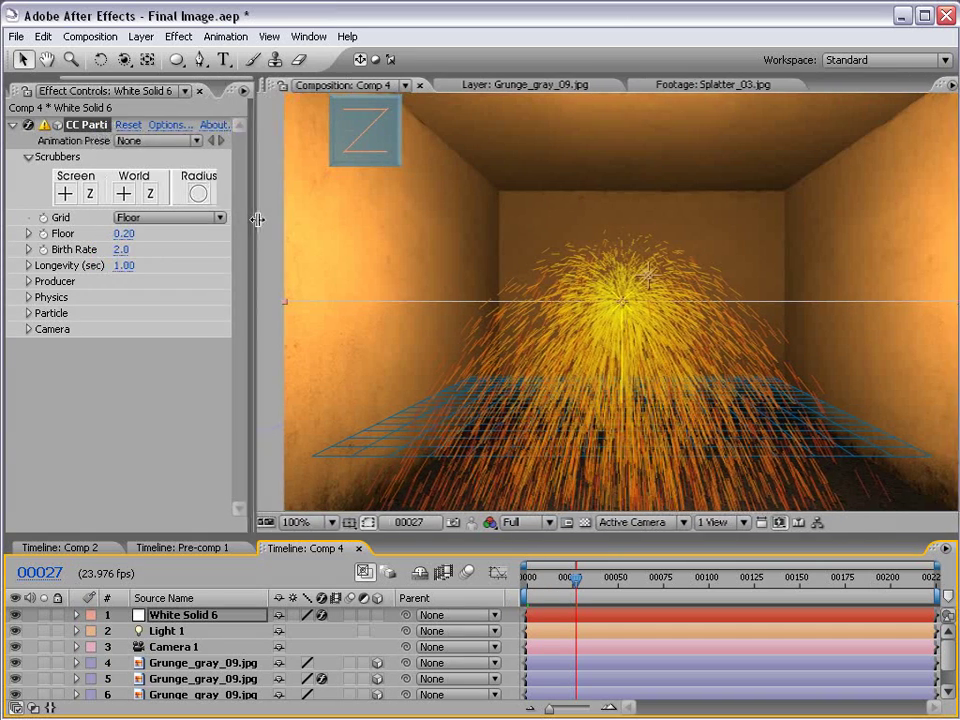
left_click(163, 219)
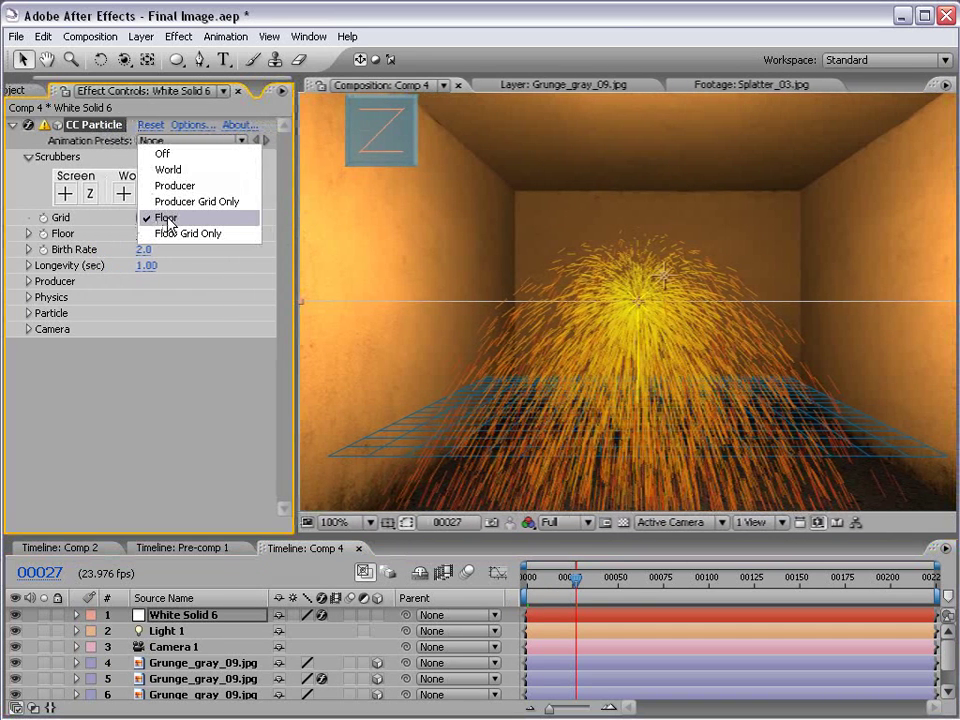
left_click(163, 154)
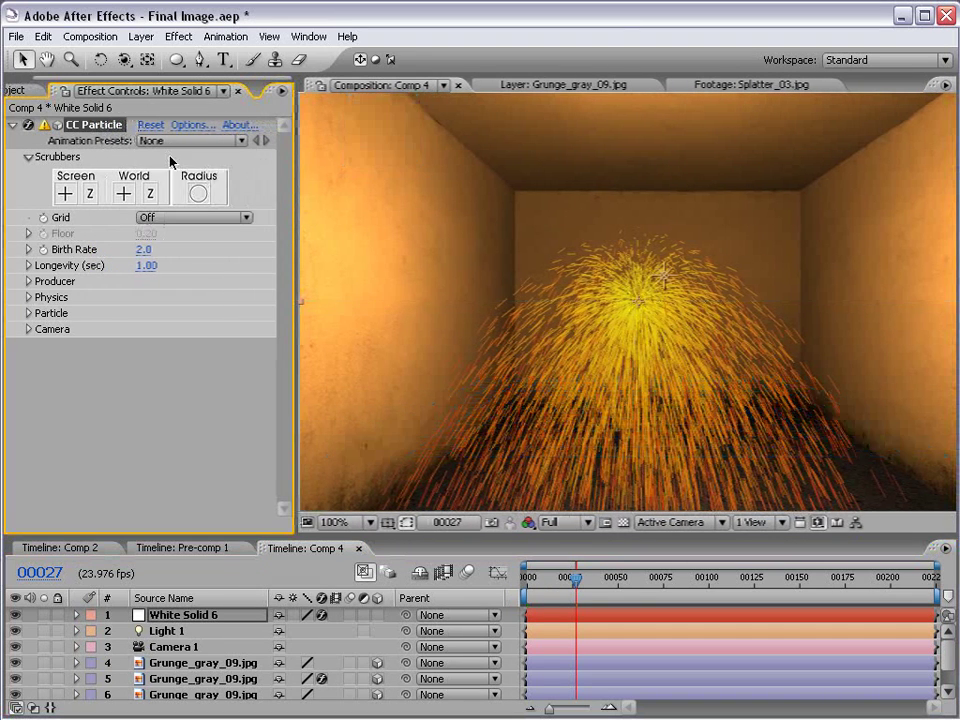
left_click_drag(576, 578, 607, 578)
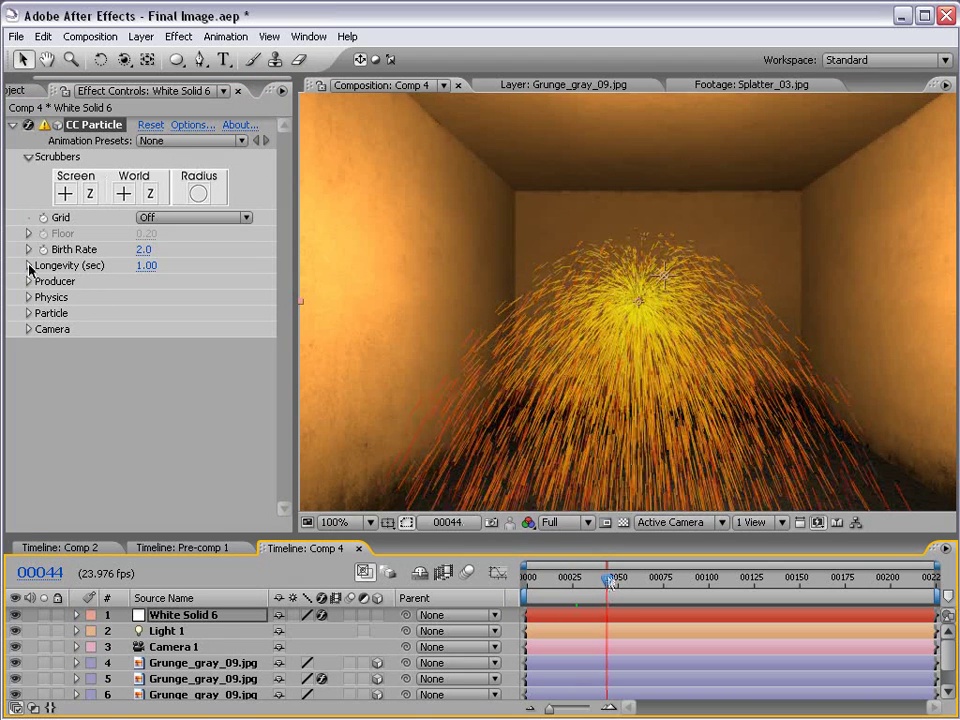
Set the CC Particle World Producer Radius X, Y and Z to 0.
left_click(29, 281)
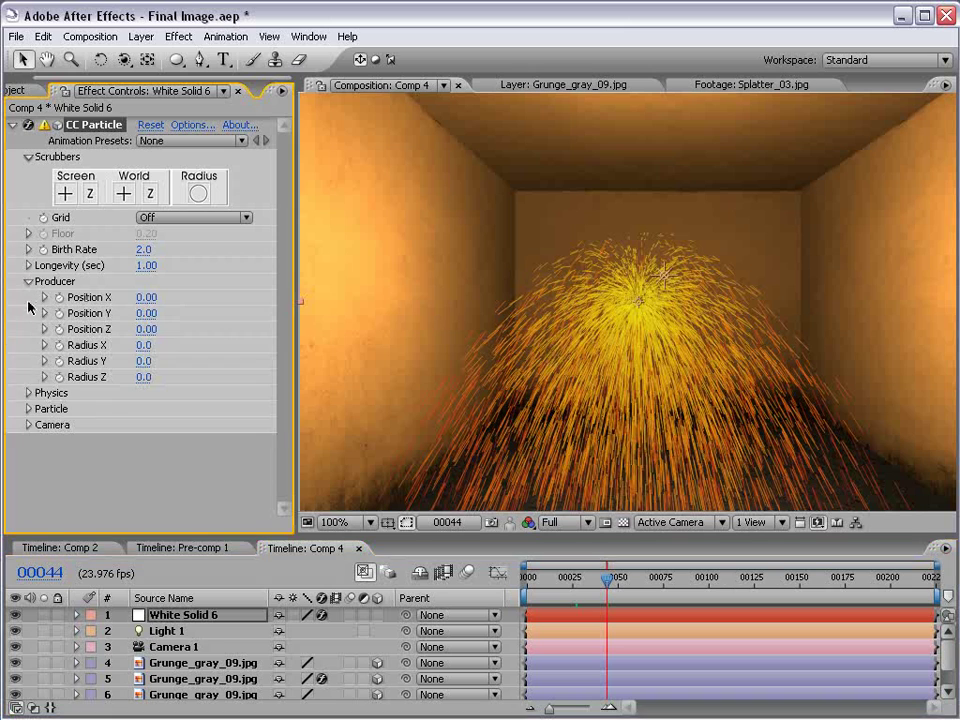
left_click(29, 393)
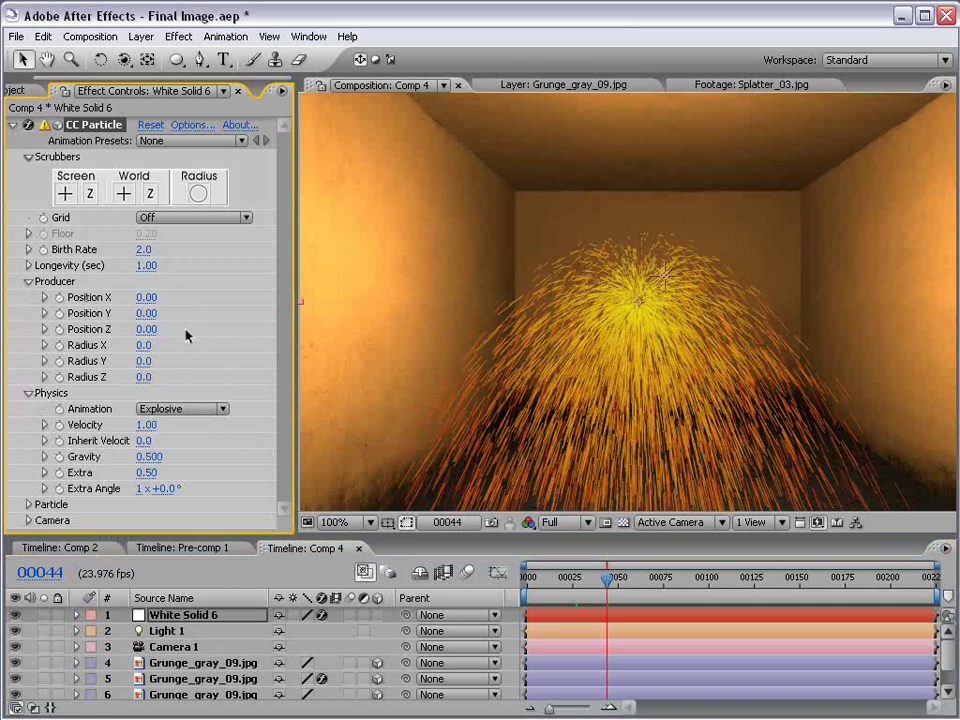
type("0")
left_click(145, 361)
key("Return")
left_click(145, 377)
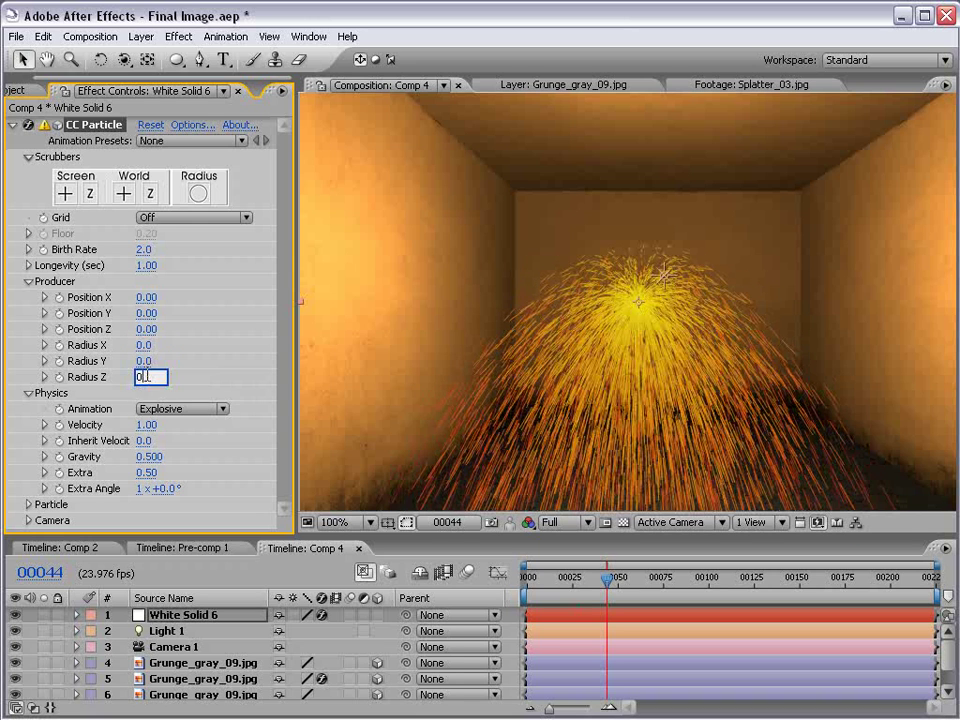
key("Return")
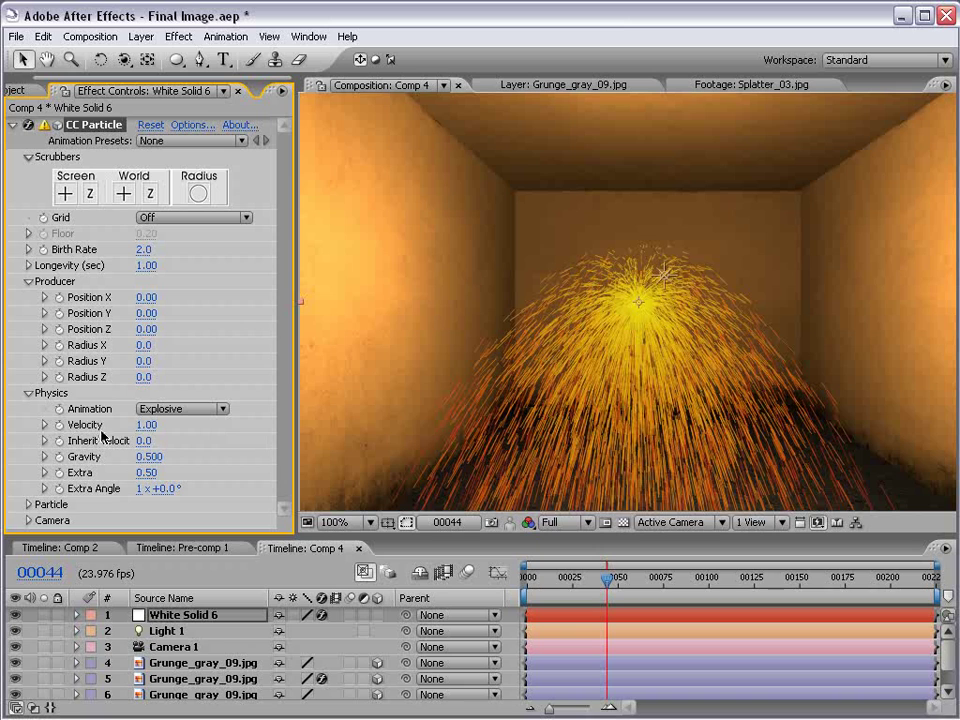
Set Physics Velocity, Inherit Velocity, Gravity and Extra all to 0.
left_click(146, 425)
left_click(145, 441)
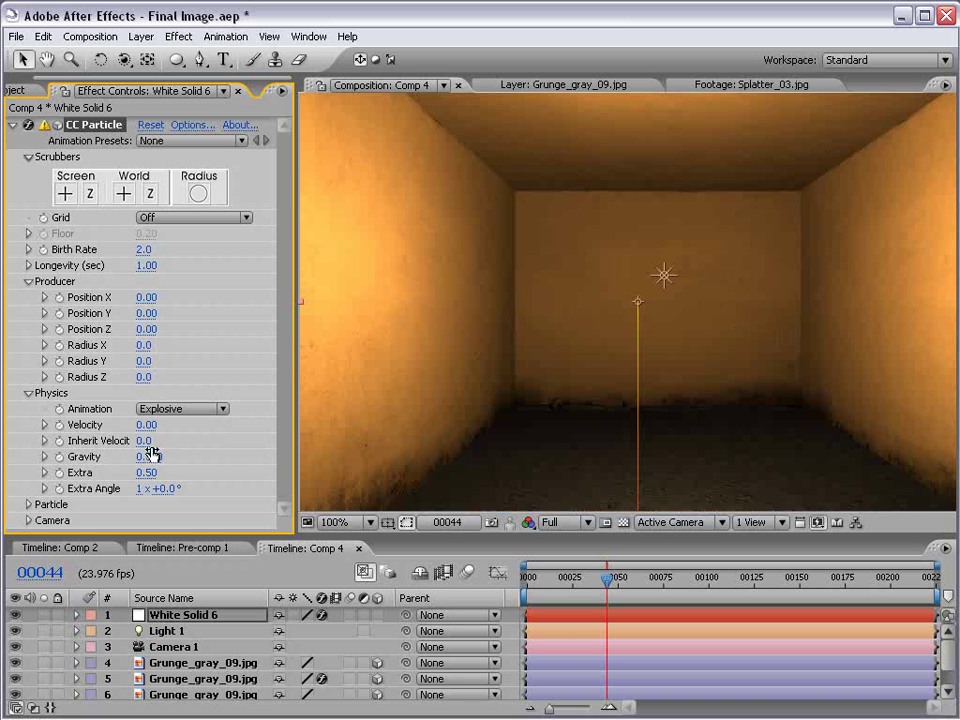
type("0")
key("Return")
left_click(148, 457)
type("0")
key("Return")
left_click(147, 473)
type("0")
key("Return")
Scrub to frame 89 to confirm the particle spray is gone.
left_click_drag(605, 592, 688, 578)
scroll(628, 411, "up", 1)
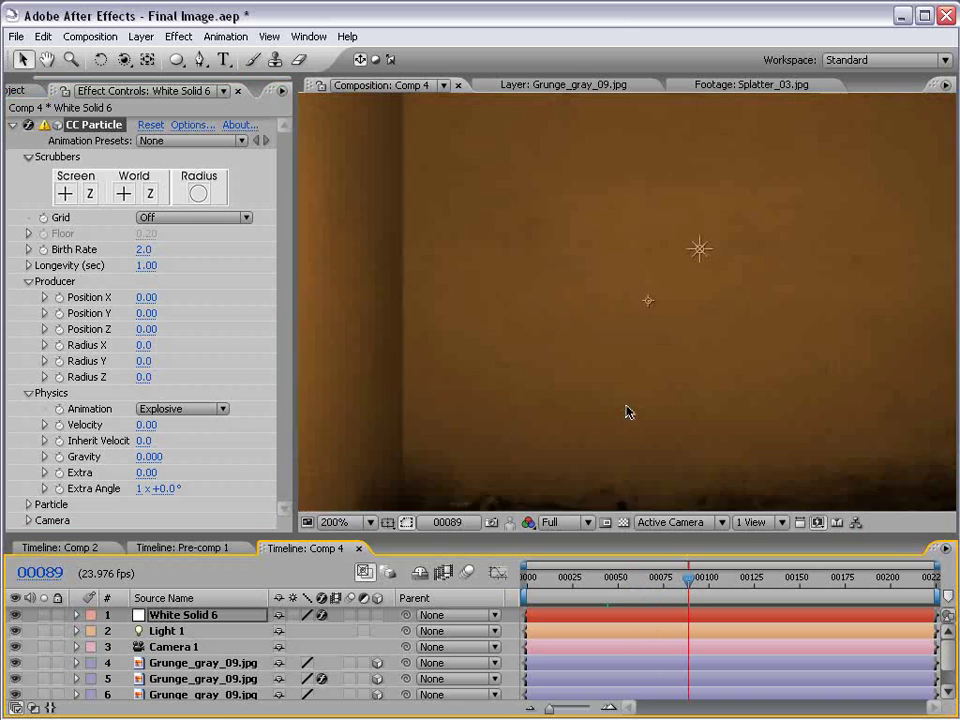
scroll(628, 411, "up", 2)
scroll(628, 411, "down", 1)
scroll(628, 411, "down", 1)
scroll(628, 411, "down", 1)
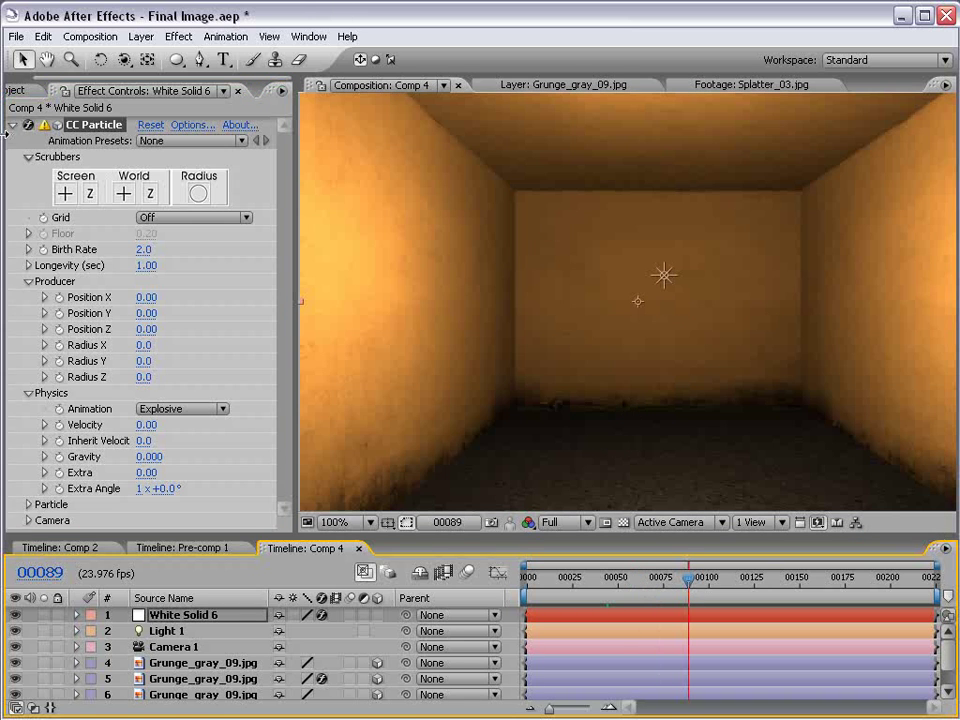
Add a new Null Object layer to the comp, leaving it unmoved.
left_click(141, 36)
mouse_move(152, 56)
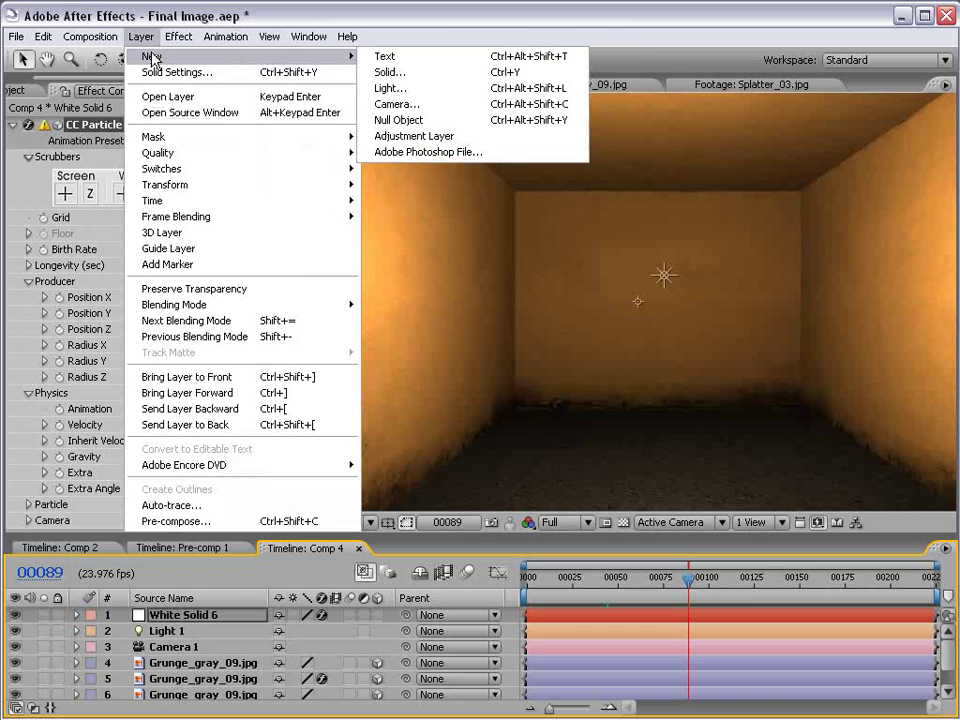
left_click(400, 120)
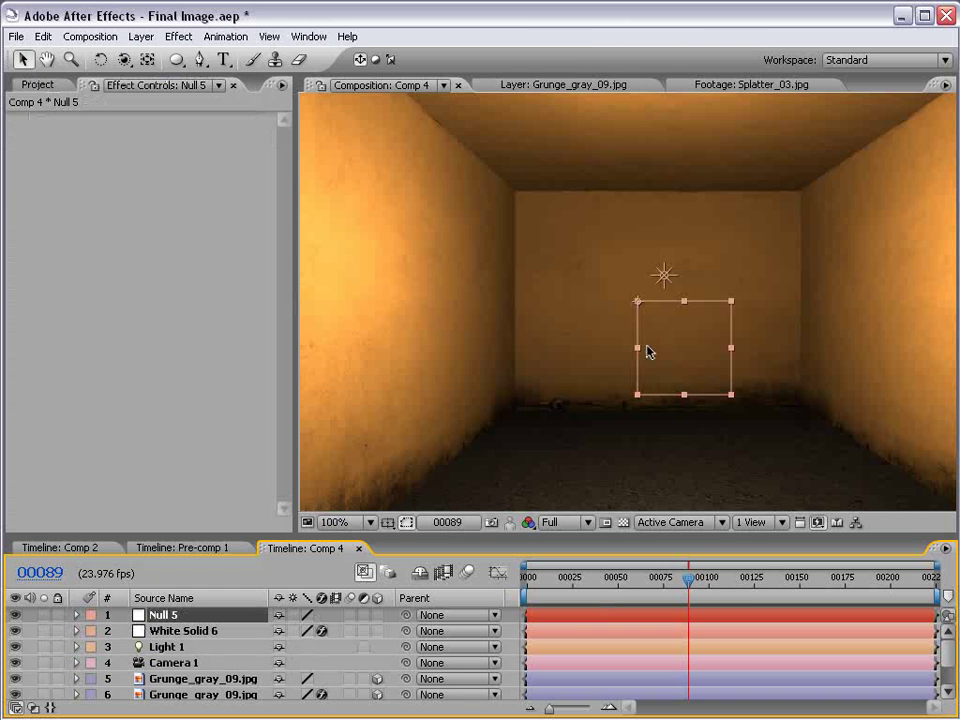
mouse_move(672, 302)
left_mouse_down()
mouse_move(639, 399)
mouse_move(718, 375)
left_mouse_up()
key("ctrl+z")
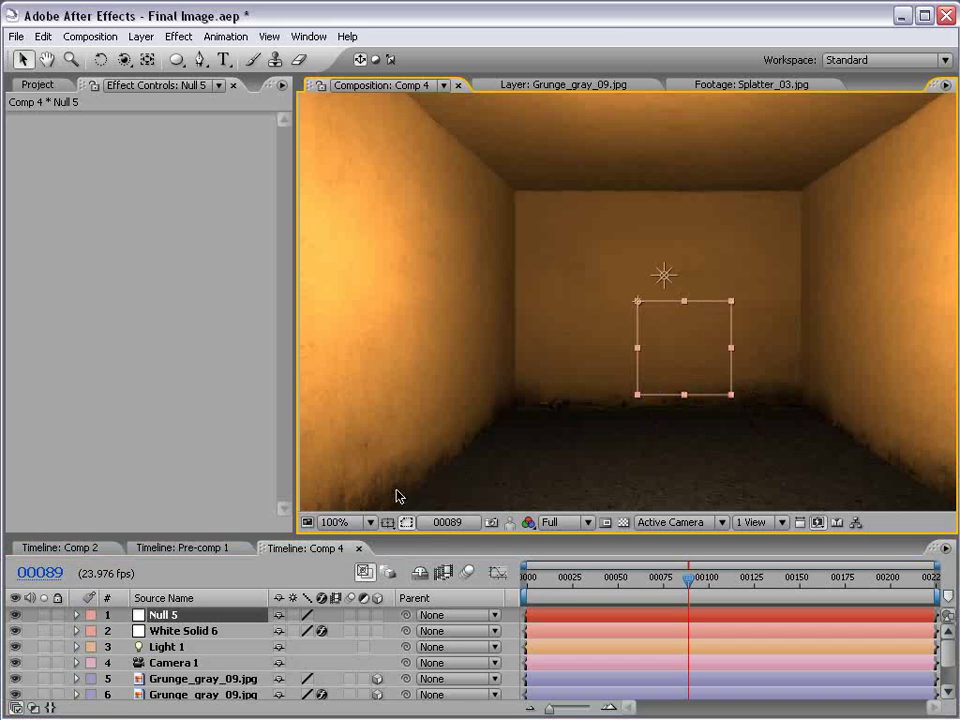
Keyframe producer Position X/Y/Z, then offset it at frame 105 to draw a thin streak.
left_click(183, 630)
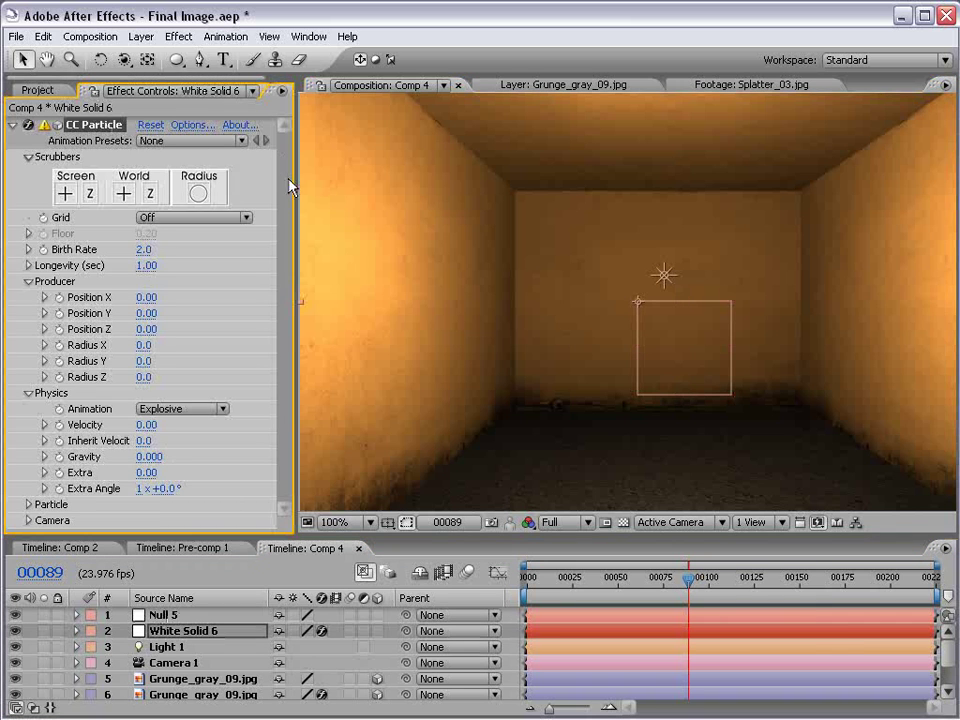
left_click_drag(294, 179, 370, 179)
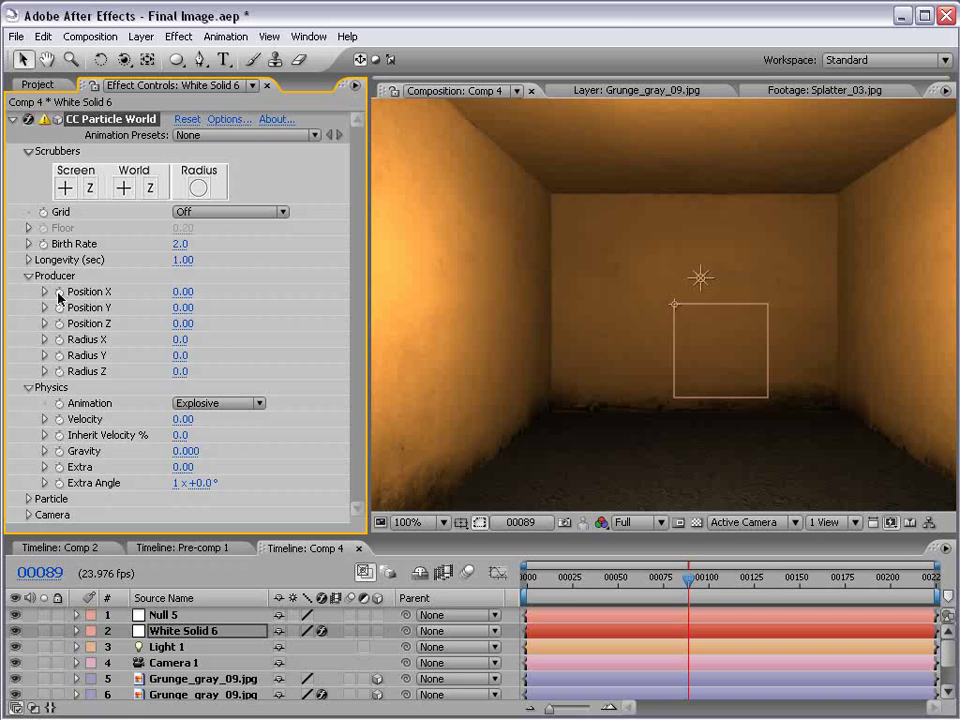
left_click(59, 291)
left_click(59, 323)
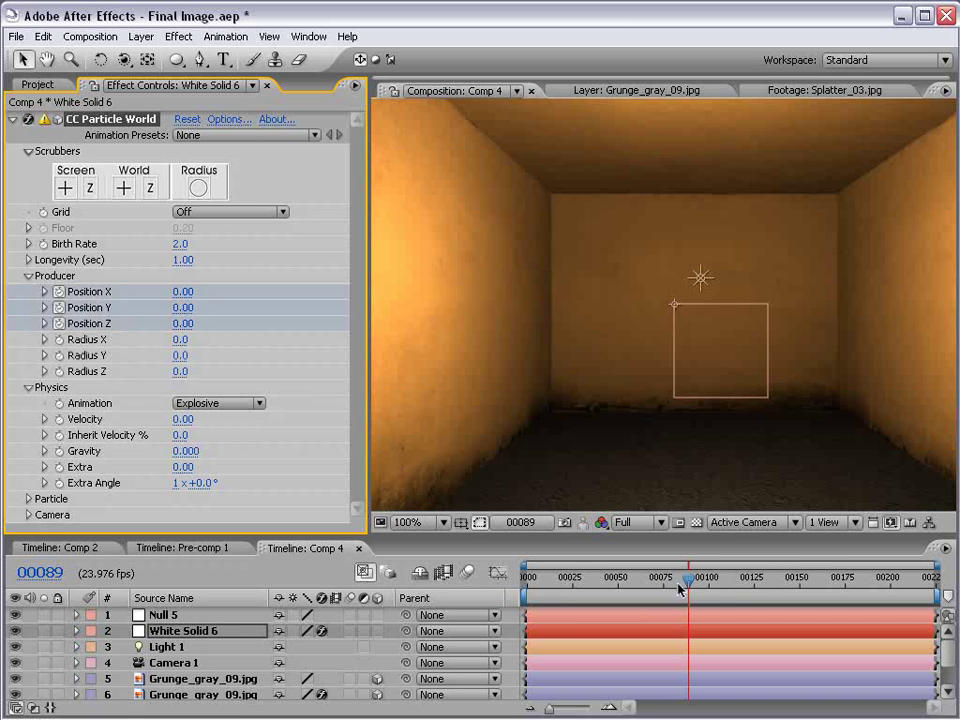
left_click_drag(697, 590, 726, 590)
mouse_move(182, 307)
left_mouse_down()
mouse_move(221, 308)
mouse_move(186, 307)
mouse_move(205, 291)
mouse_move(158, 322)
left_mouse_up()
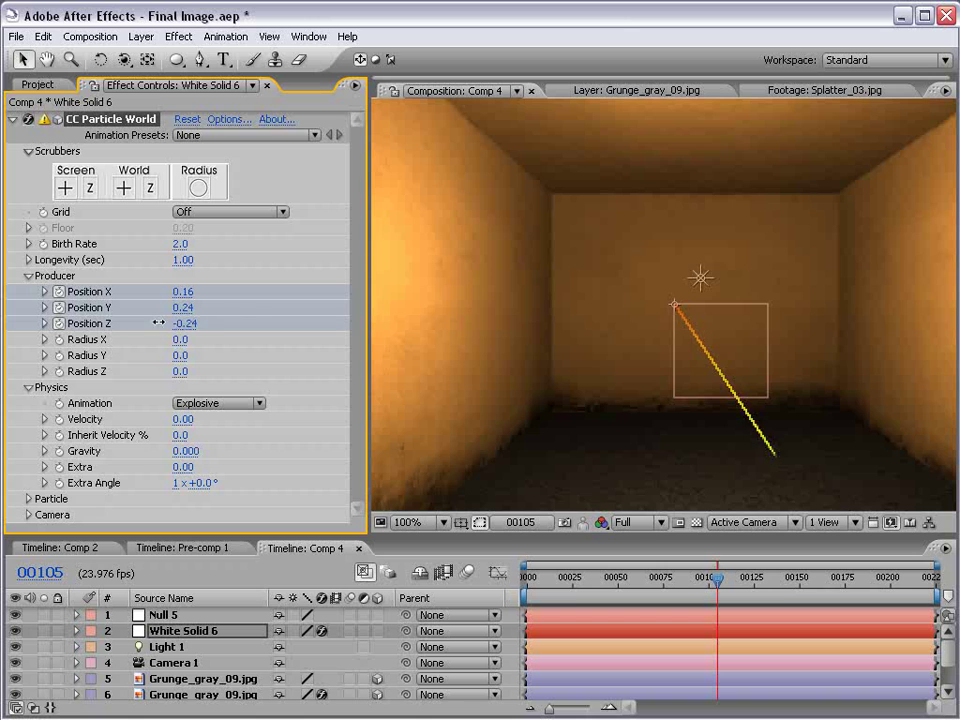
left_click_drag(727, 584, 697, 586)
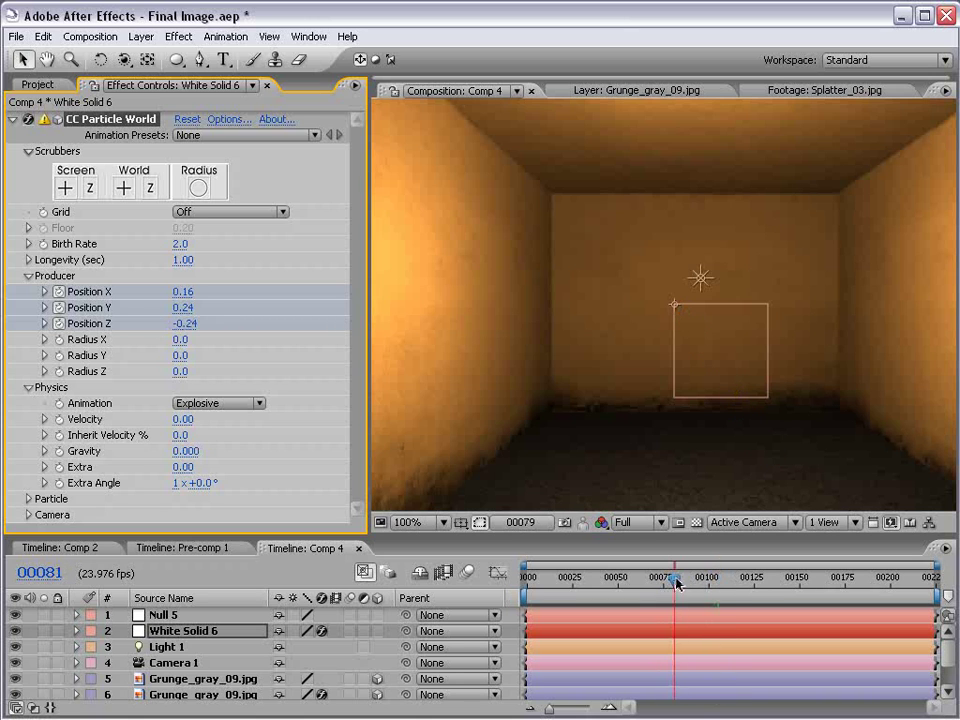
key("u")
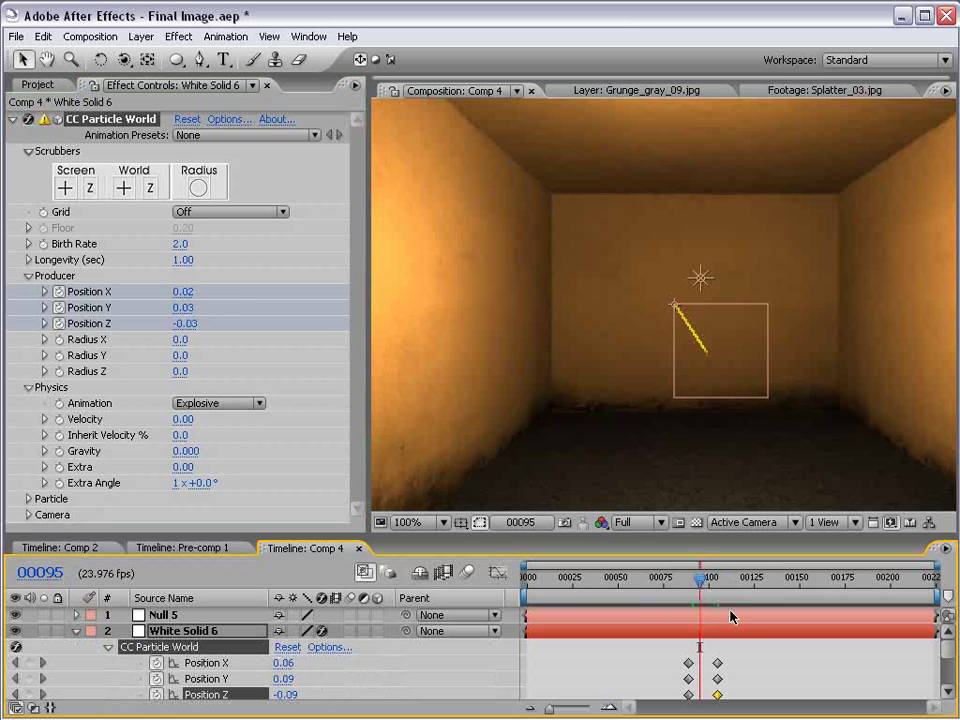
left_click(777, 661)
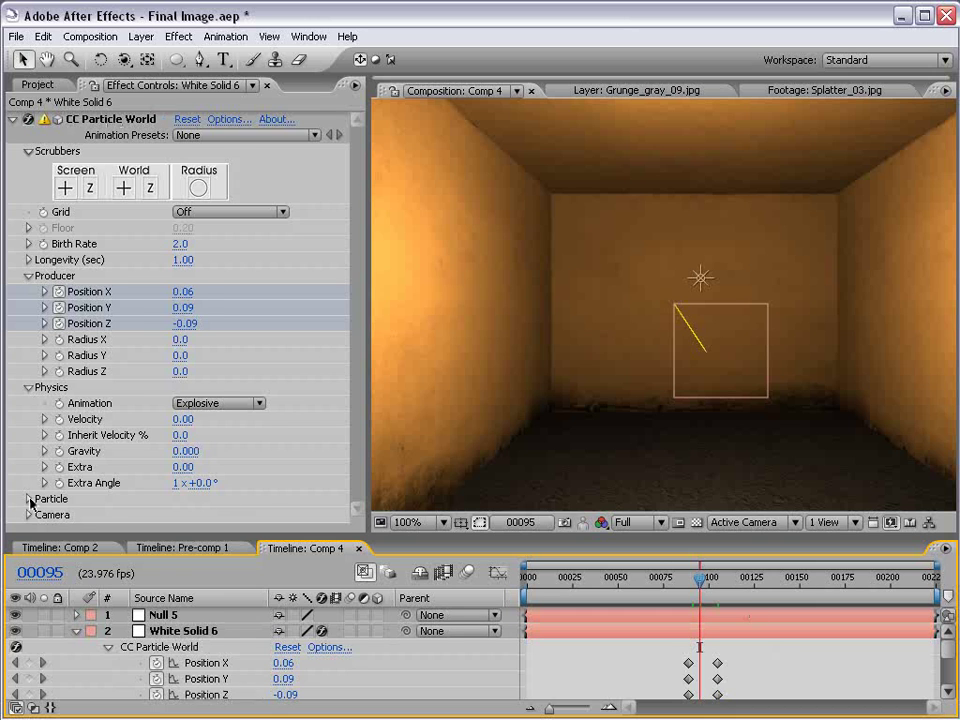
left_click(29, 499)
Set the Particle Type to Lens Convex and preview the streak over nearby frames.
left_click(207, 413)
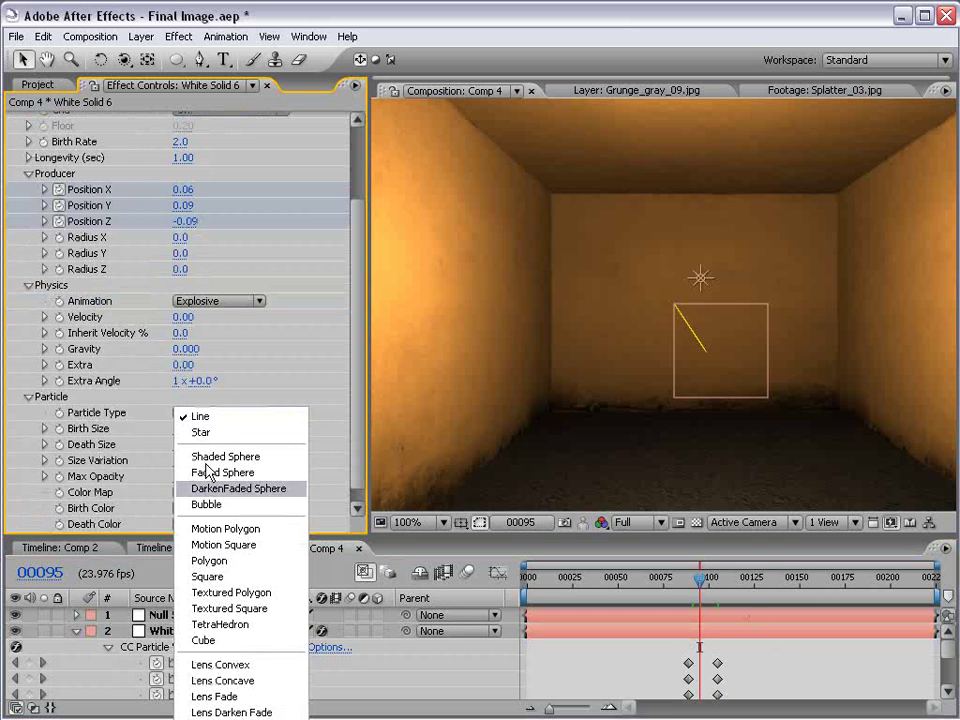
left_click(267, 678)
left_click(703, 582)
mouse_move(703, 586)
left_mouse_down()
mouse_move(711, 586)
mouse_move(694, 586)
mouse_move(705, 588)
left_mouse_up()
At frame 98, adjust producer Position Z, Y and X to bend the trail toward the floor.
mouse_move(183, 221)
left_mouse_down()
mouse_move(221, 221)
mouse_move(122, 223)
left_mouse_up()
mouse_move(182, 205)
left_mouse_down()
mouse_move(190, 204)
mouse_move(178, 201)
mouse_move(185, 188)
left_mouse_up()
left_click(183, 188)
left_click(740, 541)
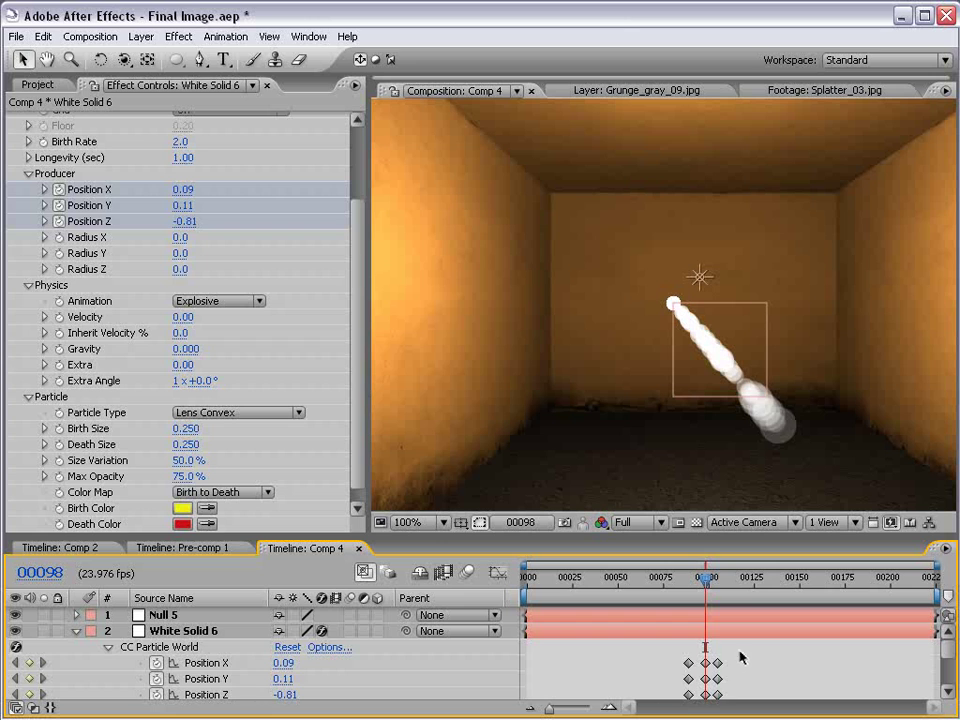
Delete the producer position keyframes and make the null a 3D layer.
left_click_drag(739, 656, 697, 700)
key("Delete")
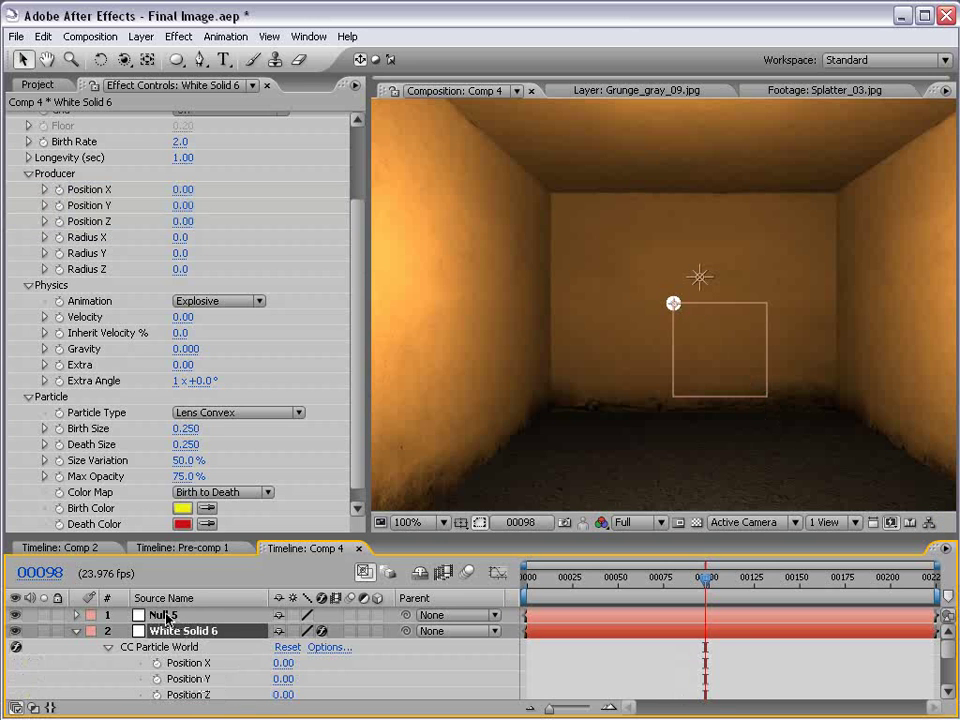
key("ctrl+Up")
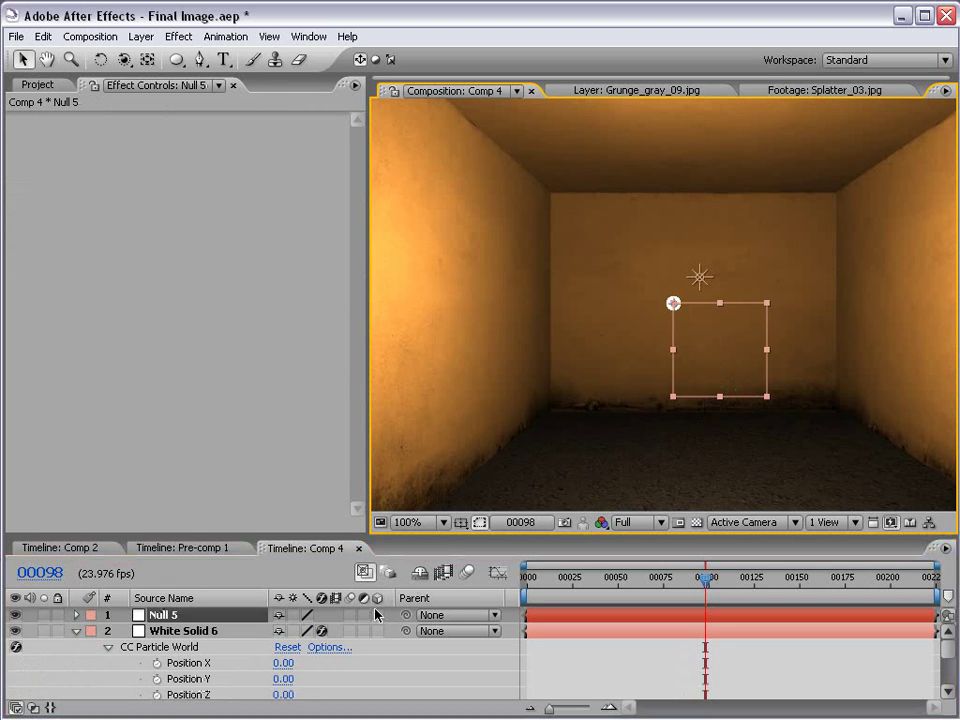
left_click(378, 615)
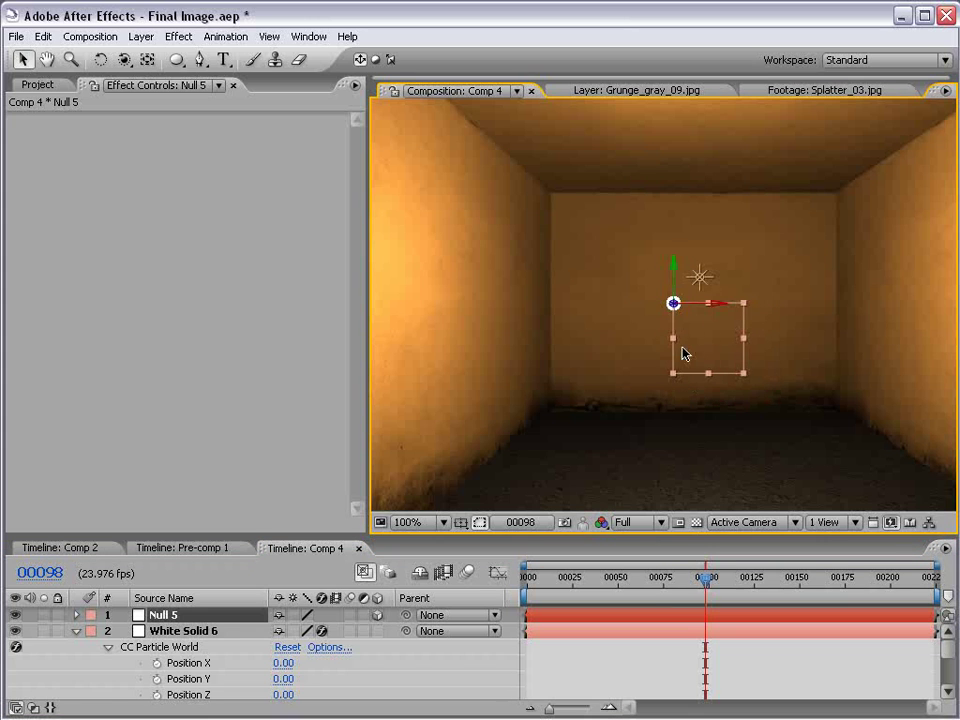
mouse_move(712, 304)
left_mouse_down()
mouse_move(796, 312)
mouse_move(802, 331)
left_mouse_up()
key("ctrl+z")
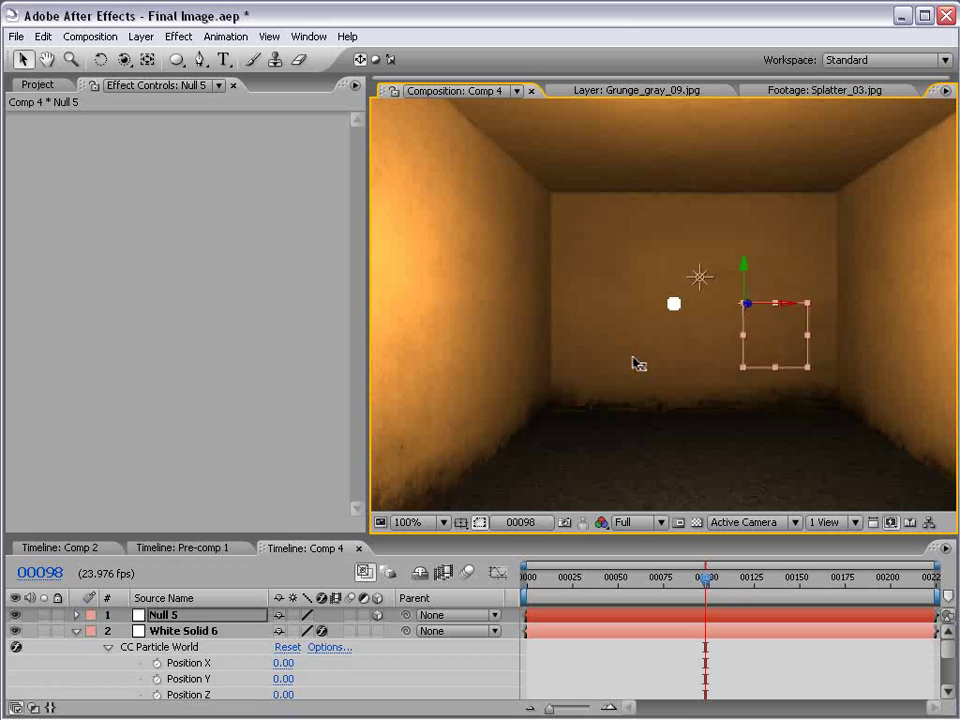
key("ctrl+z")
Reveal Null 5's Position and White Solid 6's Producer Position X/Y/Z in the timeline.
left_click(590, 632)
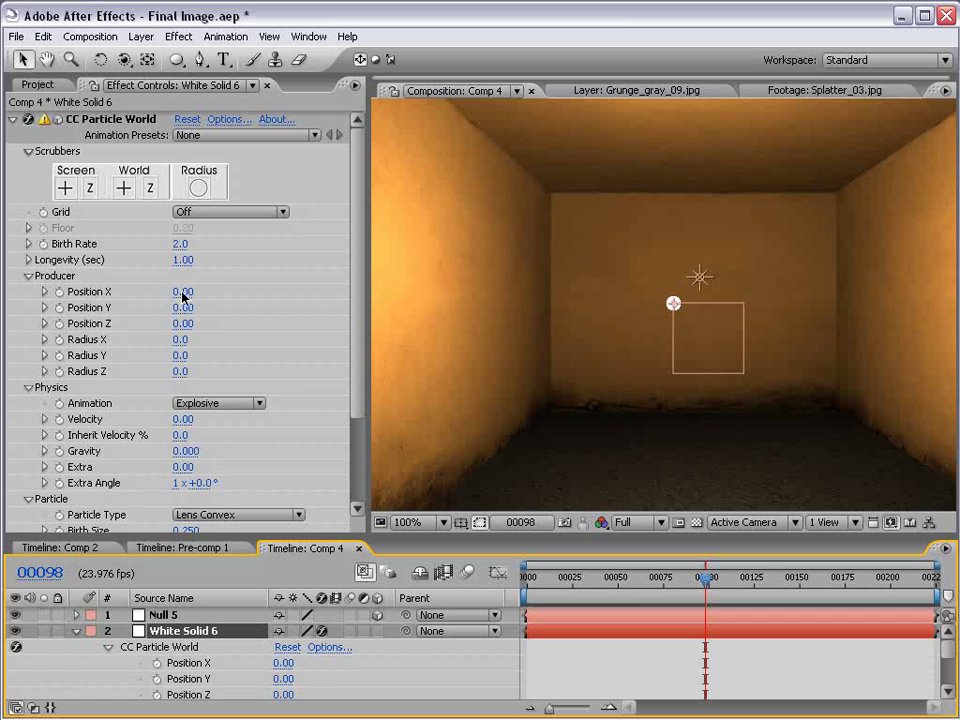
left_click(170, 615)
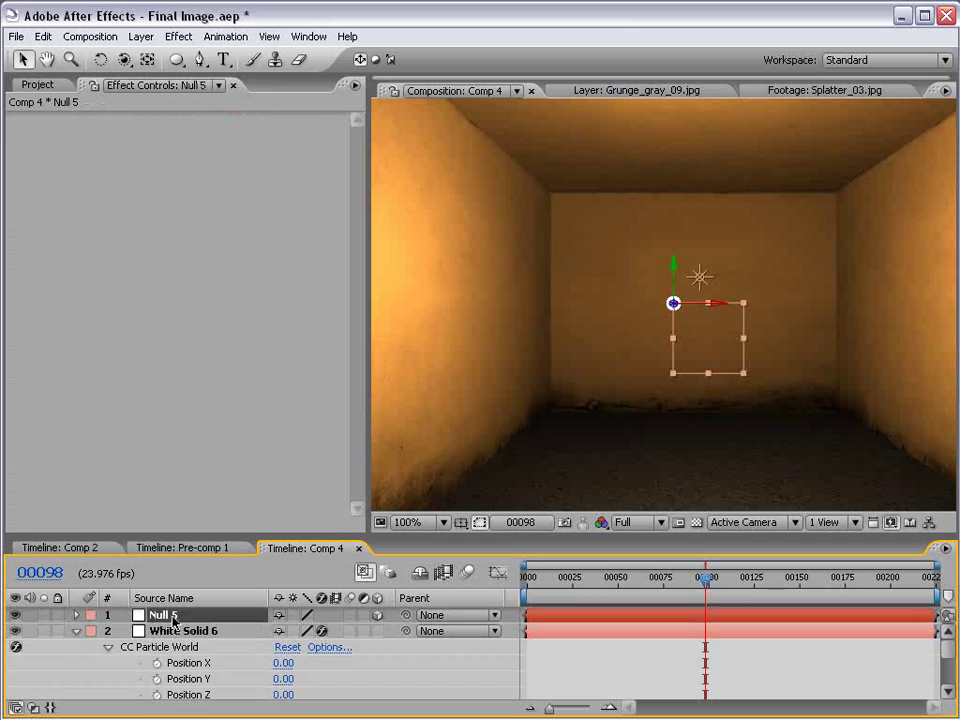
key("p")
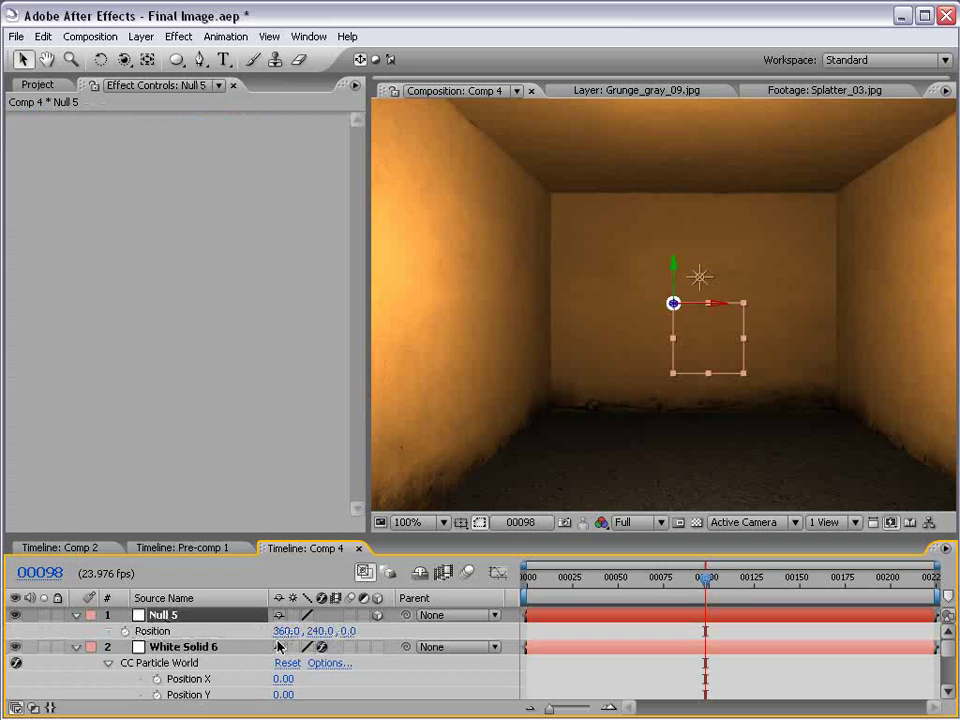
left_click(560, 652)
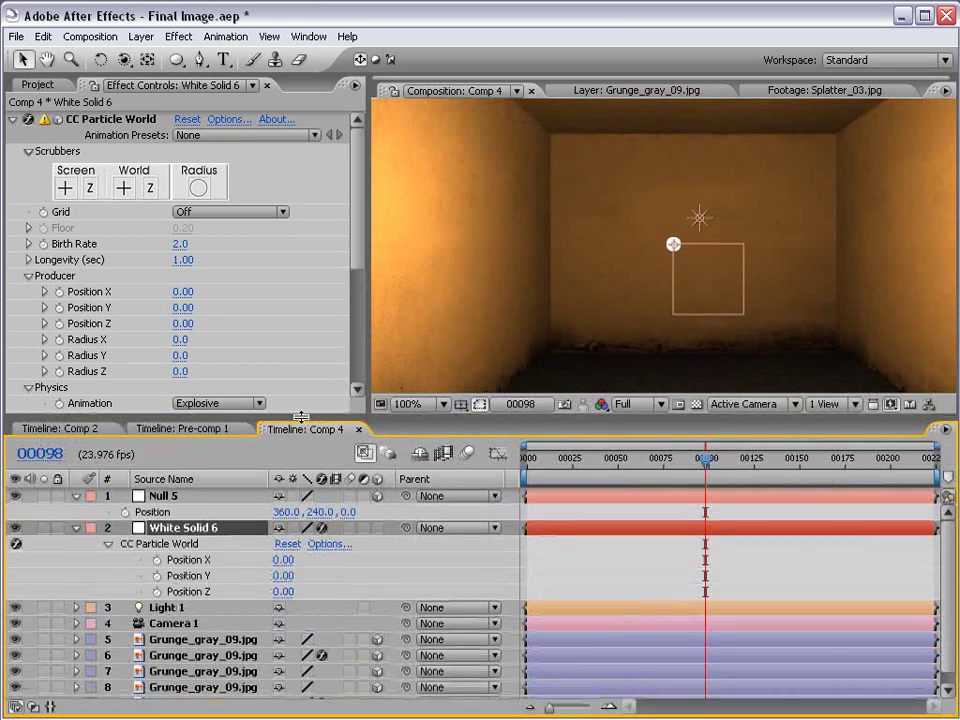
mouse_move(337, 538)
left_mouse_down()
mouse_move(337, 433)
mouse_move(379, 458)
left_mouse_up()
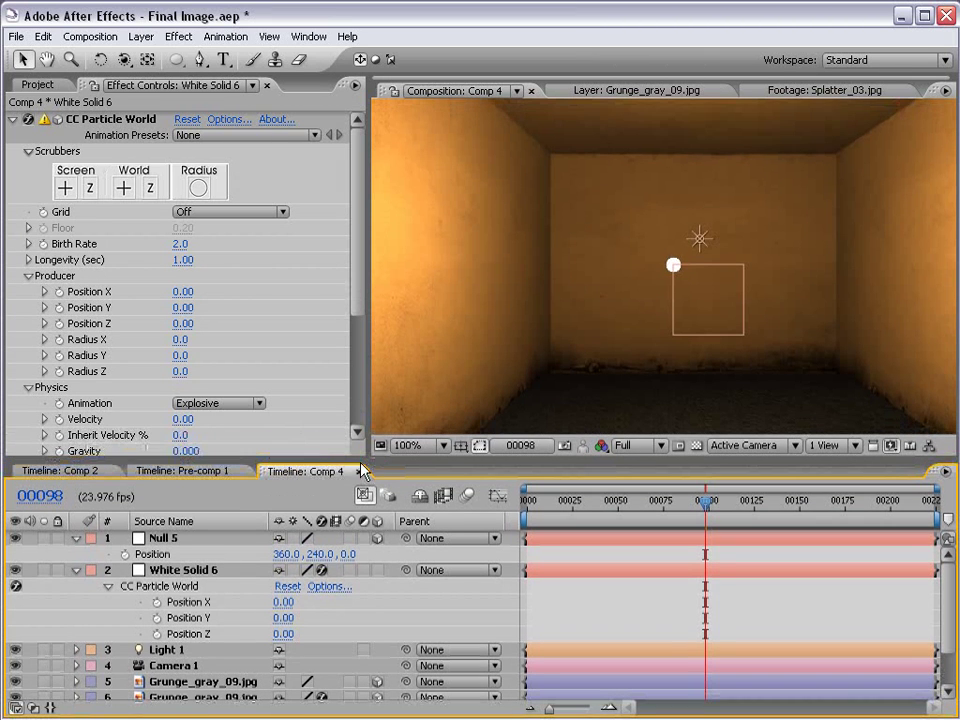
left_click(200, 571)
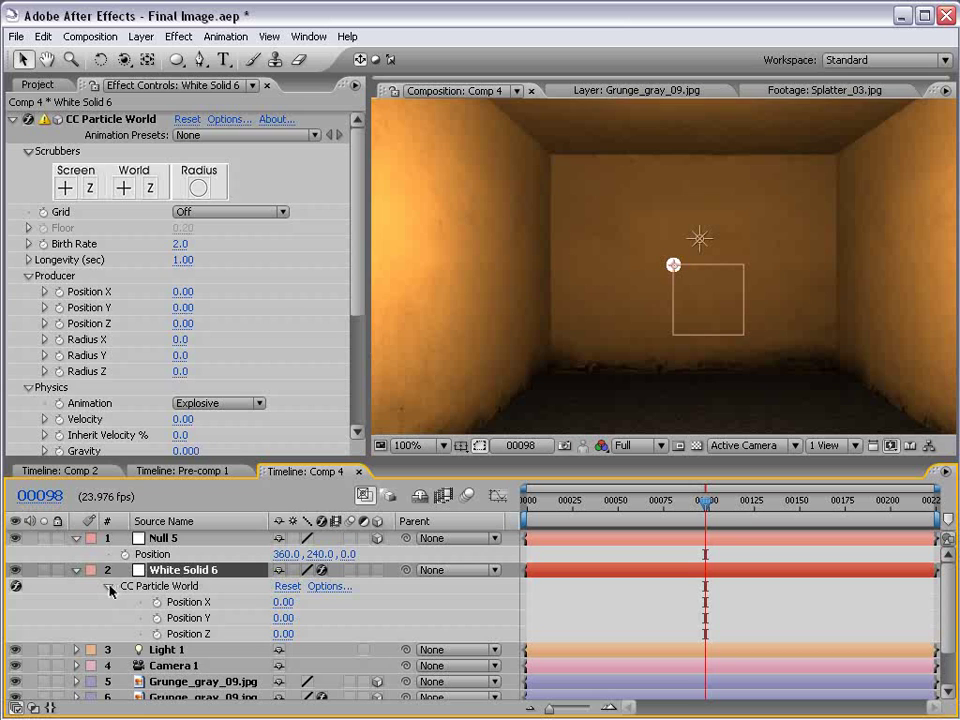
left_click(171, 555)
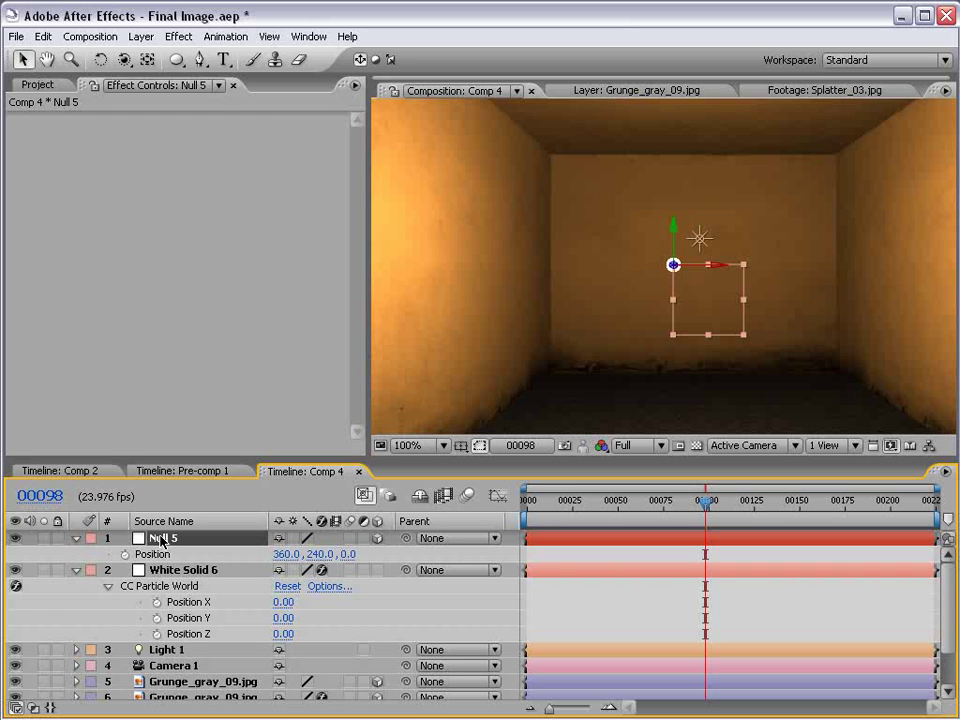
Add an expression to Producer Position X pickwhipped to Null 5's position[0].
left_click(180, 603)
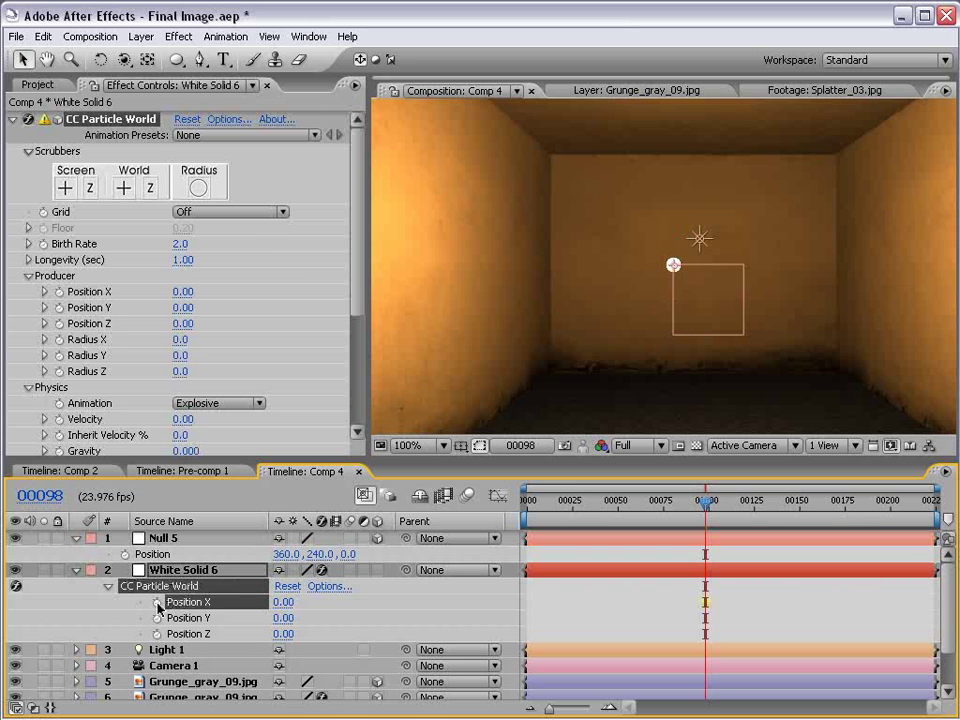
left_click(157, 603, "alt")
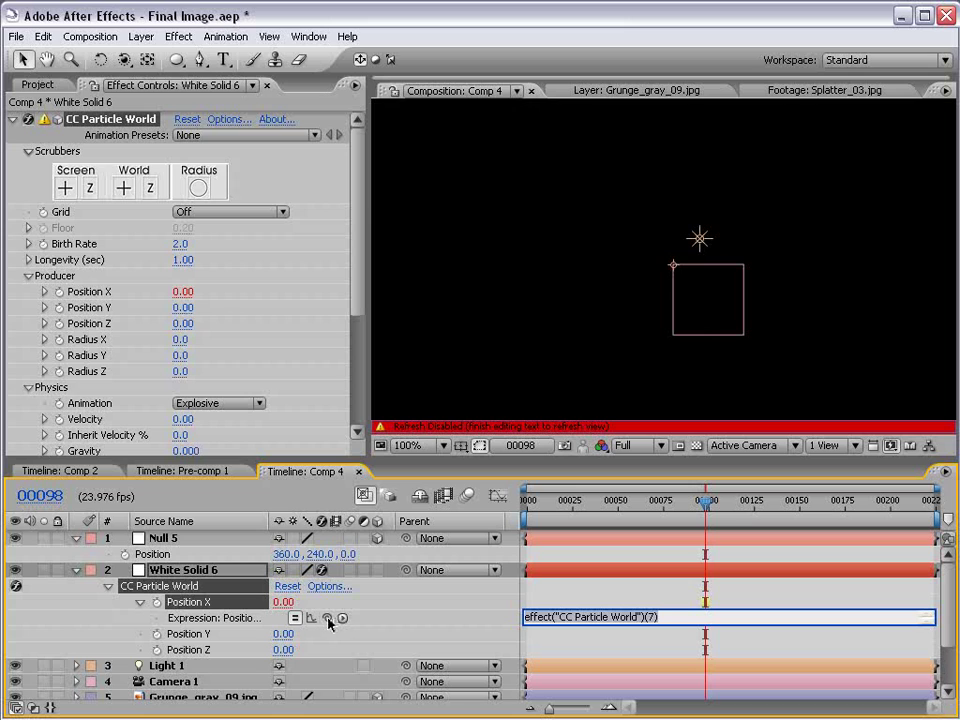
mouse_move(327, 617)
left_mouse_down()
mouse_move(405, 590)
mouse_move(160, 547)
left_mouse_up()
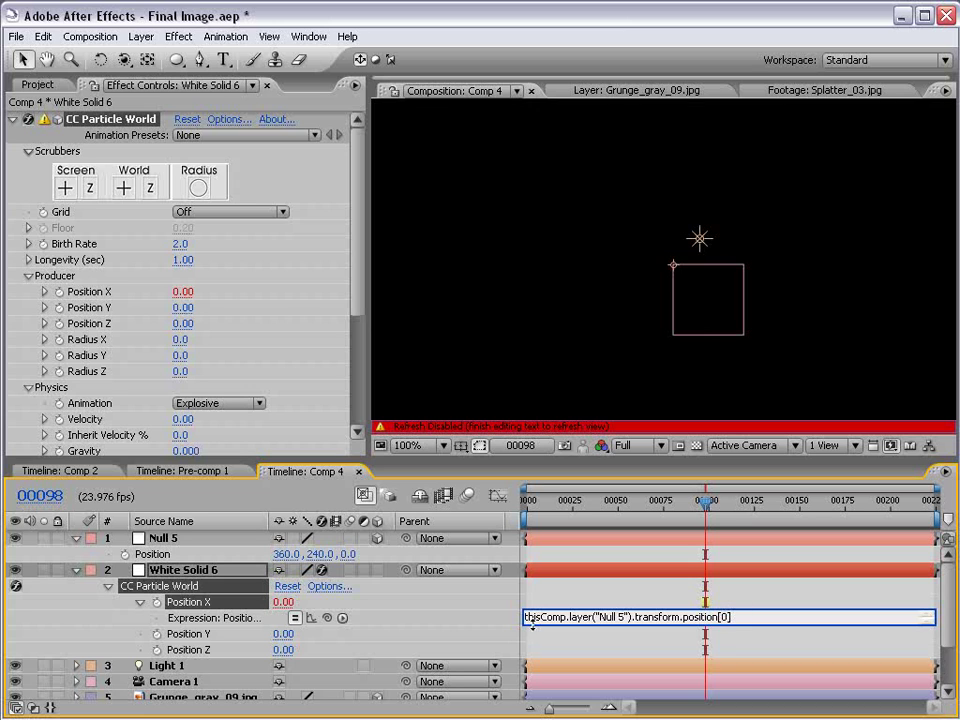
key("Return")
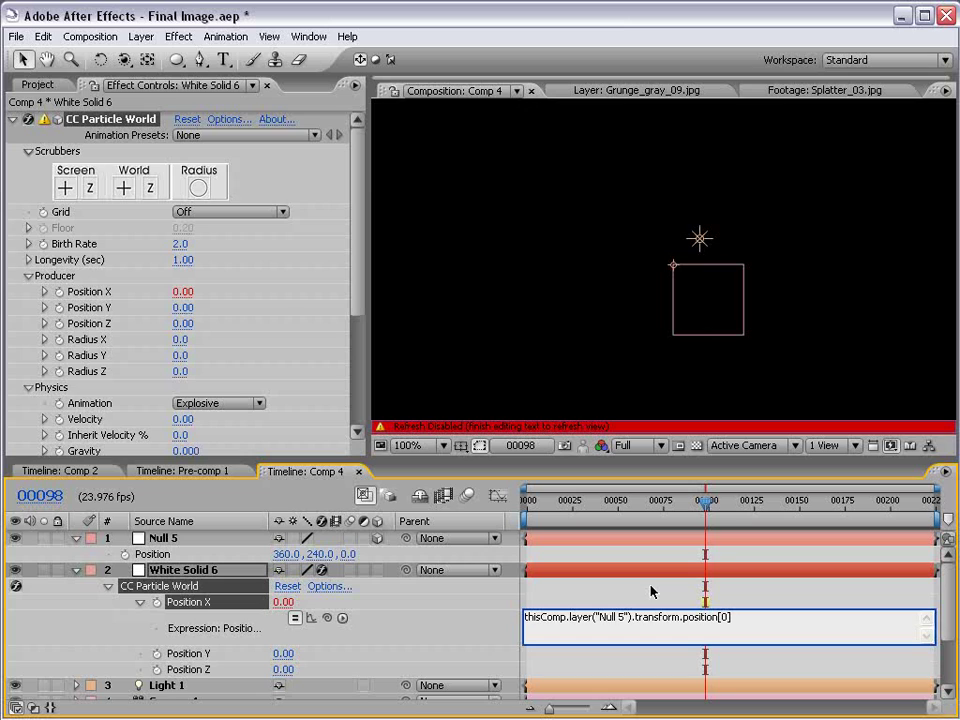
type("x=")
type("=")
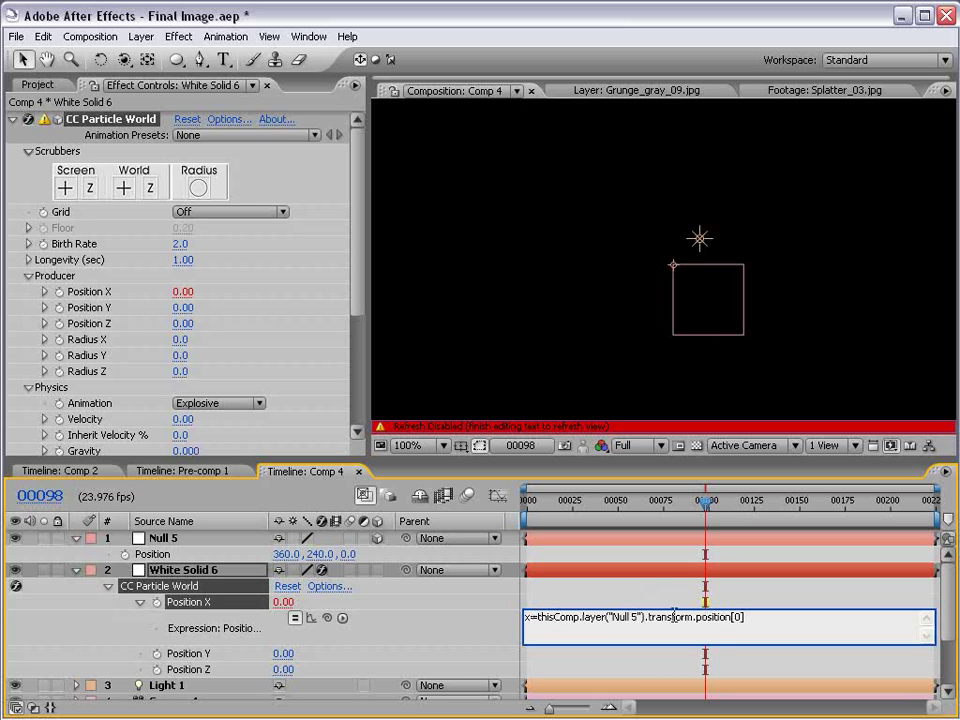
left_click(653, 637)
type("0")
key("BackSpace")
type("0")
key("KP_Enter")
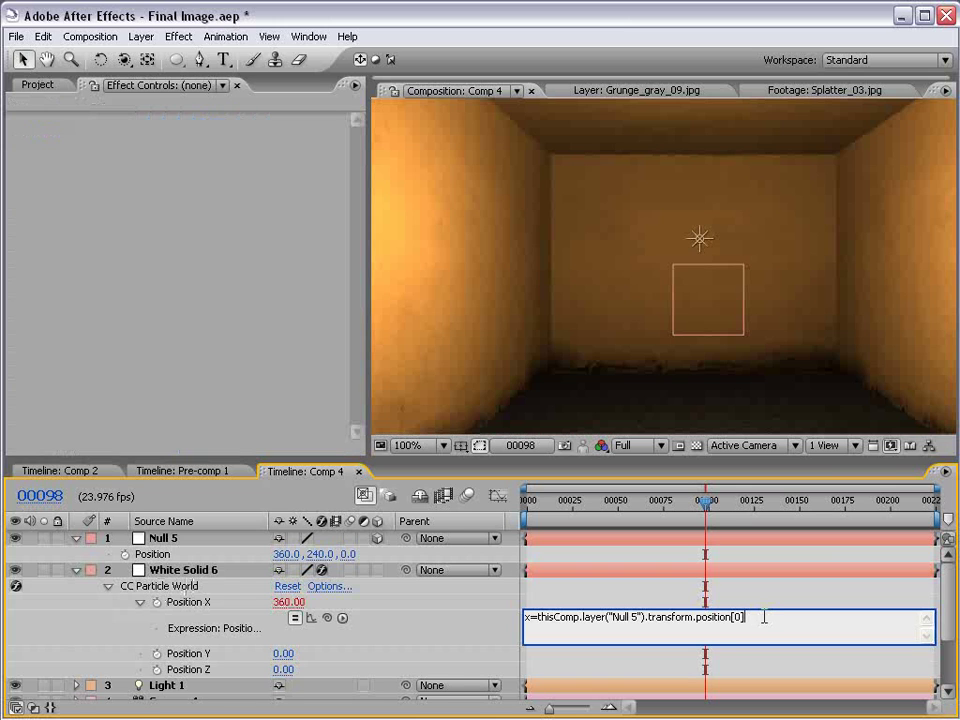
Offset it by -thisComp.width/2 and finish with x/thisComp.width on the second line.
type("-this")
type("Comp.width/2;")
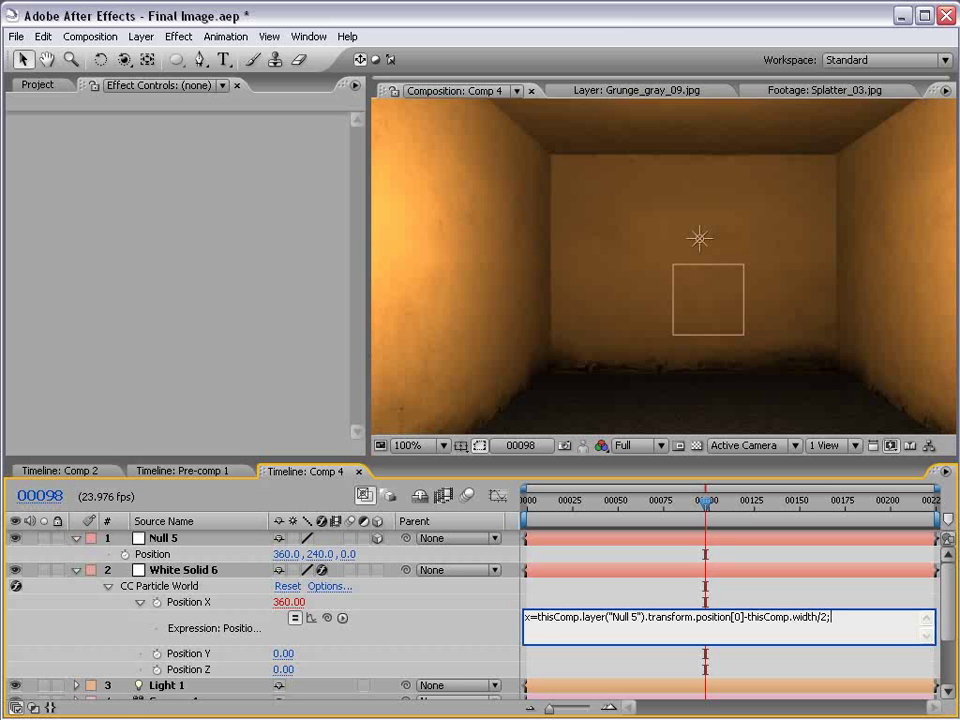
key("KP_Enter")
left_click_drag(842, 619, 511, 611)
left_click(536, 614)
type("x")
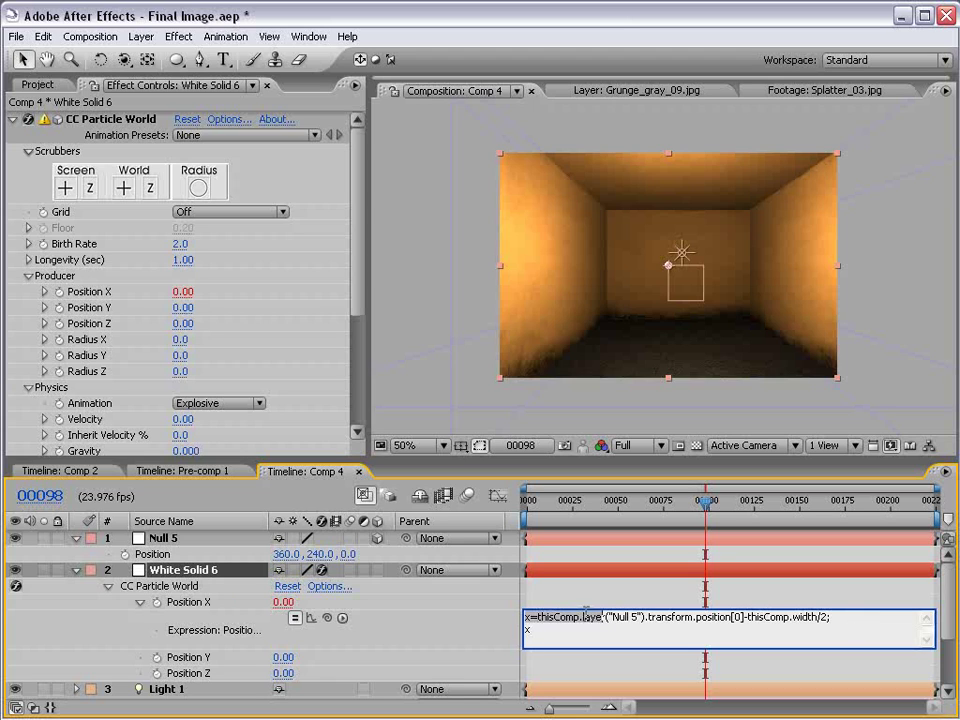
left_click_drag(526, 617, 853, 617)
left_click(543, 630)
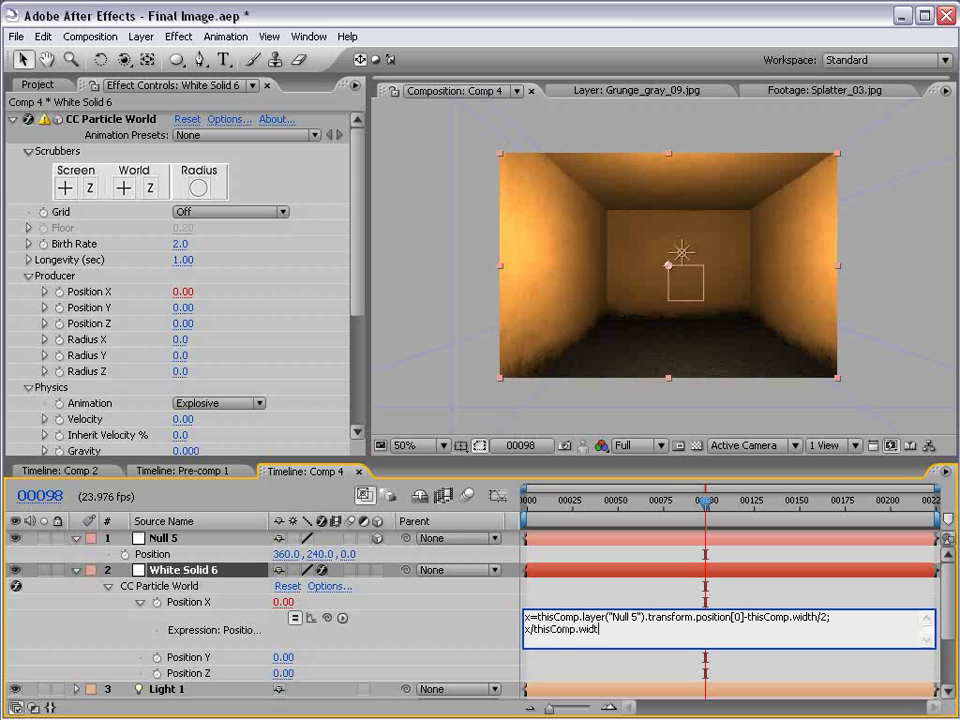
left_click_drag(451, 464, 407, 422)
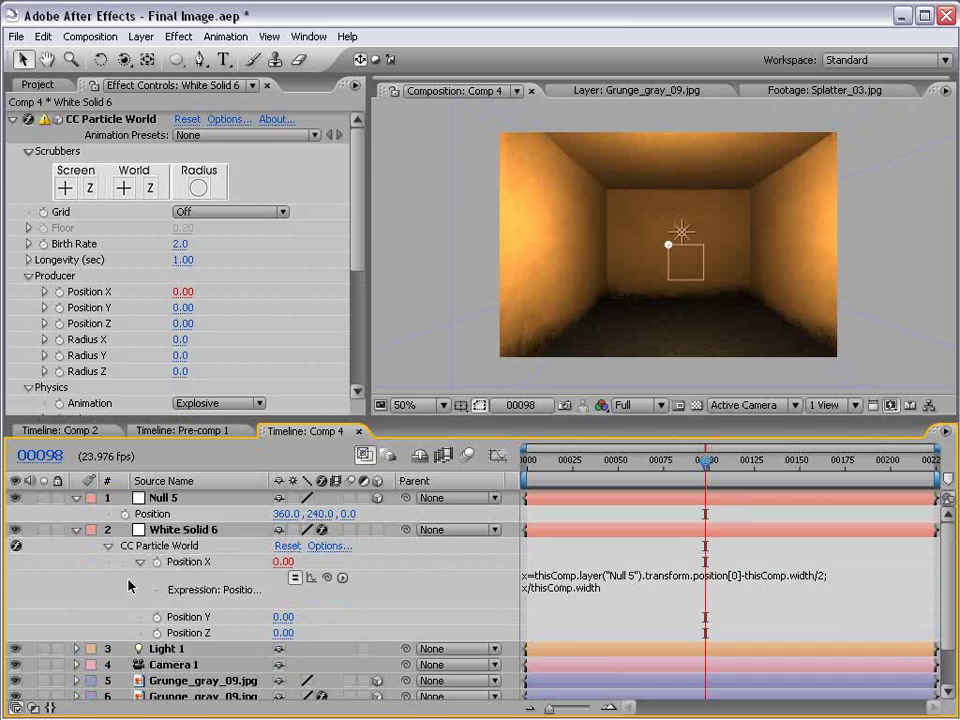
Copy the Position X expression and paste it onto Producer Position Y.
left_click(594, 578)
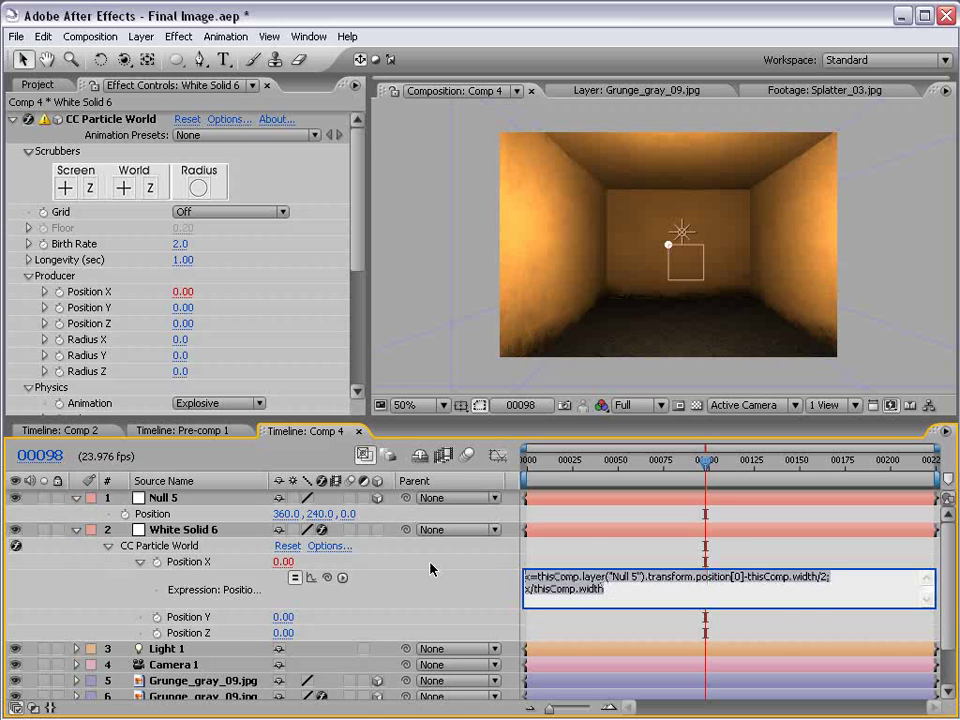
key("ctrl+c")
left_click(157, 617, "alt")
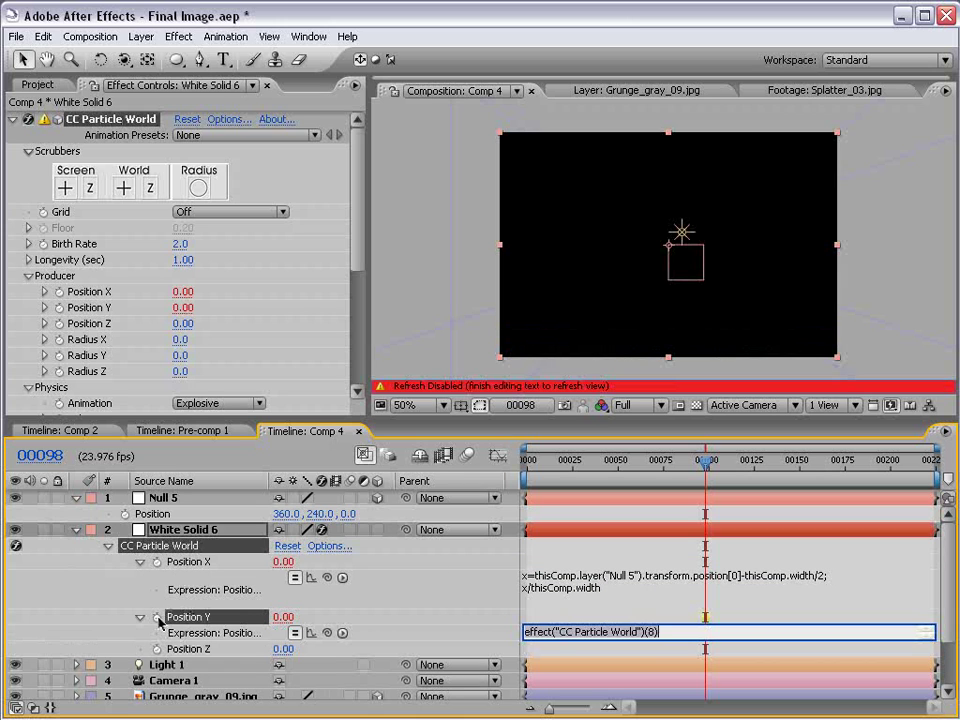
key("ctrl+v")
Edit the pasted expression to use y, position[1] and thisComp.height, then commit it.
left_click_drag(542, 643, 542, 665)
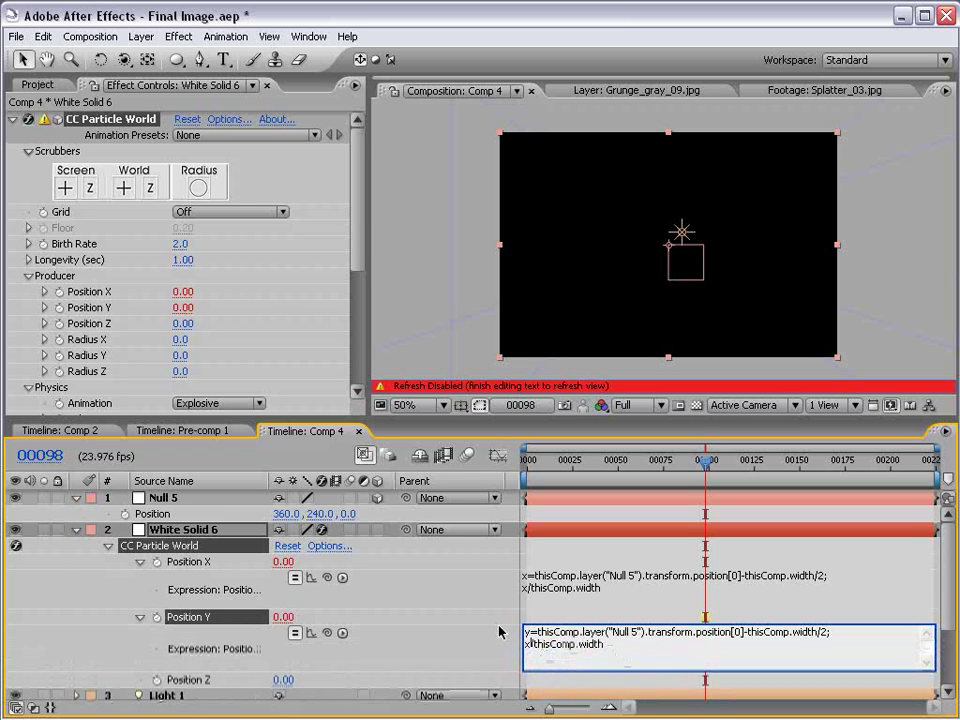
key("BackSpace")
type("y")
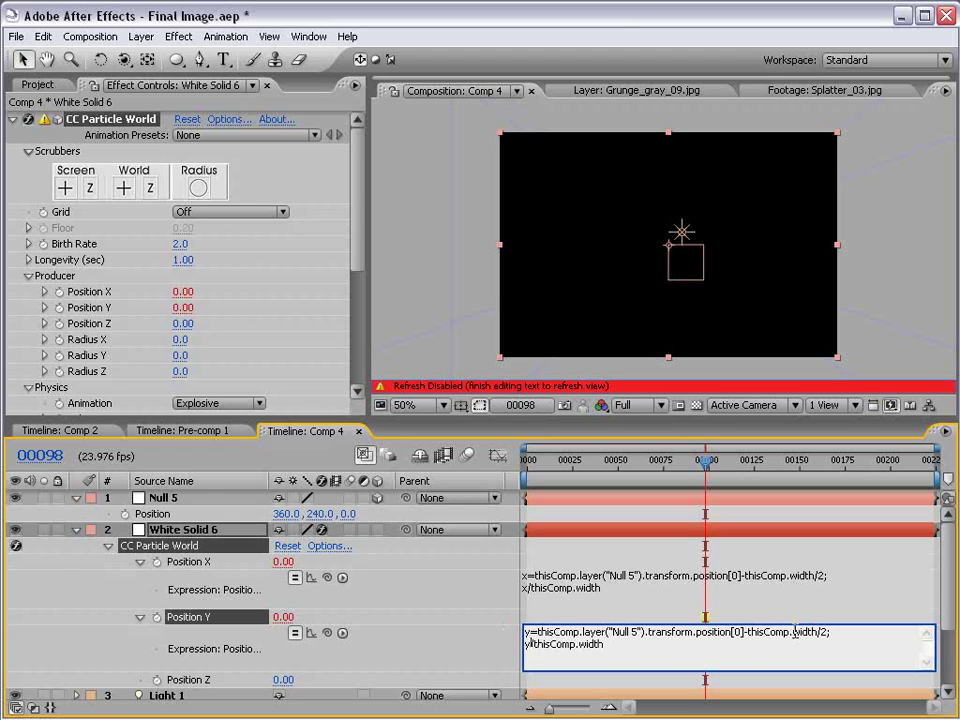
left_click_drag(793, 632, 808, 632)
type("height")
key("ctrl+a")
left_click(671, 650)
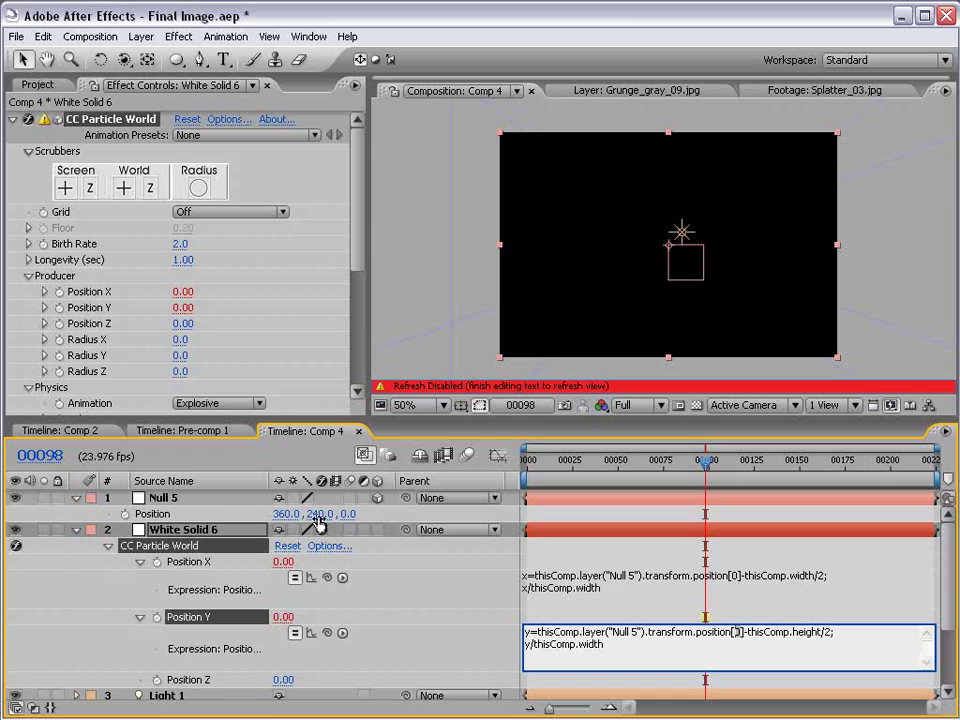
type("1")
left_click(648, 622)
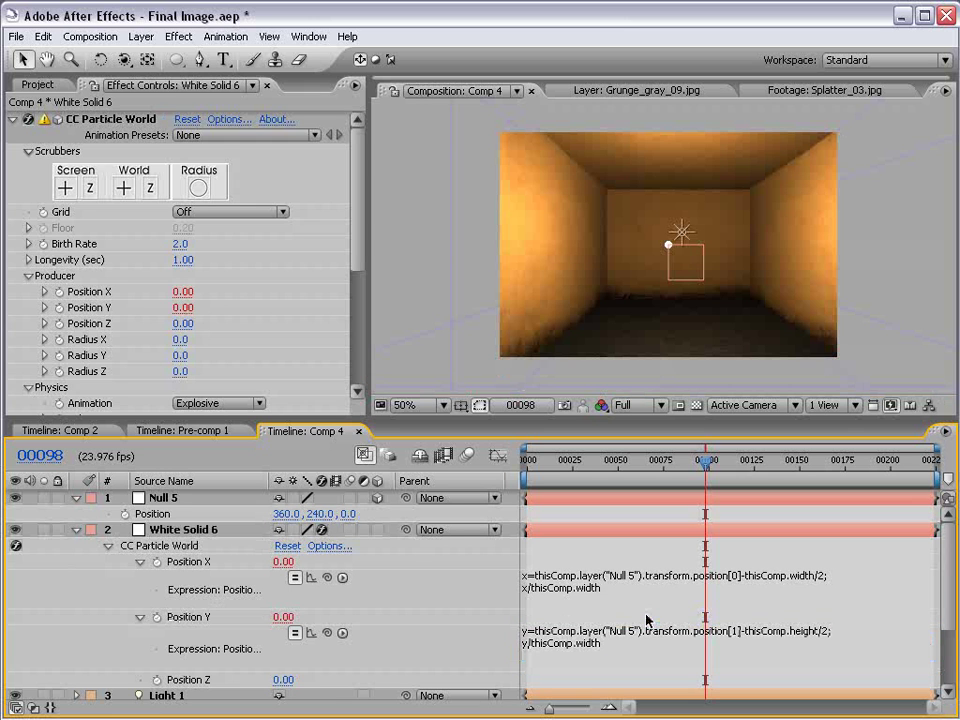
Paste the expression onto Producer Position Z, using position[2] without the width offset.
scroll(611, 645, "down", 1)
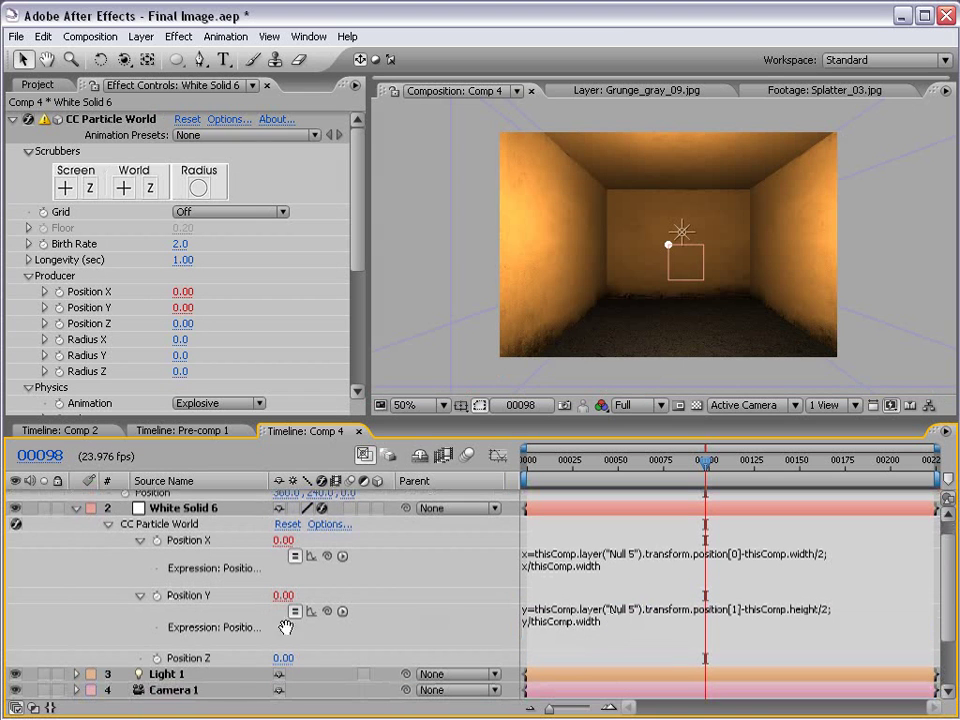
left_click(158, 663, "alt")
key("ctrl+v")
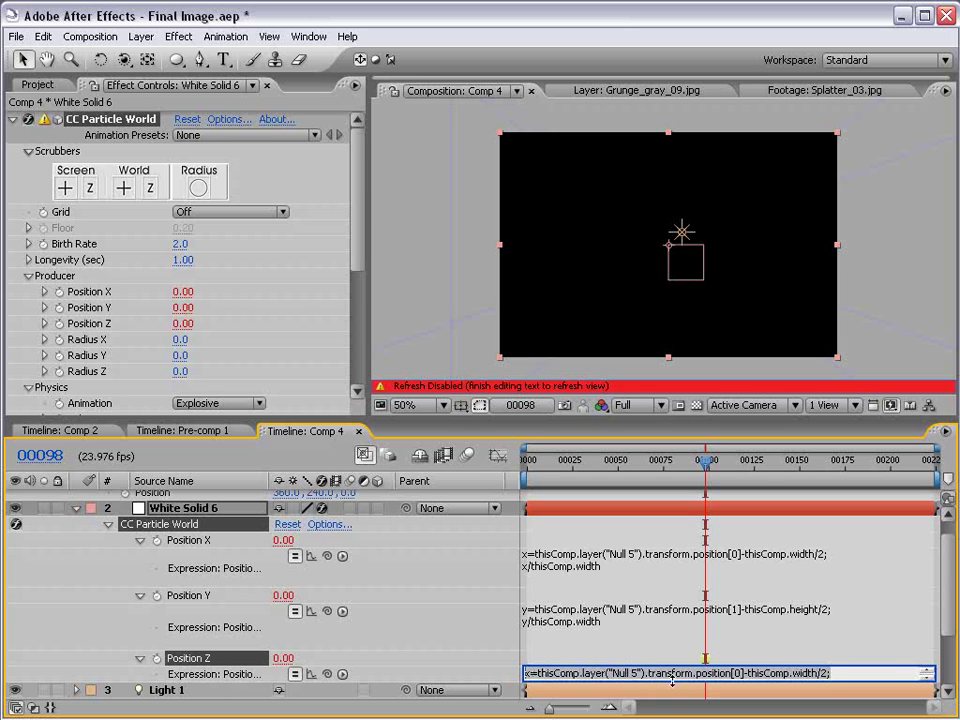
left_click_drag(642, 679, 667, 700)
key("KP_Enter")
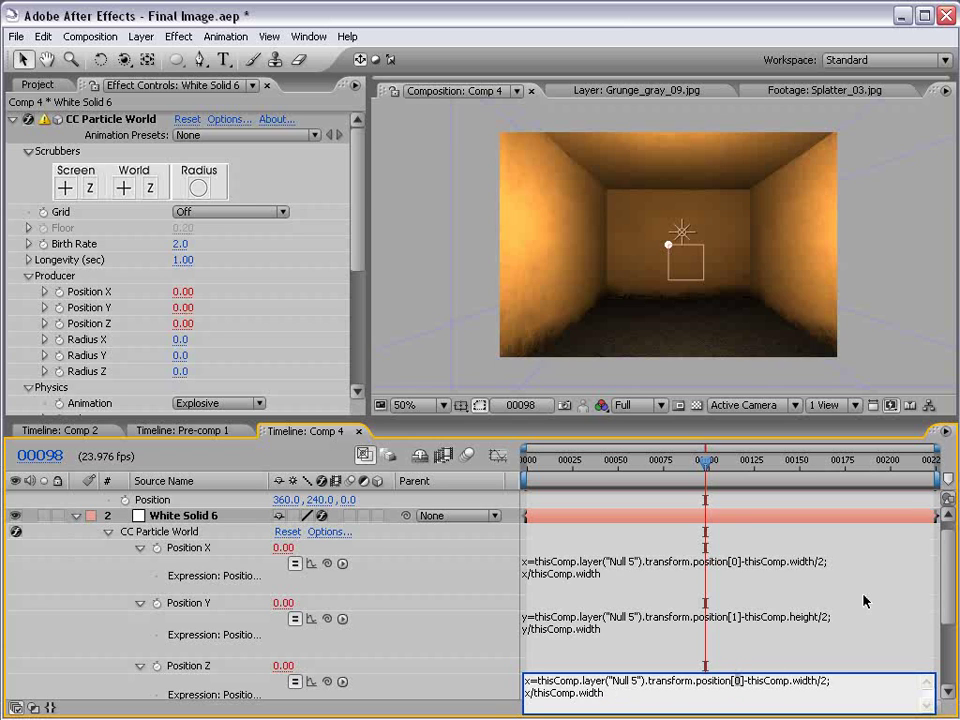
type("2")
left_click_drag(828, 681, 748, 681)
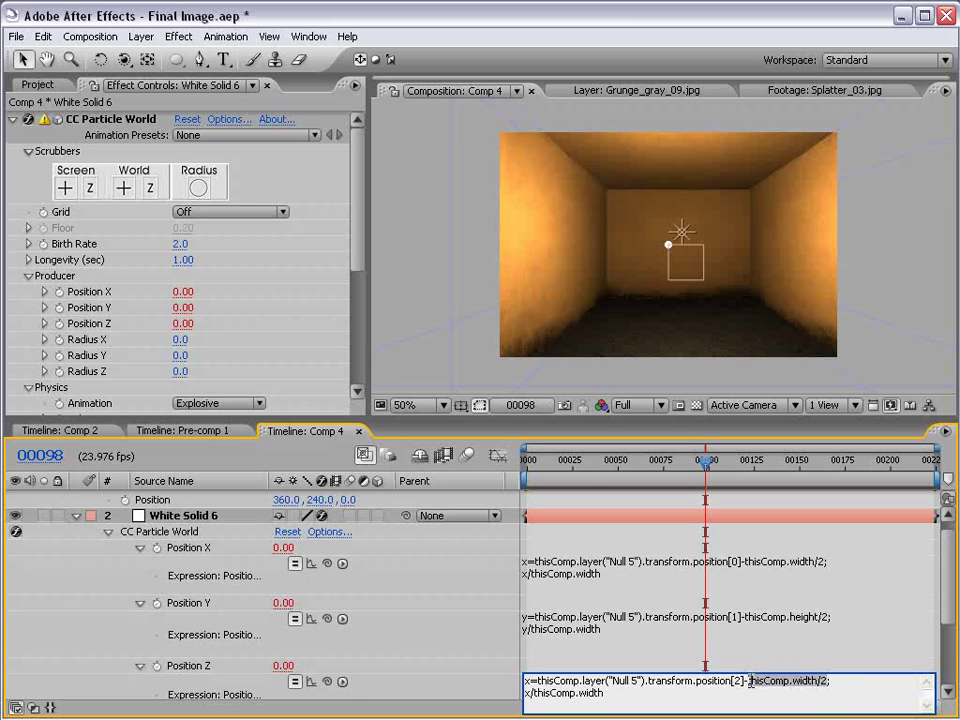
key("BackSpace")
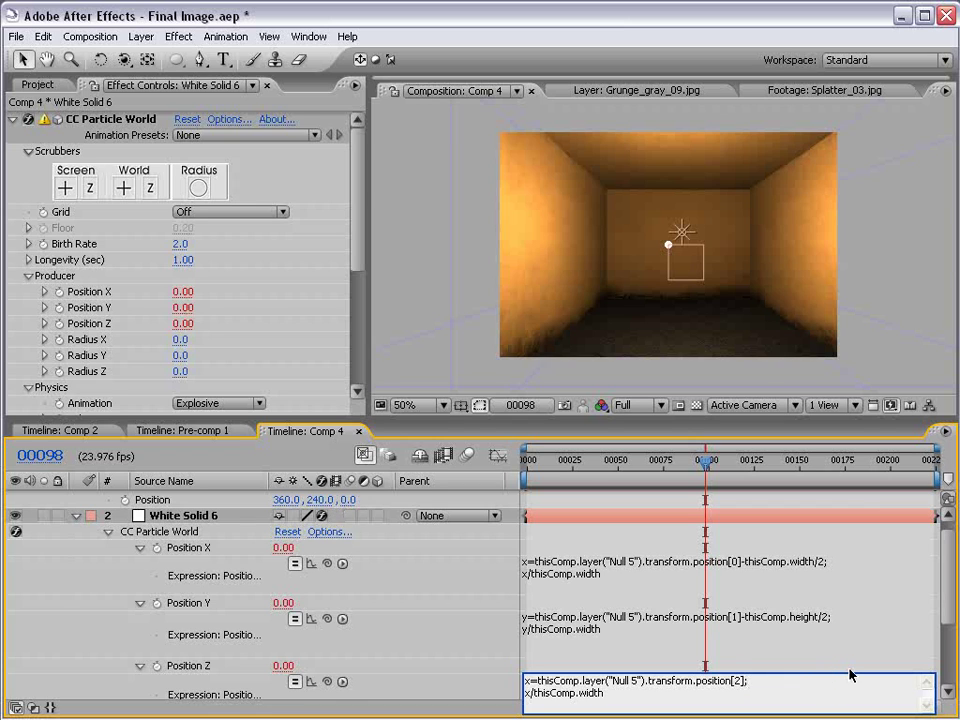
Rename the expression variable to z on both lines, giving z/thisComp.width.
left_click(532, 690)
type(";")
key("BackSpace")
type("Z")
key("Down")
key("Up")
key("BackSpace")
type("z")
key("Down")
key("BackSpace")
type("z")
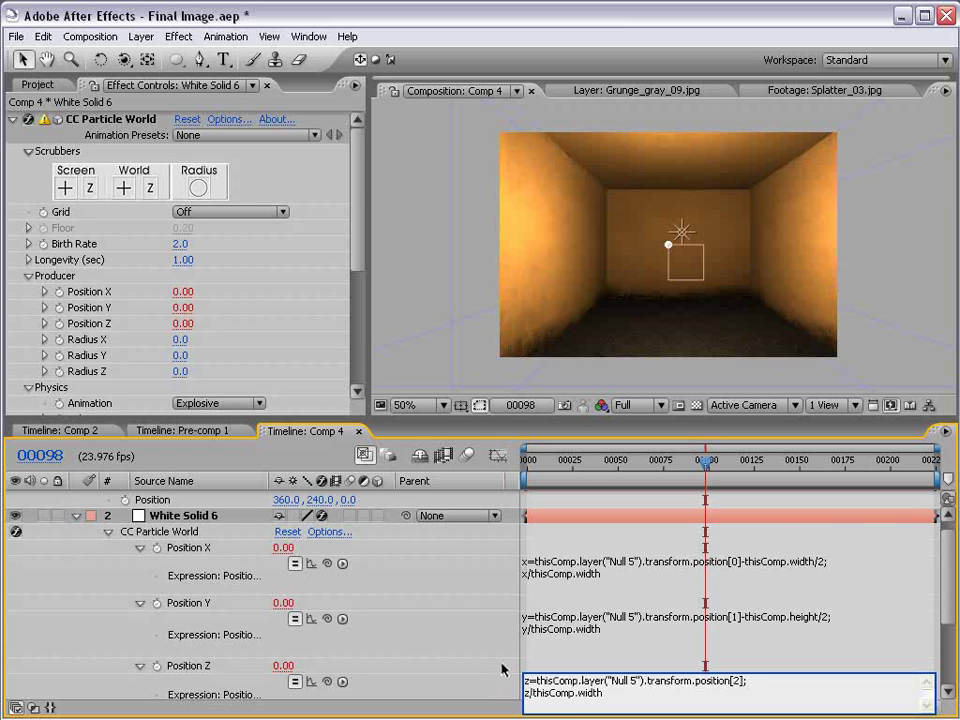
key("End")
key("shift+Home")
key("End")
left_click_drag(603, 692, 535, 692)
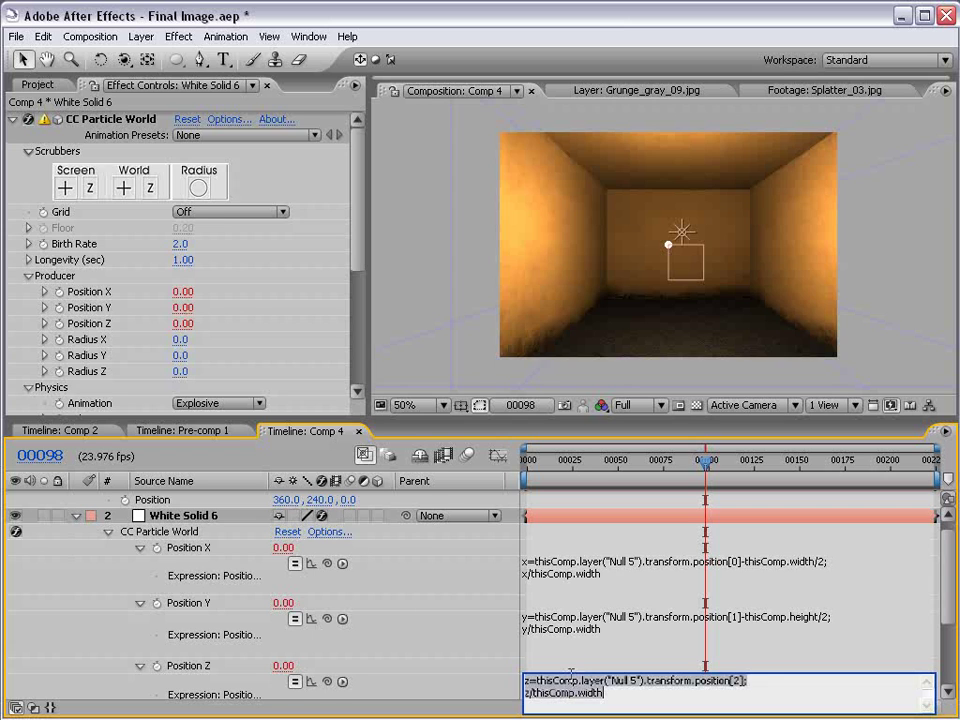
Commit the Position Z expression and select Null 5 in the Composition panel.
left_click(555, 617)
left_click(548, 596)
left_click(540, 637)
left_click(545, 670)
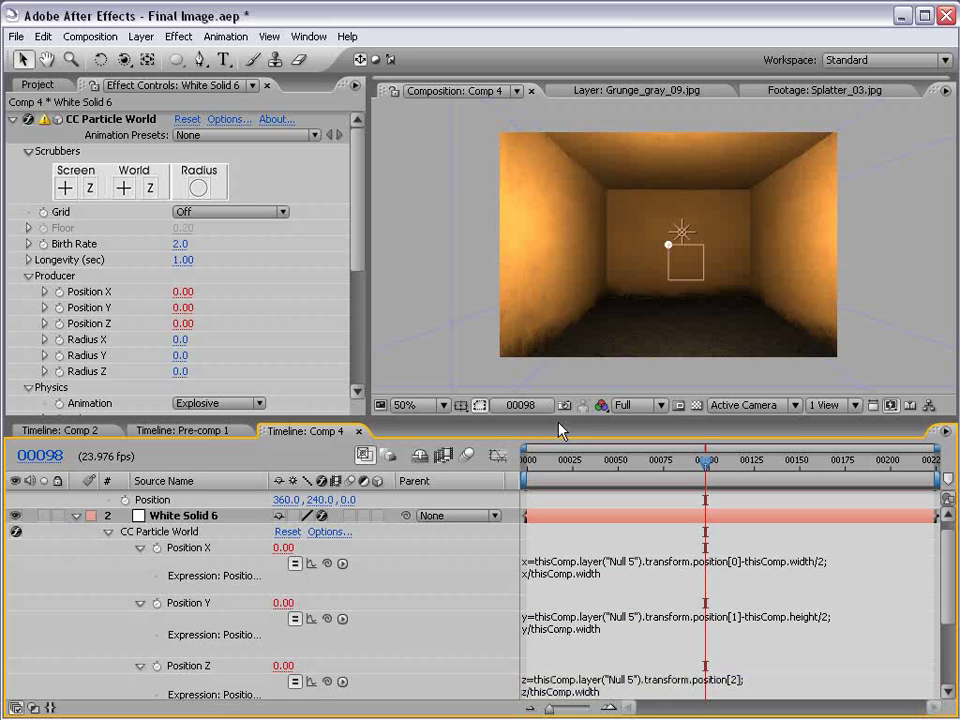
left_click(682, 262)
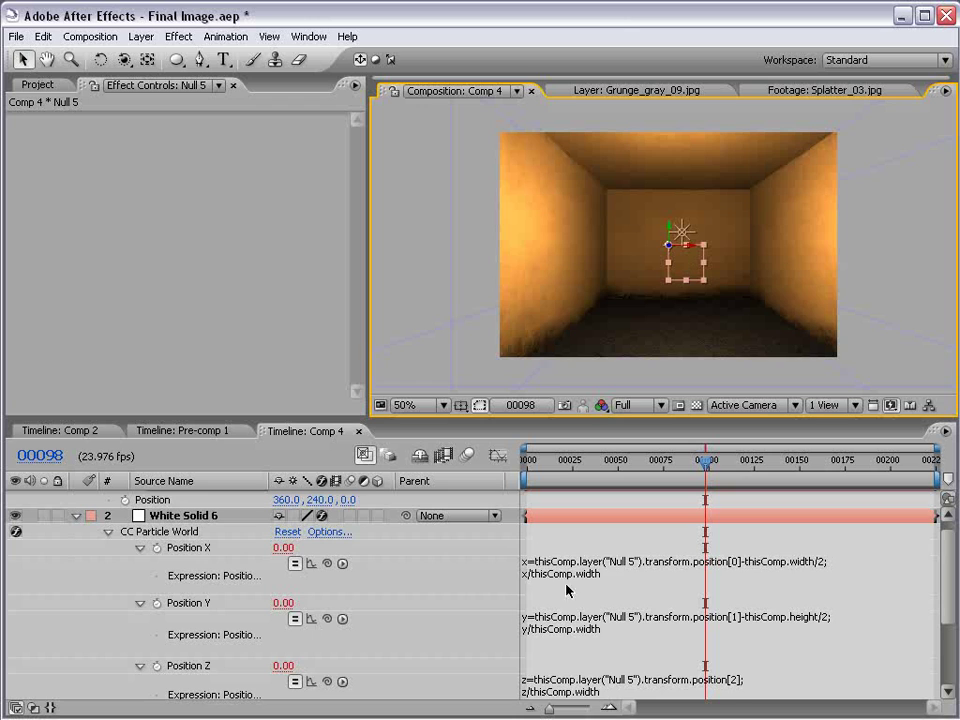
Move Null 5 toward the right wall of the room.
scroll(560, 540, "up", 1)
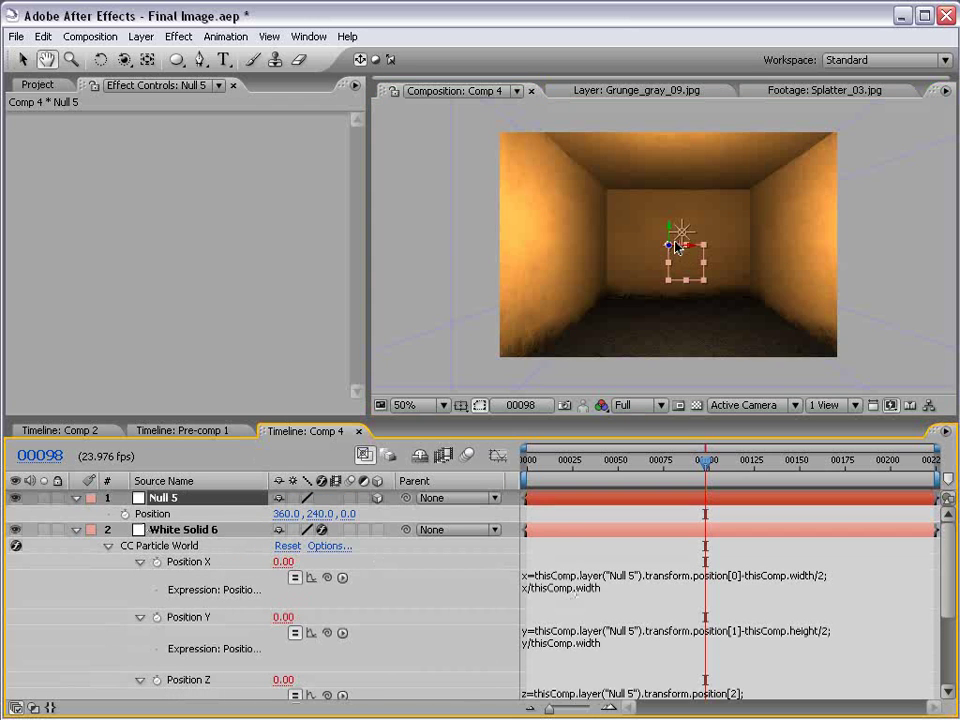
key("v")
mouse_move(700, 252)
left_mouse_down()
mouse_move(752, 257)
mouse_move(912, 330)
mouse_move(900, 317)
left_mouse_up()
left_click(581, 499)
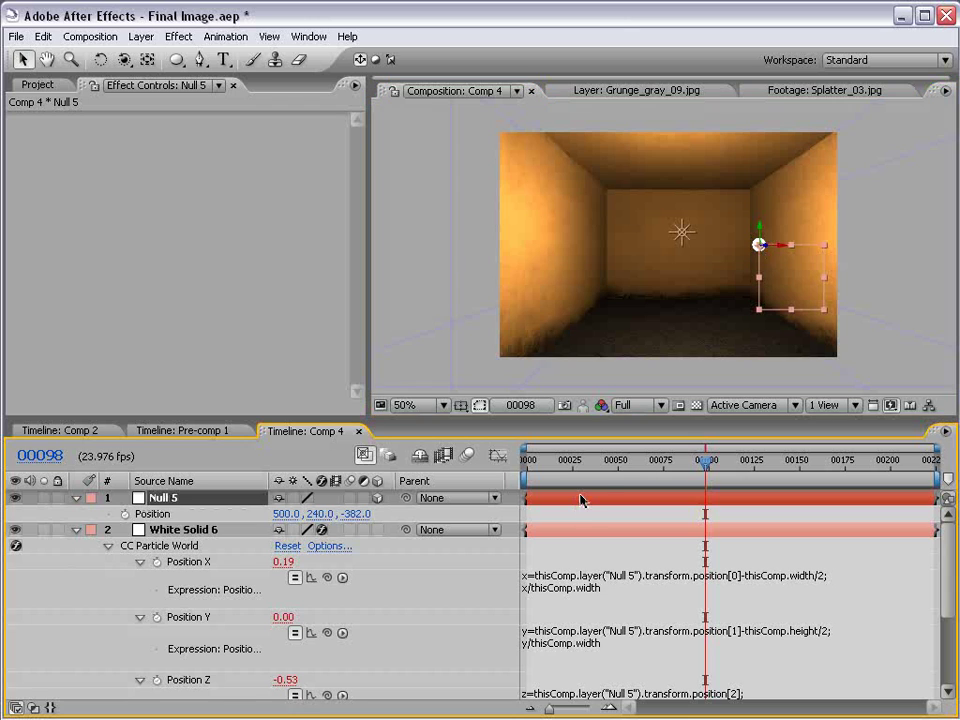
Give Null 5's Position a wiggle(3,50) expression and scrub to check the motion.
left_click(125, 514, "alt")
type("wiggle(3,50")
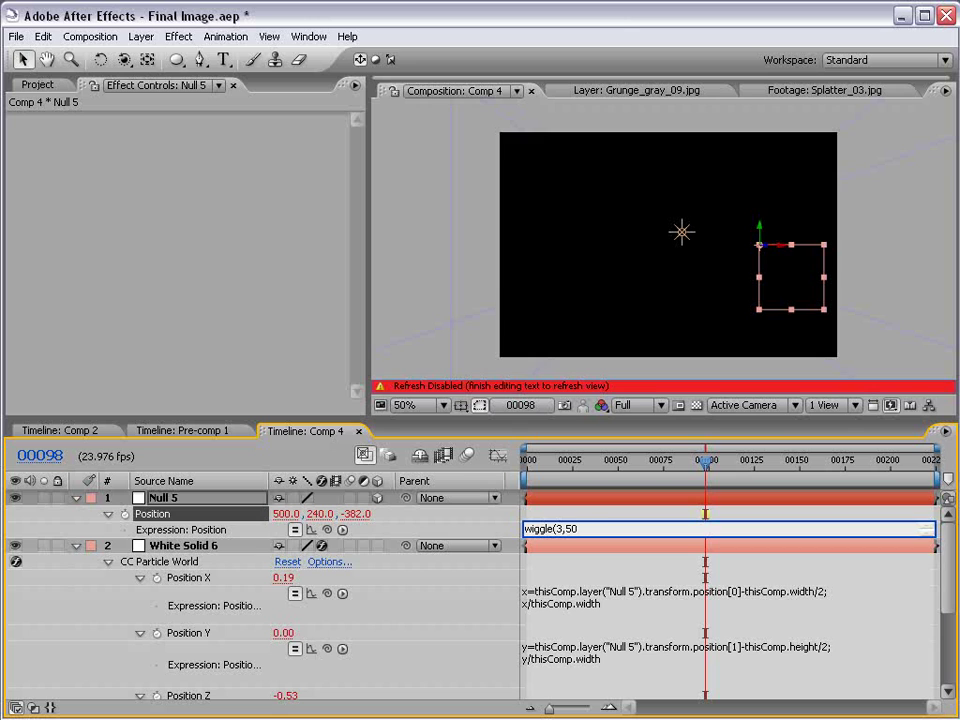
left_click(569, 517)
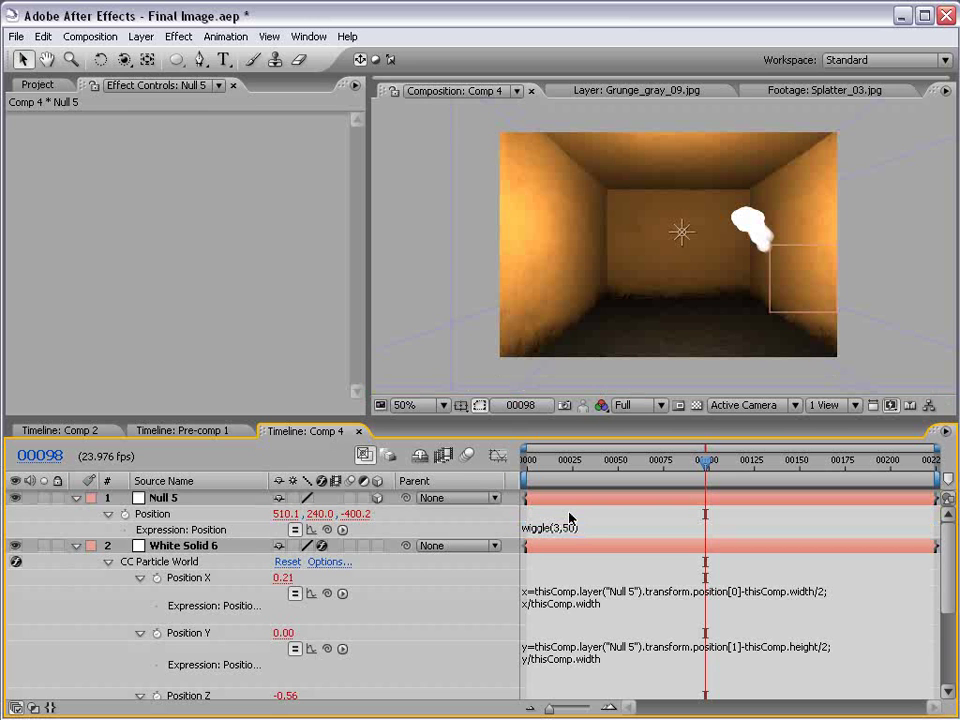
mouse_move(574, 460)
left_mouse_down()
mouse_move(797, 460)
mouse_move(593, 466)
left_mouse_up()
Raise the wiggle amplitude to 100 and RAM-preview the particle animation.
left_click(568, 528)
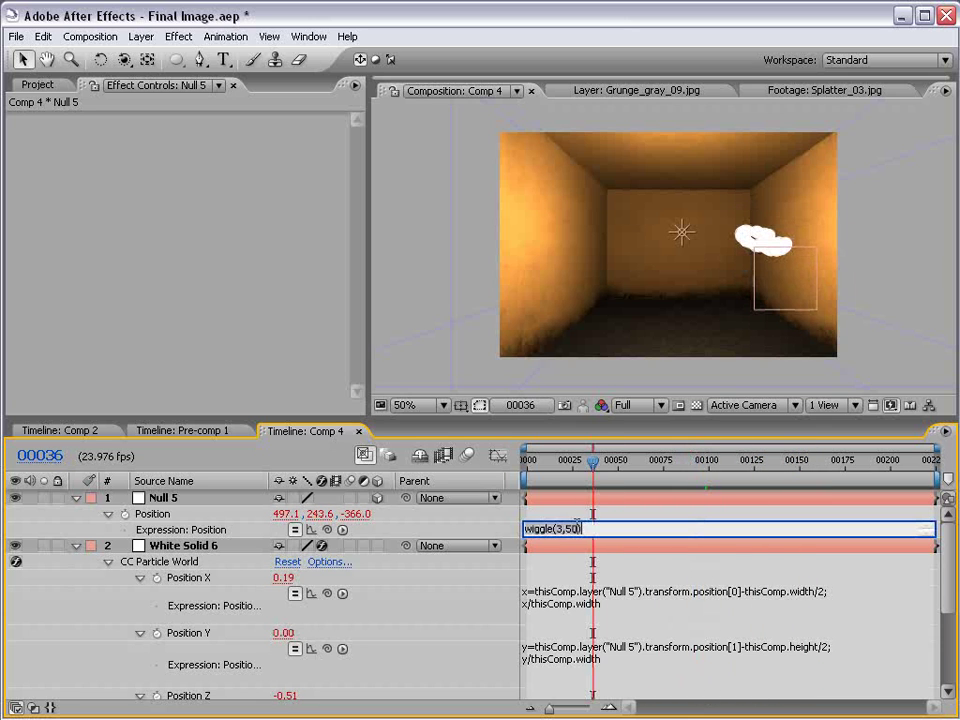
double_click(572, 528)
type("100")
left_click(621, 514)
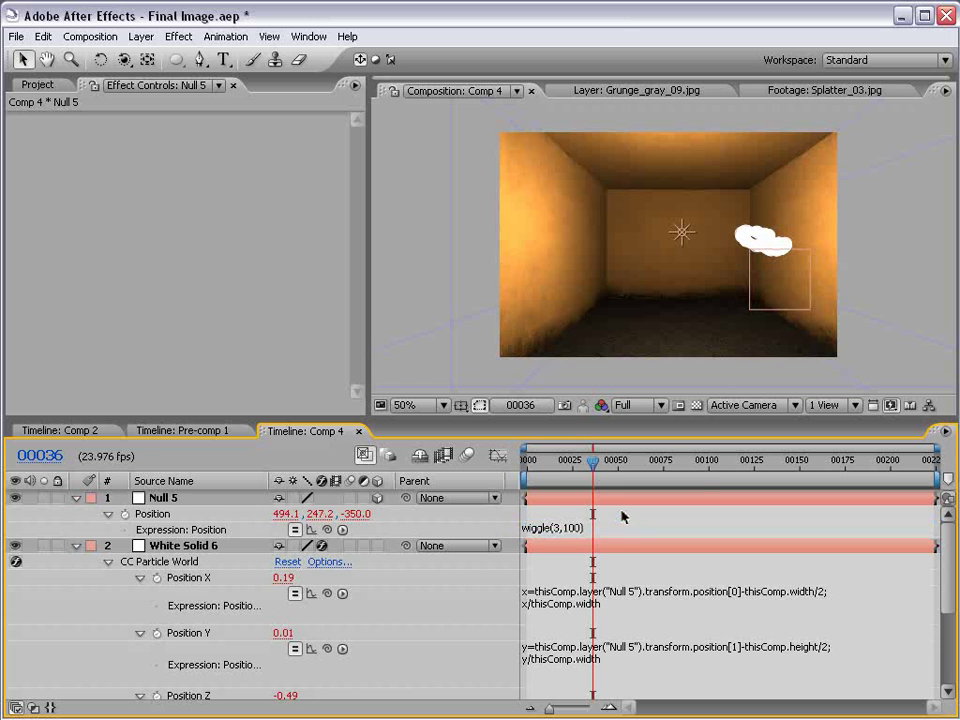
key("KP_0")
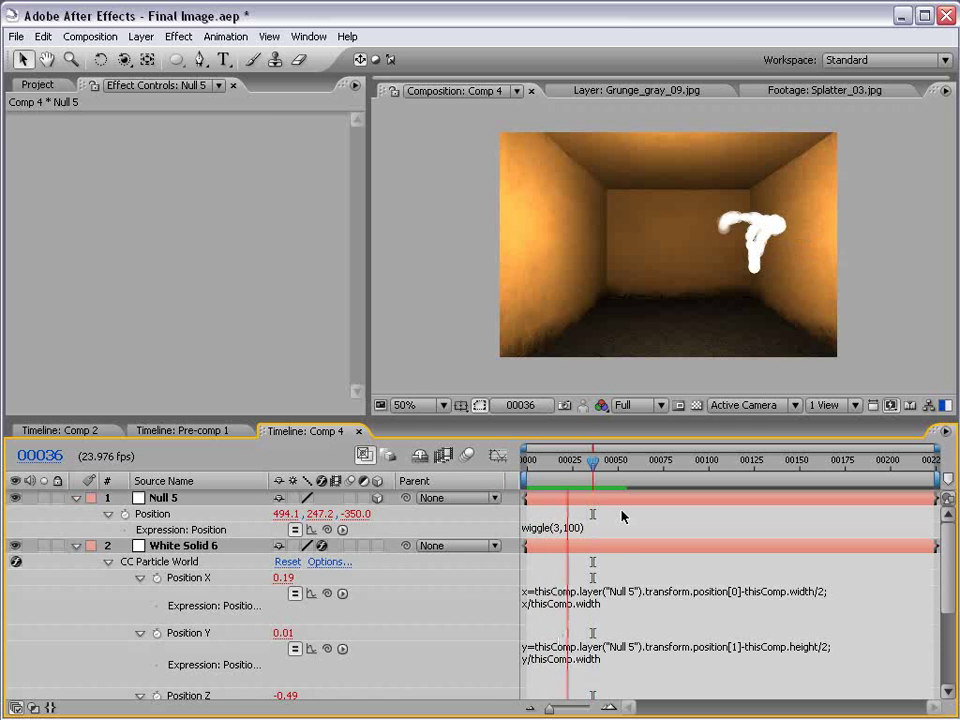
mouse_move(593, 461)
left_mouse_down()
mouse_move(521, 478)
mouse_move(593, 465)
left_mouse_up()
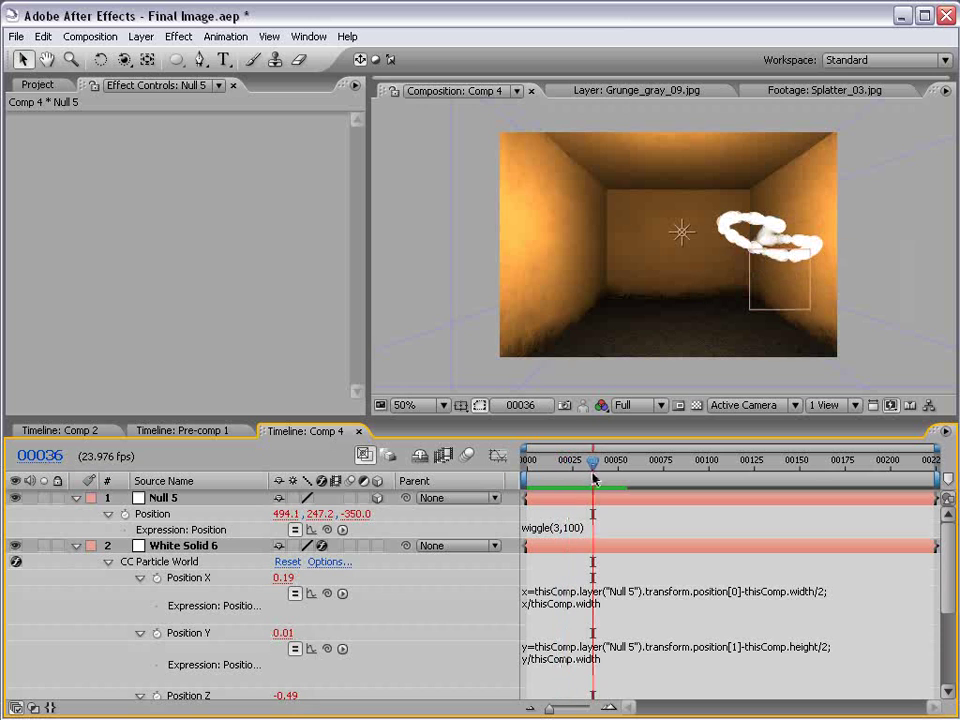
Select White Solid 6 and scrub its CC Particle World Birth Size down to 0.090.
left_click(76, 497)
left_click(145, 513, "shift")
left_click(129, 514)
left_click(76, 513)
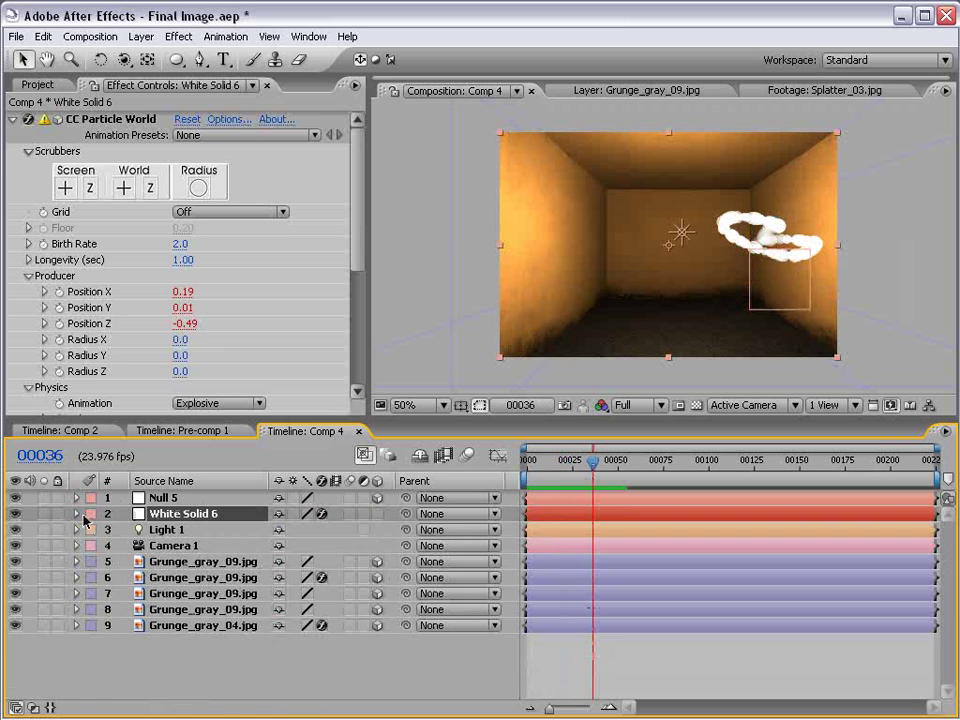
scroll(303, 271, "down", 2)
scroll(330, 250, "down", 3)
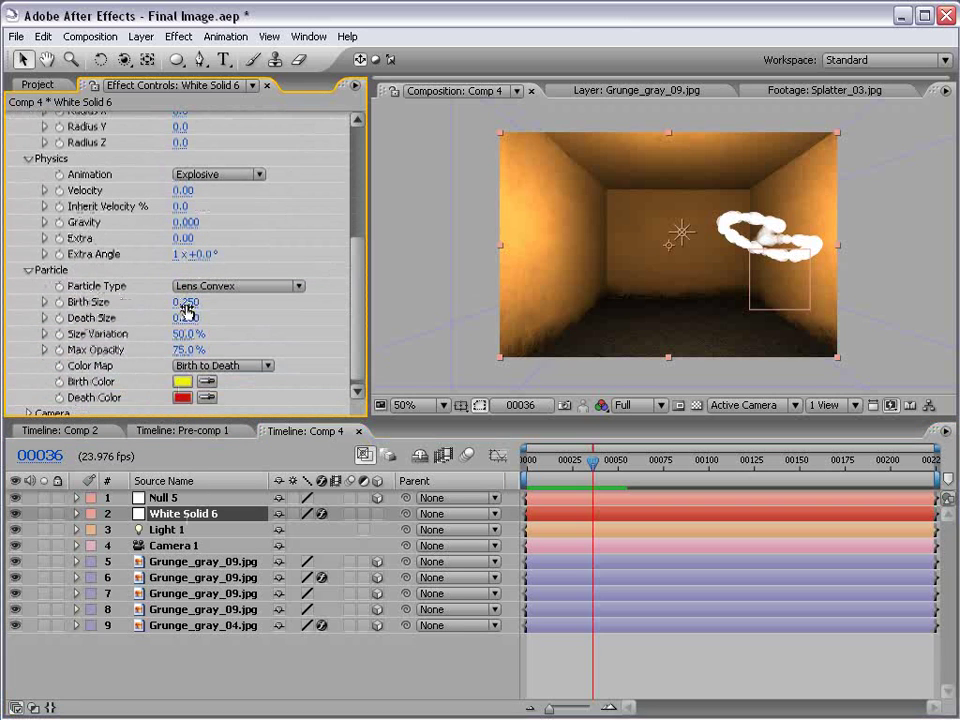
mouse_move(185, 310)
left_mouse_down()
mouse_move(157, 305)
mouse_move(143, 319)
mouse_move(187, 302)
left_mouse_up()
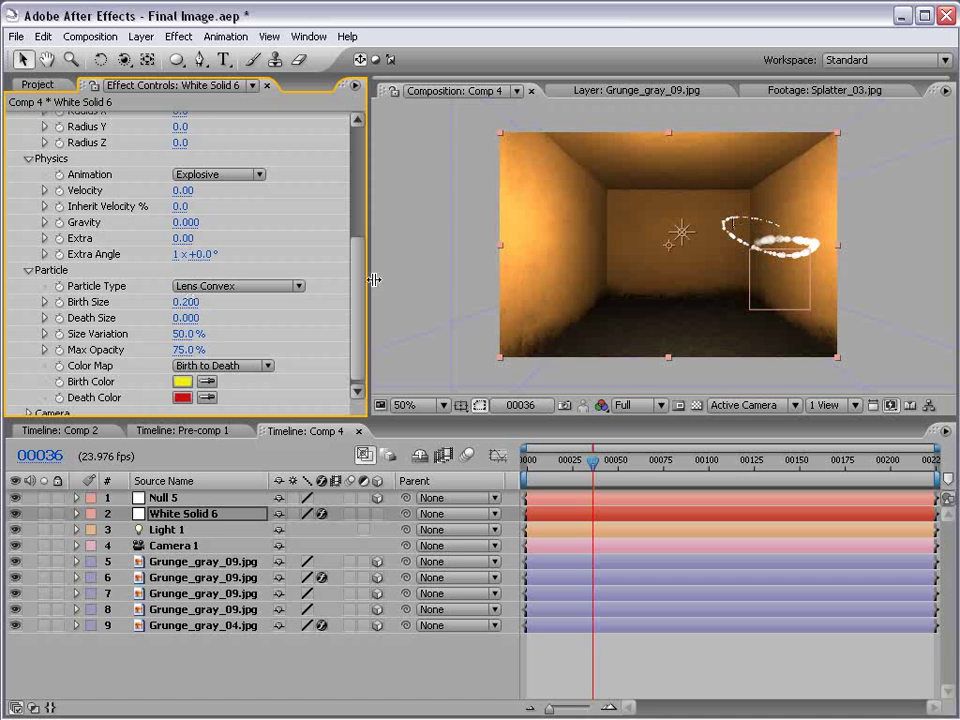
Set the particle Birth Rate to exactly 75.
scroll(354, 242, "up", 3)
scroll(354, 242, "up", 3)
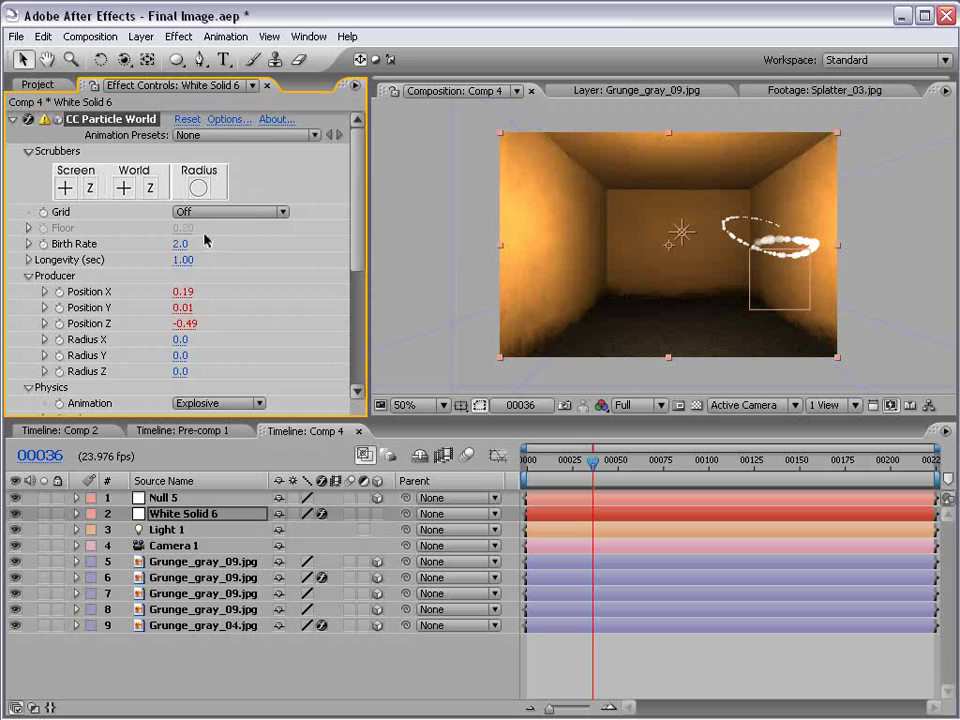
mouse_move(181, 243)
left_mouse_down()
mouse_move(573, 196)
mouse_move(443, 205)
left_mouse_up()
left_click(185, 243)
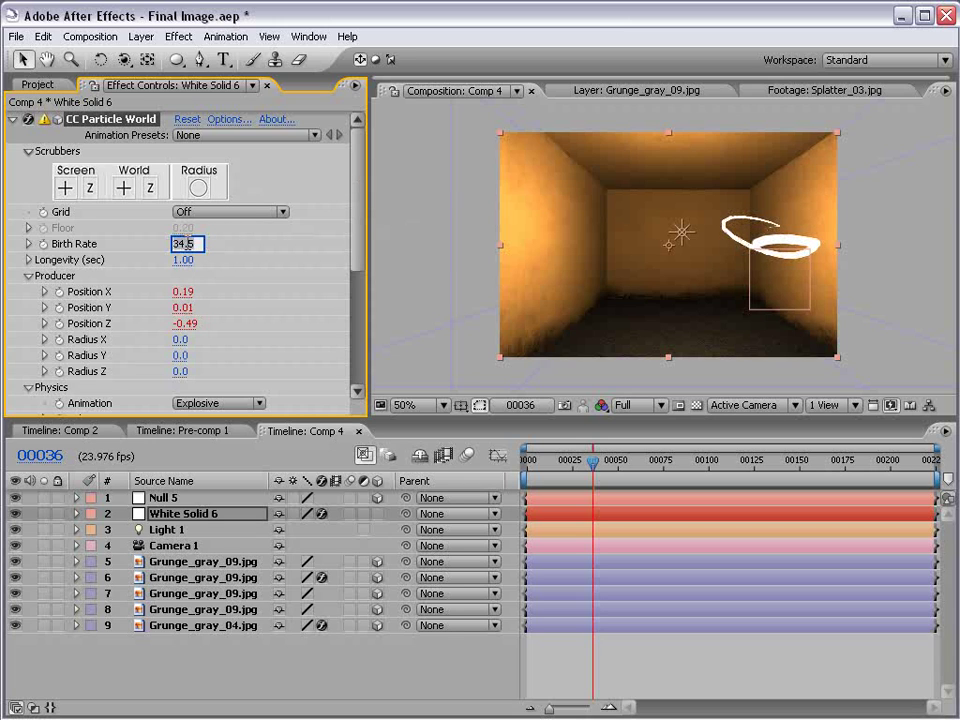
type("75")
key("Return")
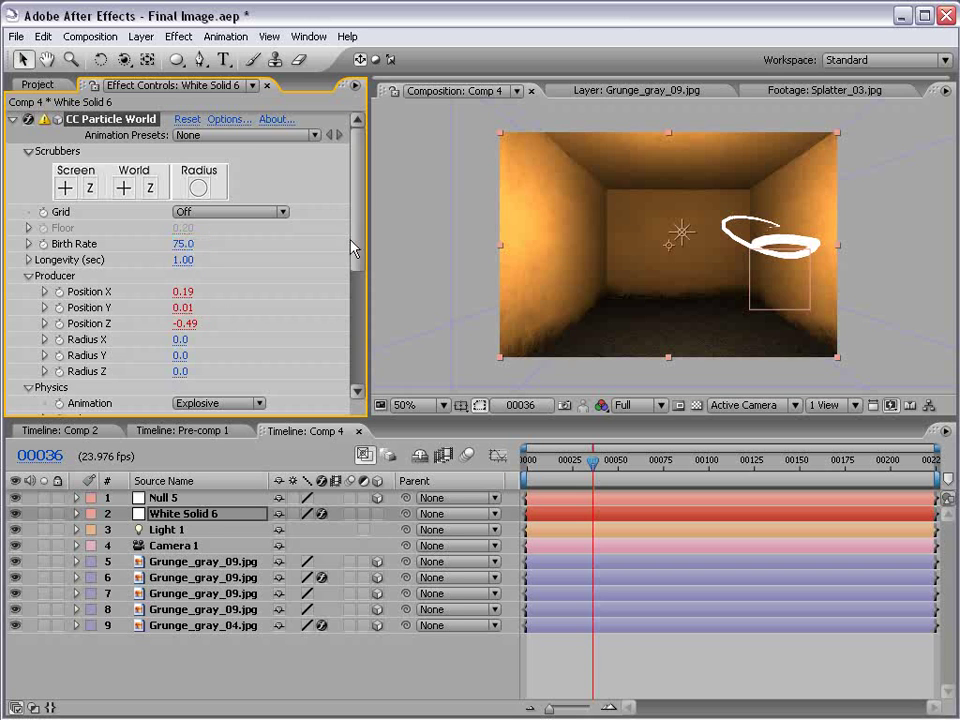
Start the work area at the current frame, then inspect the streak around frame 68.
scroll(357, 247, "down", 10)
scroll(343, 343, "down", 1)
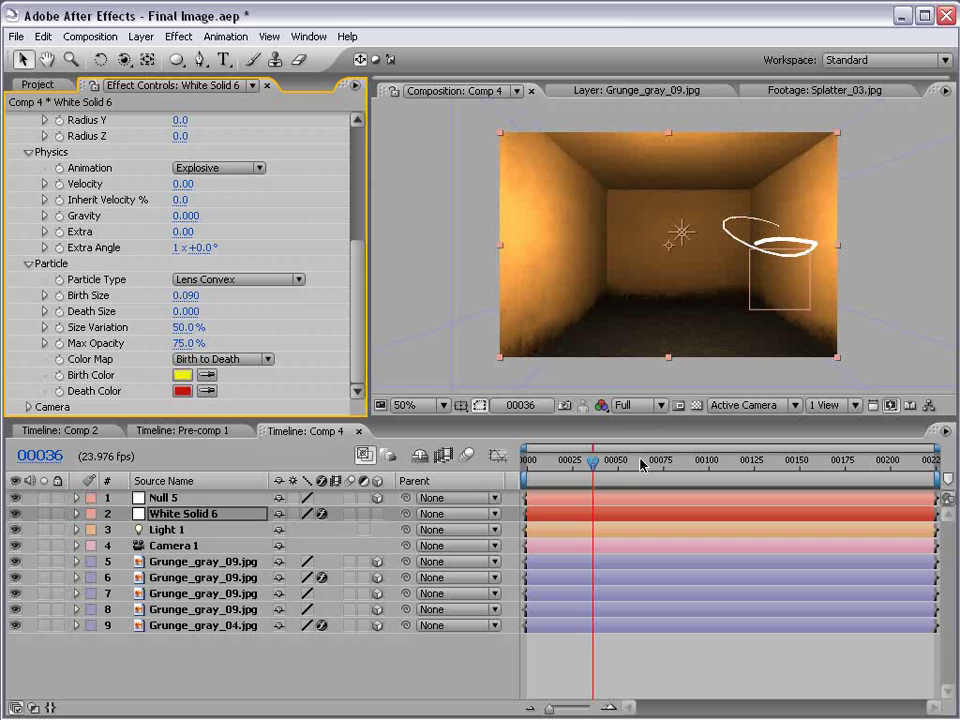
key("n")
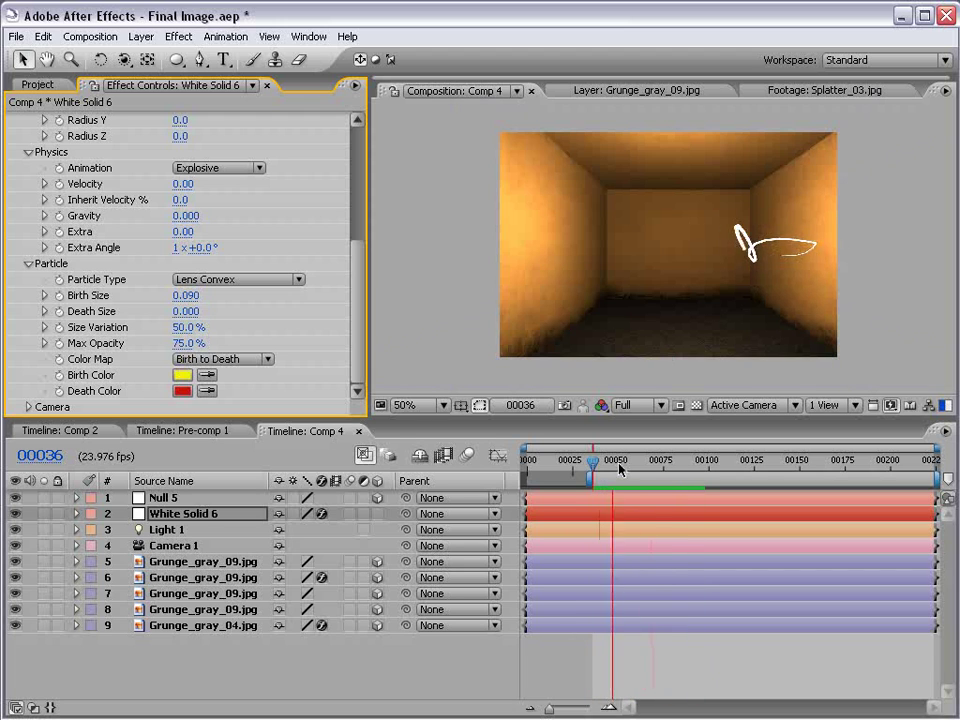
left_click_drag(619, 466, 651, 621)
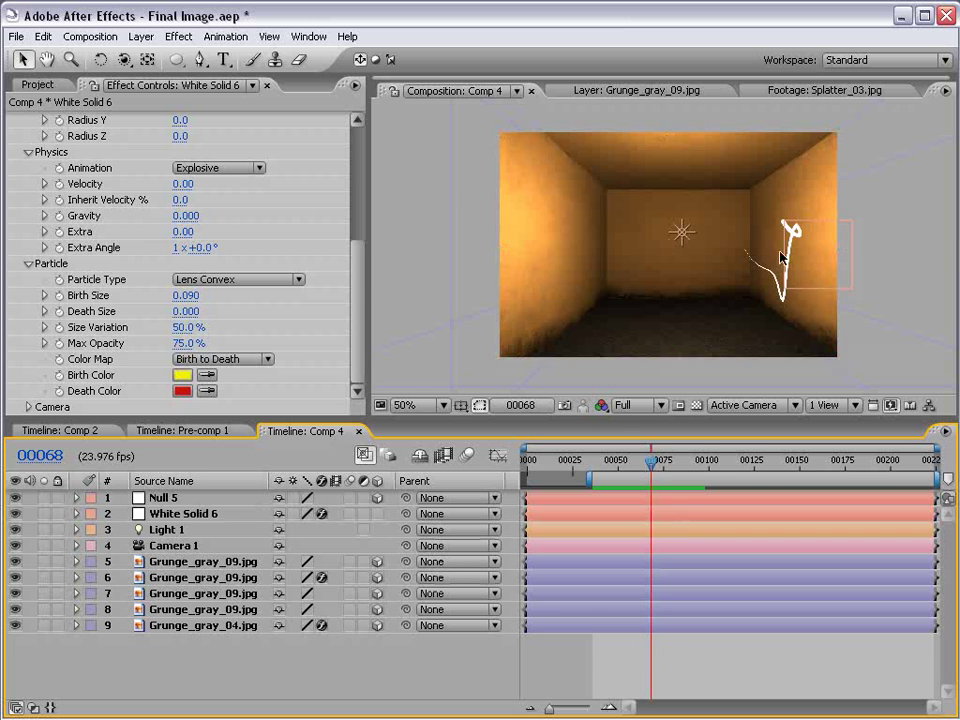
scroll(790, 255, "up", 2)
mouse_move(827, 293)
left_mouse_down()
mouse_move(609, 259)
mouse_move(614, 273)
left_mouse_up()
Apply the Fade Out Round opacity map preset in CC Particle World's options.
scroll(609, 259, "down", 2)
left_click_drag(363, 298, 355, 197)
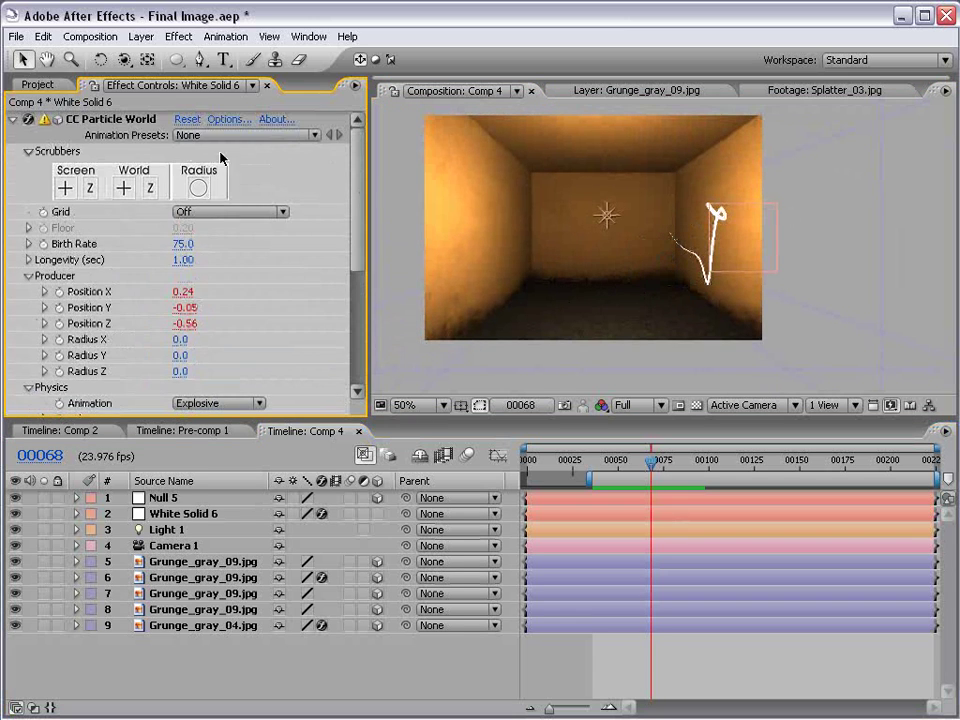
left_click(230, 120)
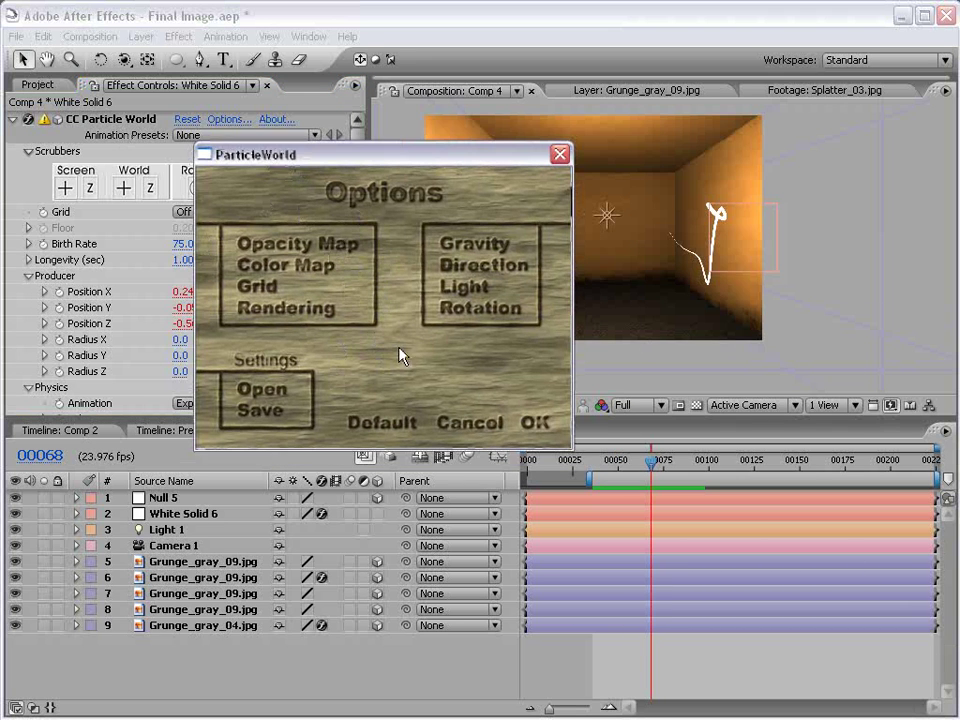
left_click(268, 248)
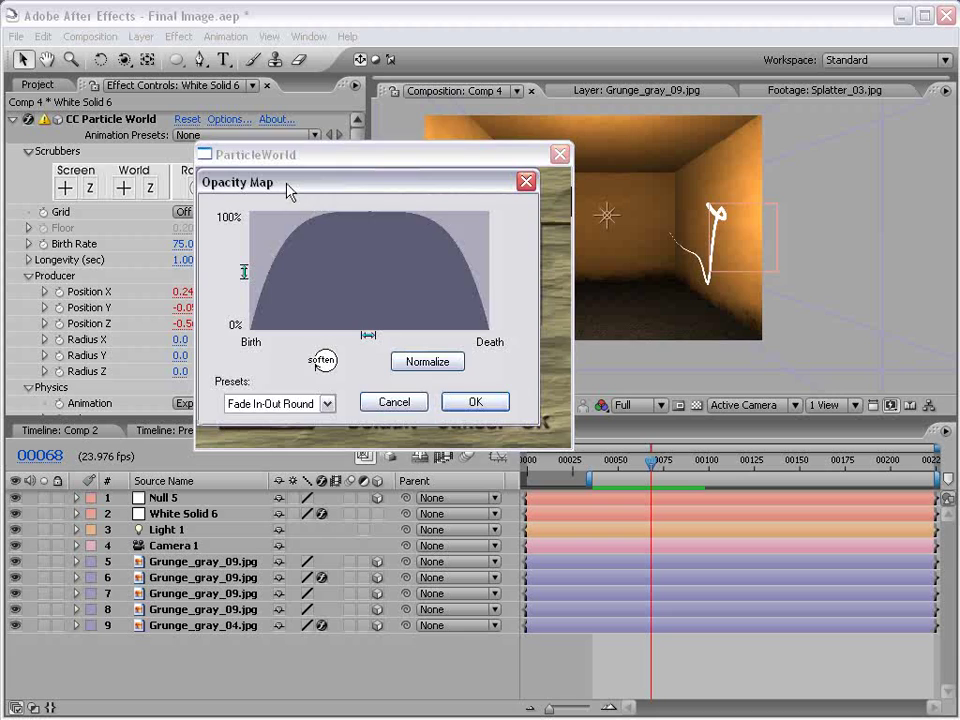
left_click_drag(290, 217, 414, 222)
left_click(408, 442)
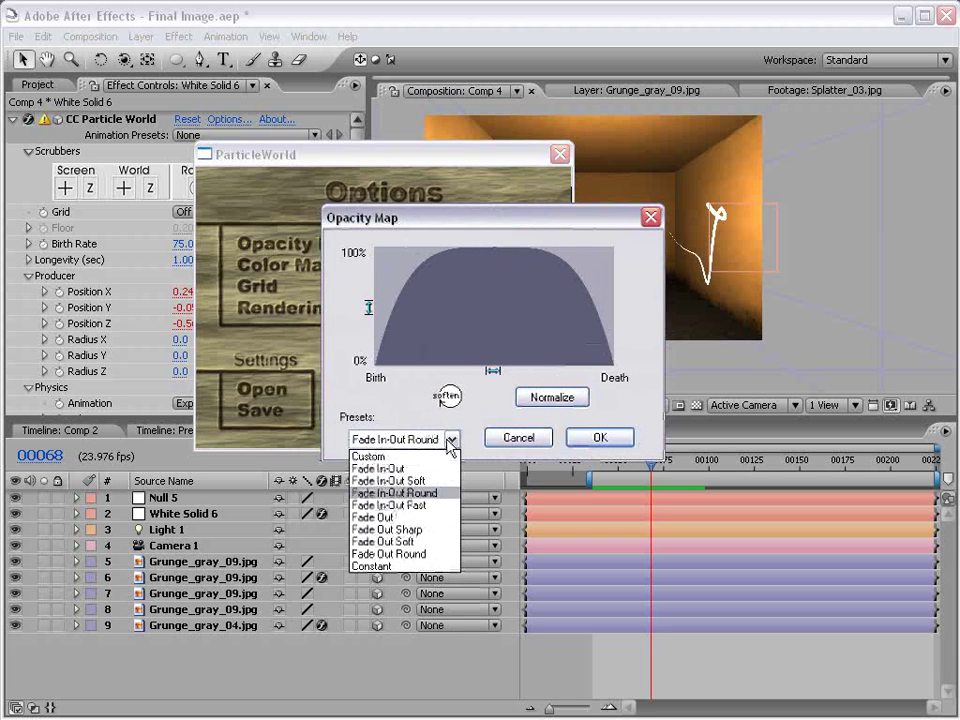
left_click(386, 613)
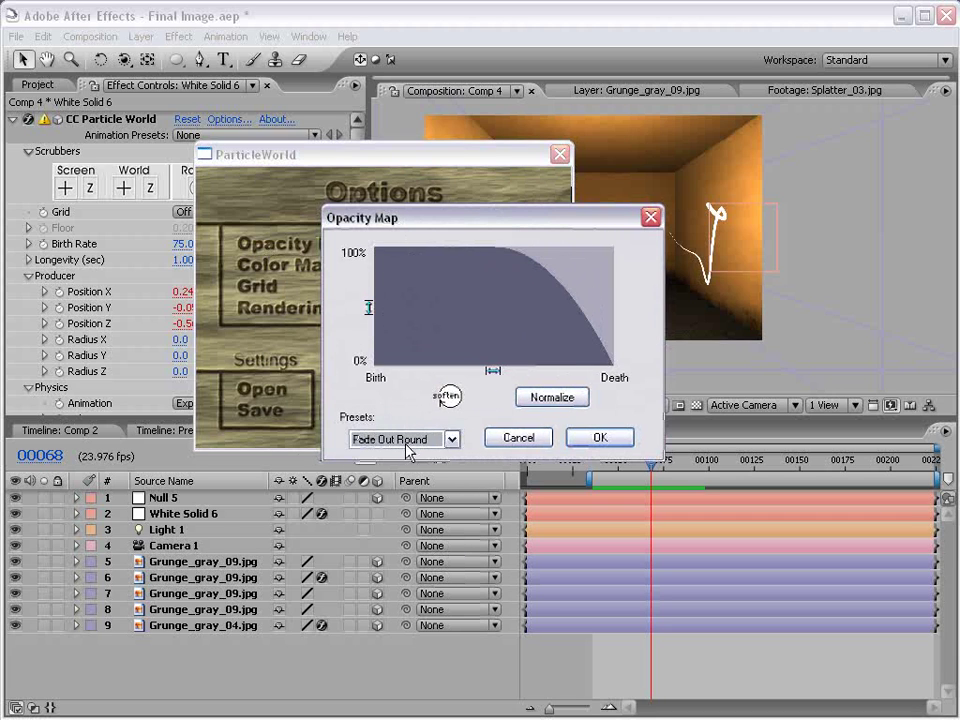
left_click(398, 255)
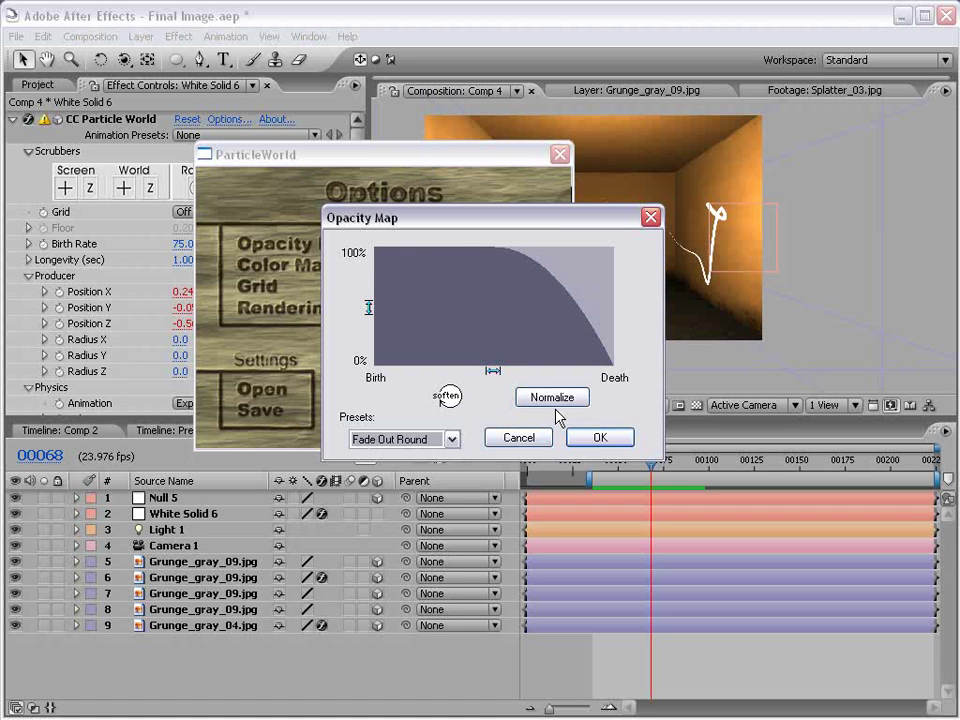
left_click(600, 440)
left_click_drag(432, 172, 415, 216)
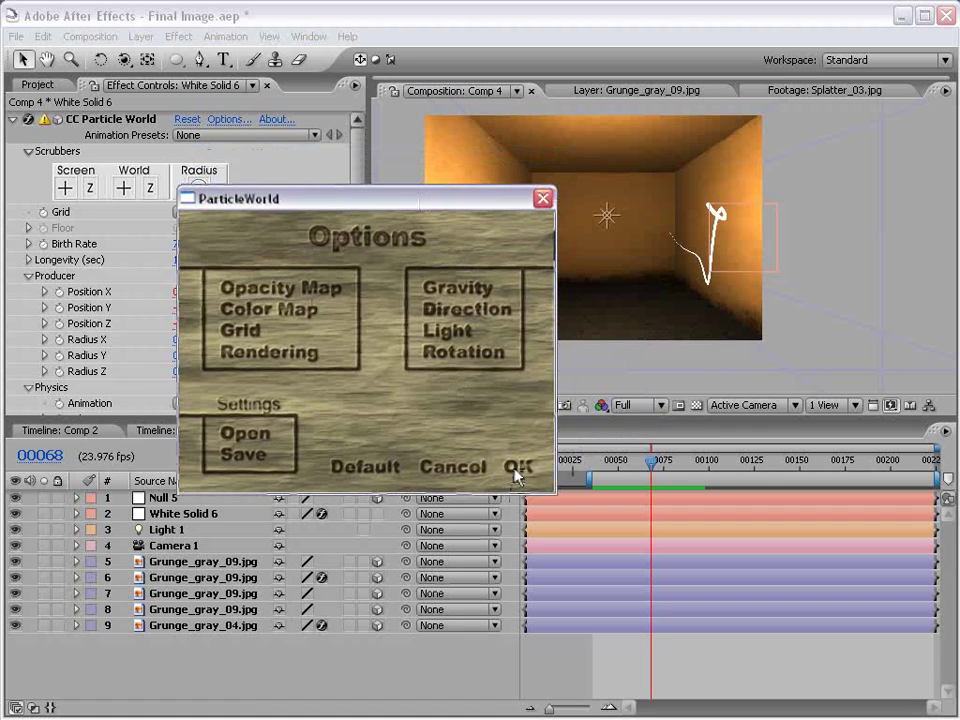
left_click(516, 472)
Advance time to check the fading trail, then show the project's Grungy_Textures files.
scroll(713, 213, "up", 1)
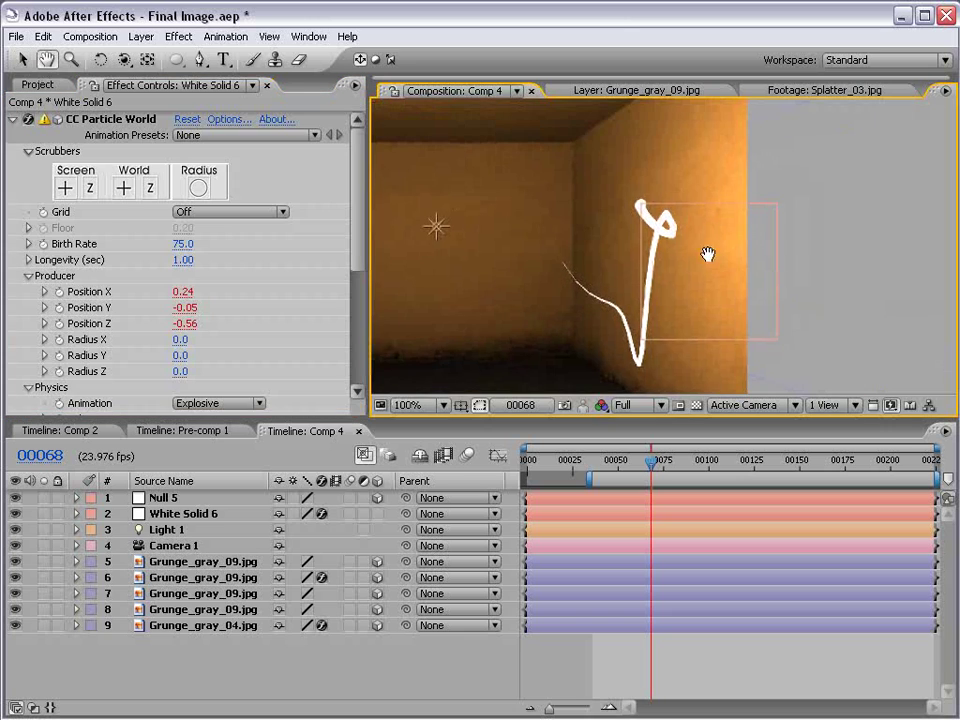
left_click(722, 255)
left_click(304, 683)
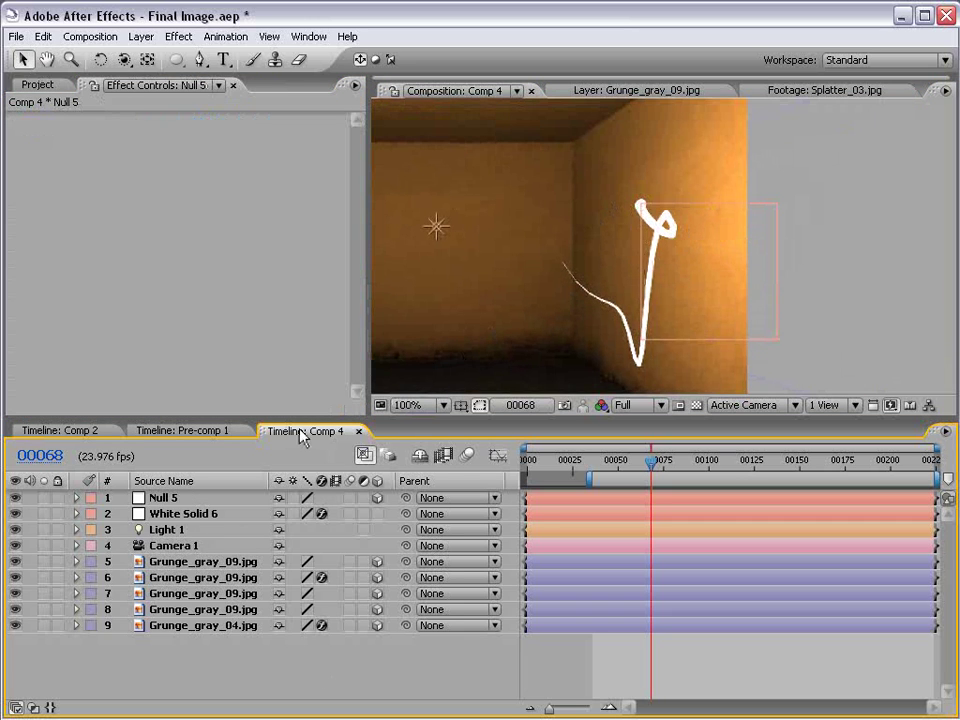
left_click_drag(651, 461, 716, 469)
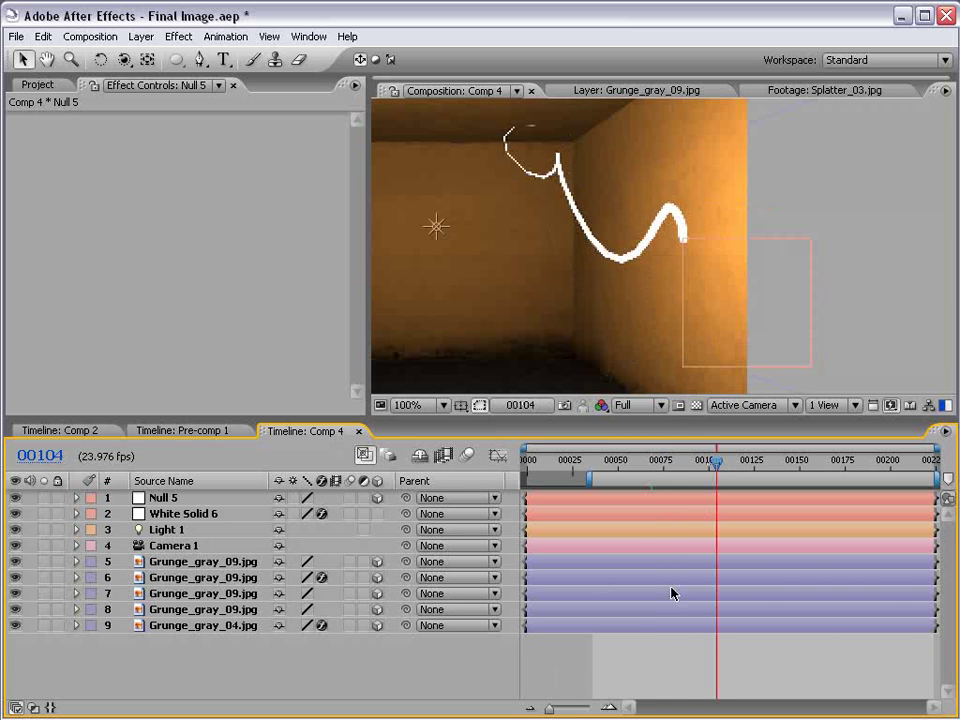
scroll(605, 236, "down", 2)
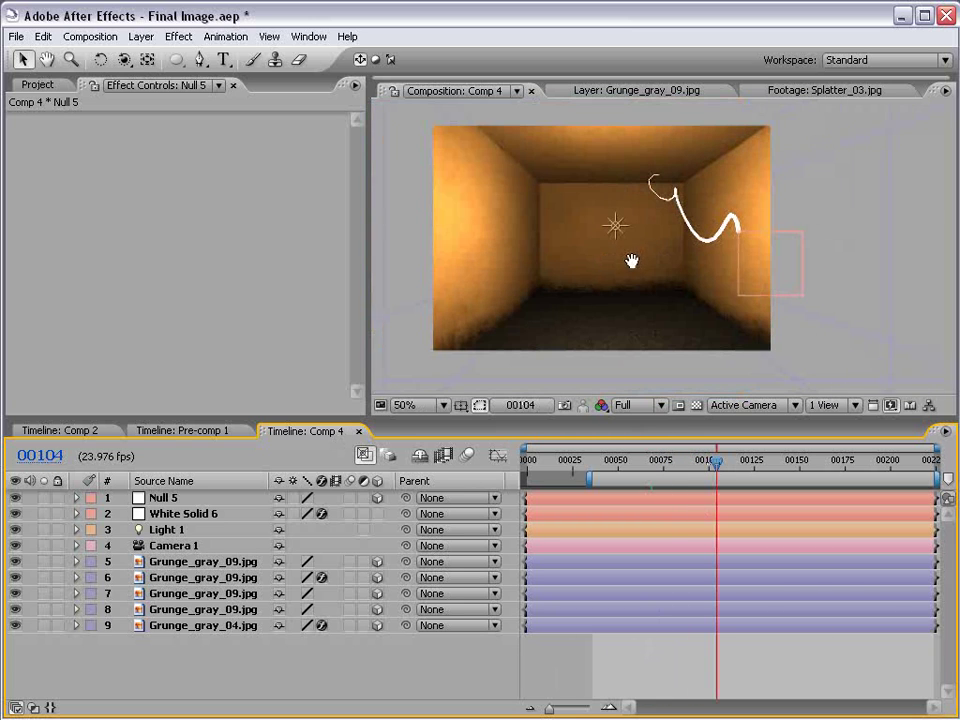
left_click(40, 86)
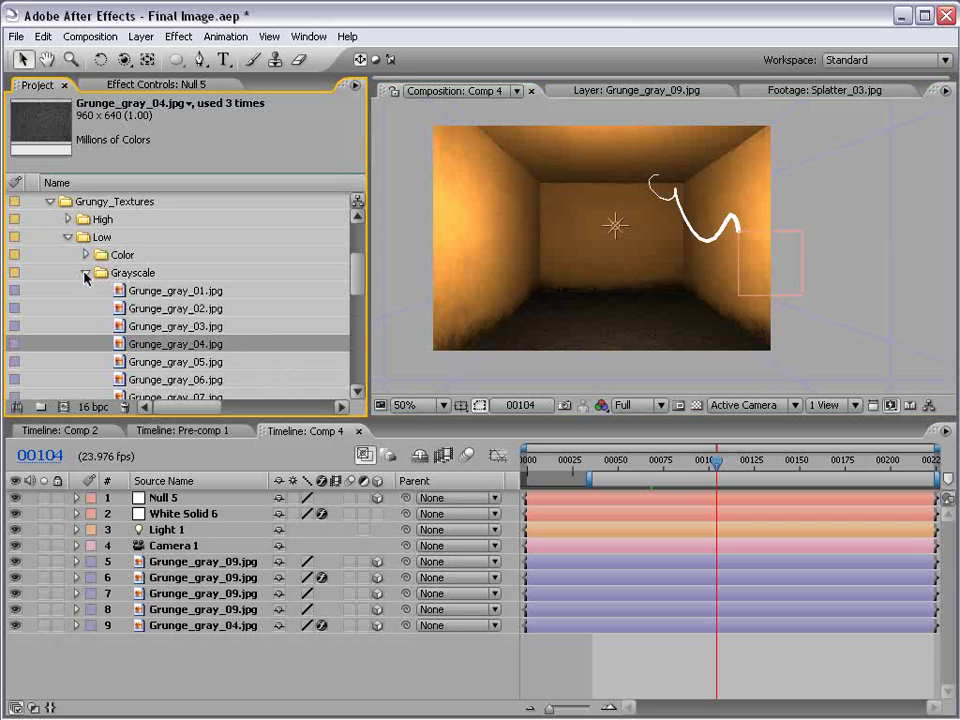
left_click(177, 514)
key("Return")
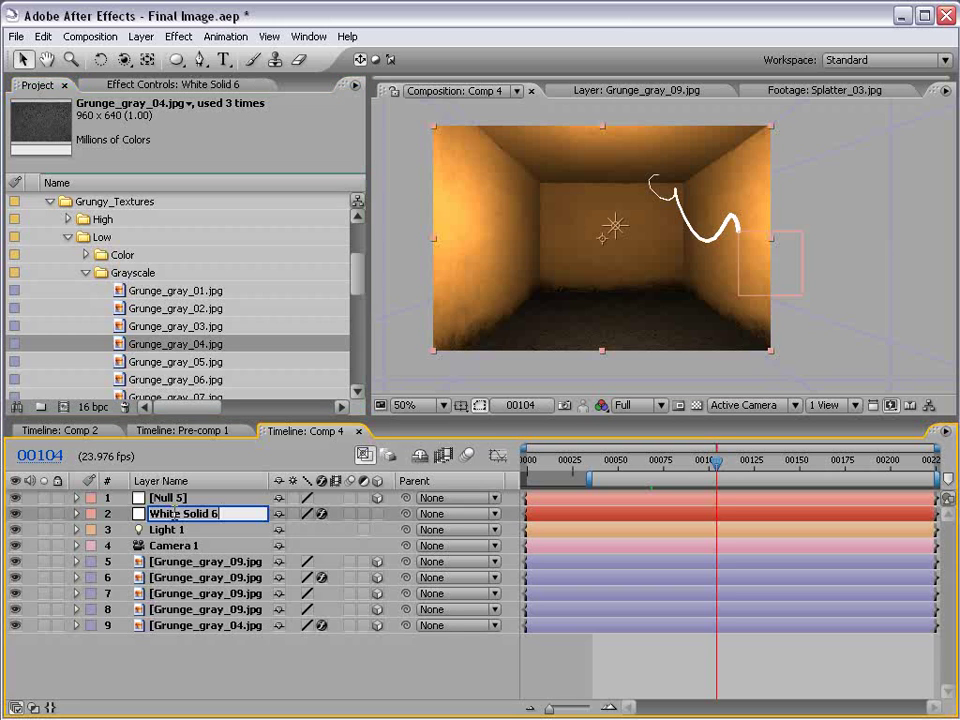
type("Particles")
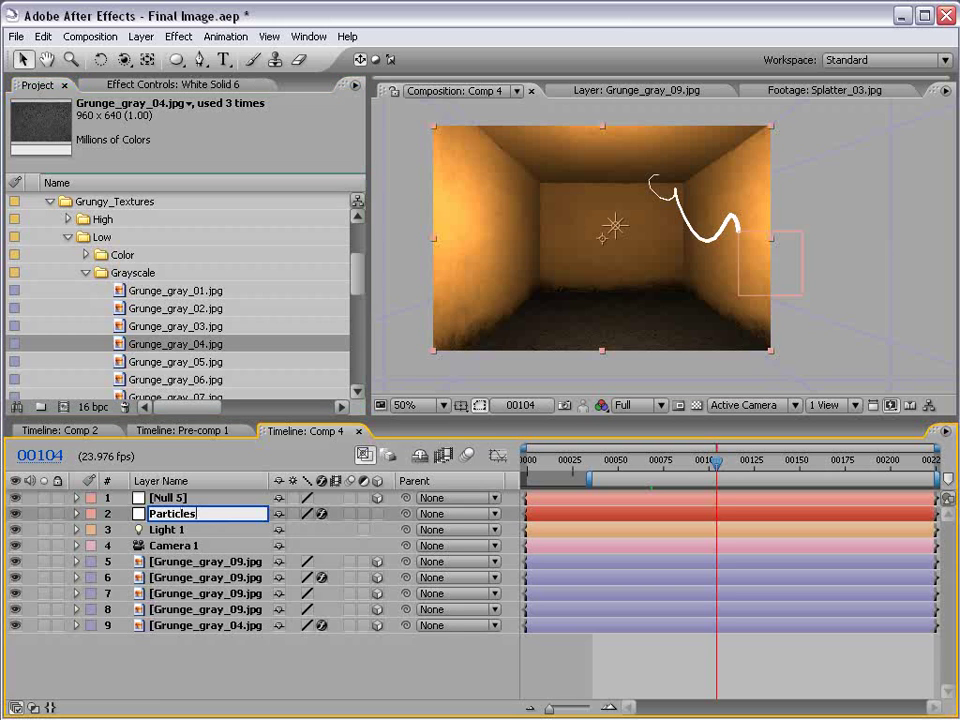
key("Return")
left_click(168, 498)
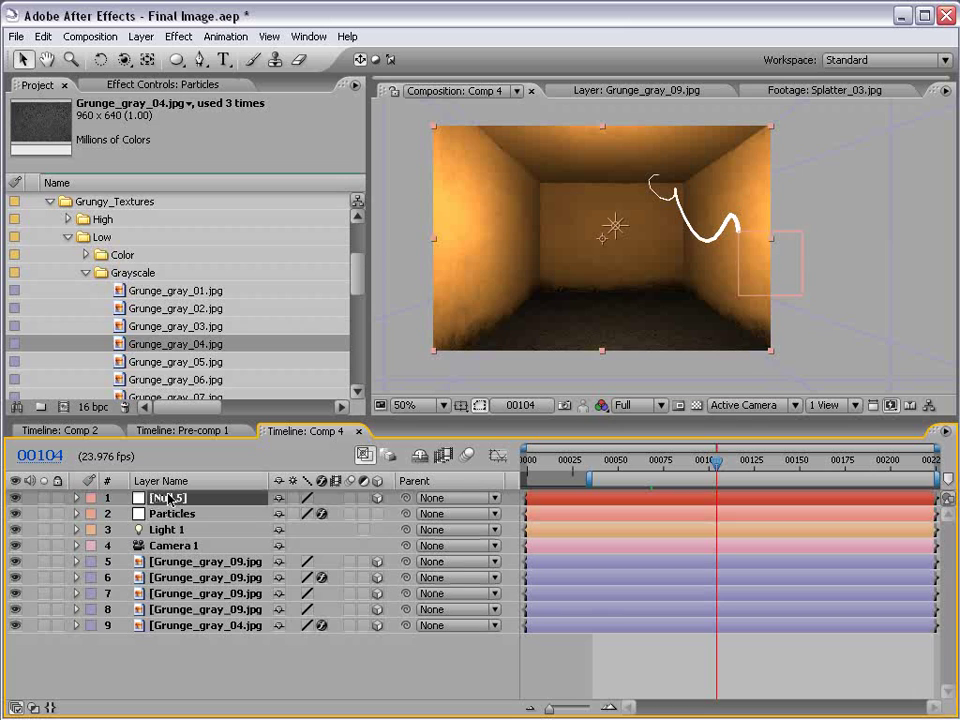
key("Return")
type("POINT")
key("Return")
left_click(531, 343)
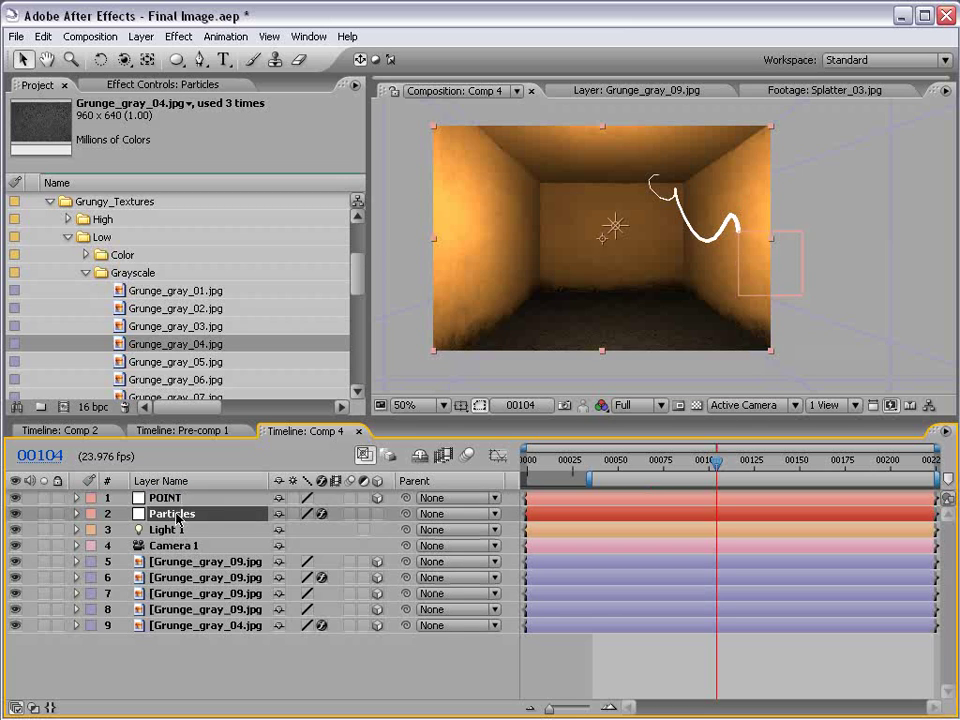
Add a Glow effect to the Particles layer with Color B set to bright orange.
left_click(178, 36)
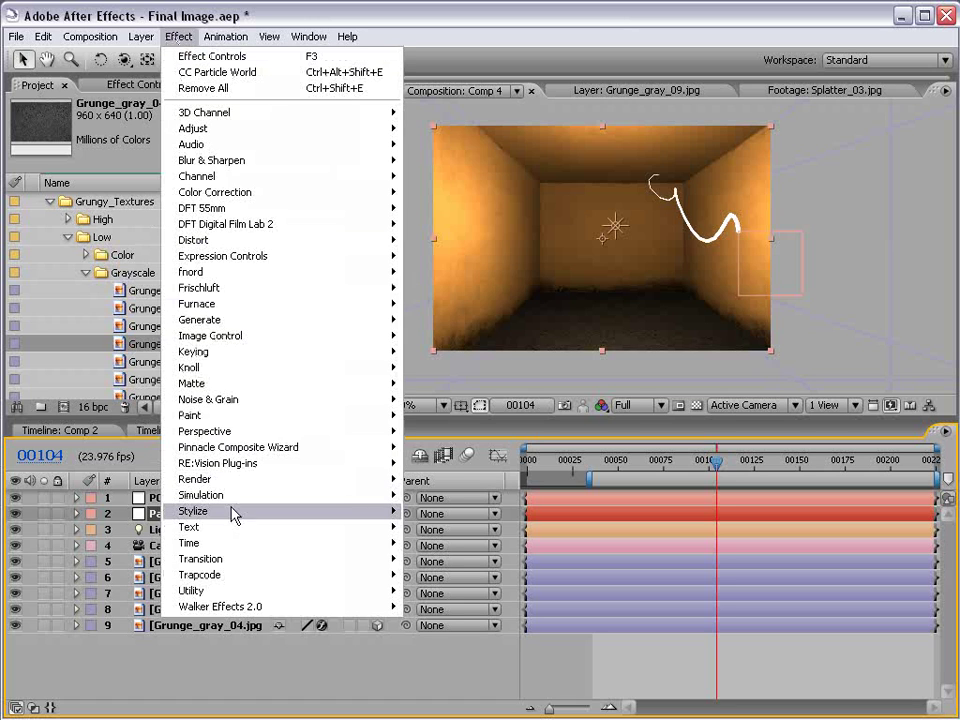
mouse_move(193, 511)
left_click(436, 637)
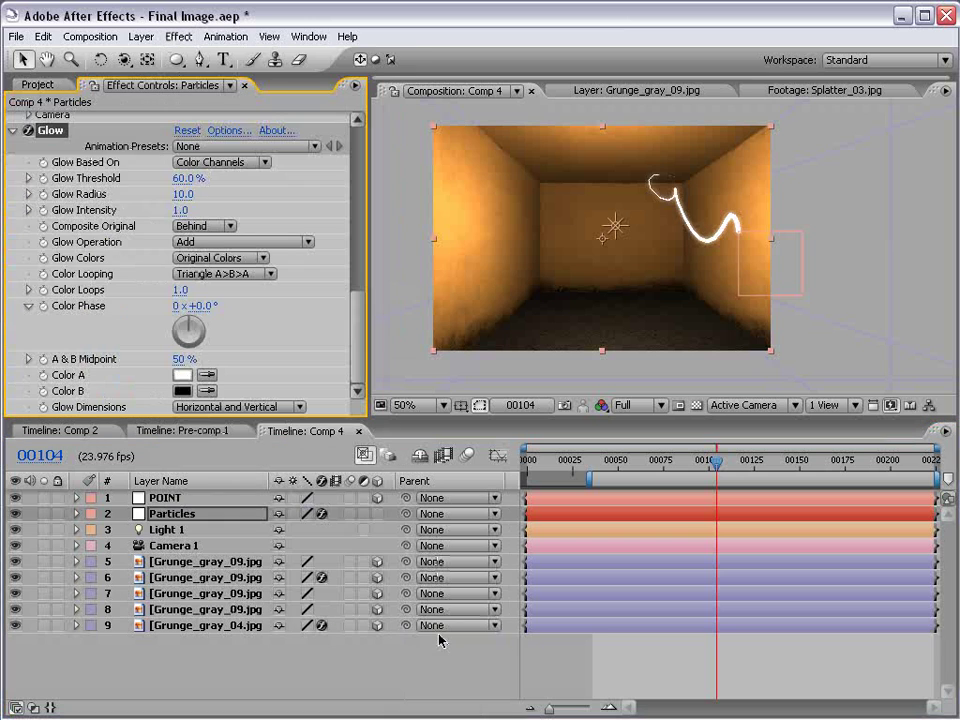
left_click(180, 391)
left_click_drag(568, 609, 566, 617)
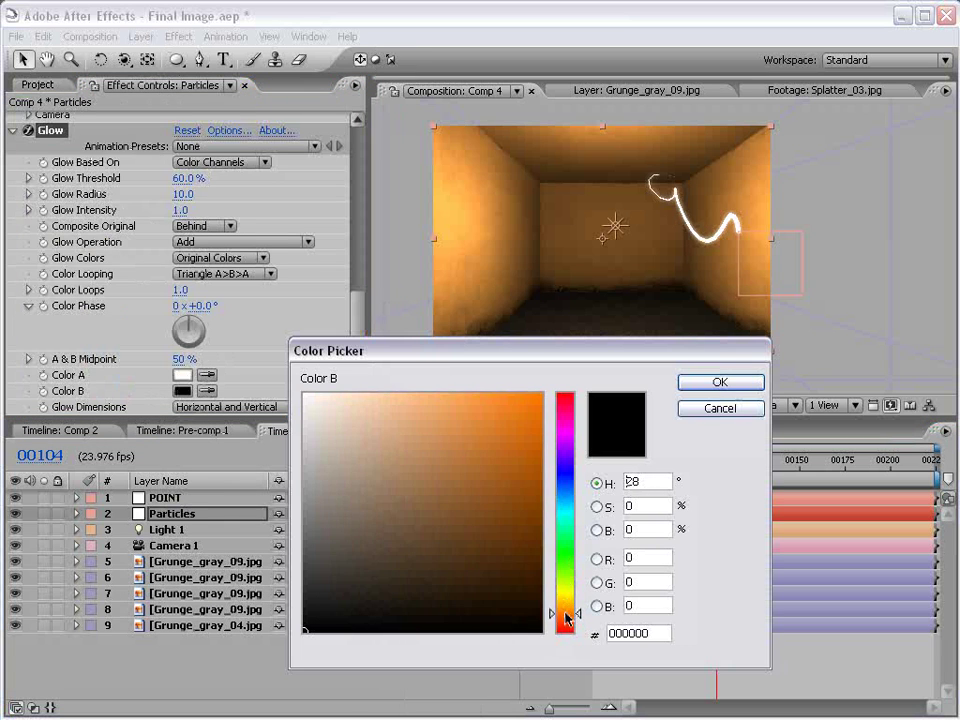
left_click_drag(489, 403, 621, 396)
left_click(718, 383)
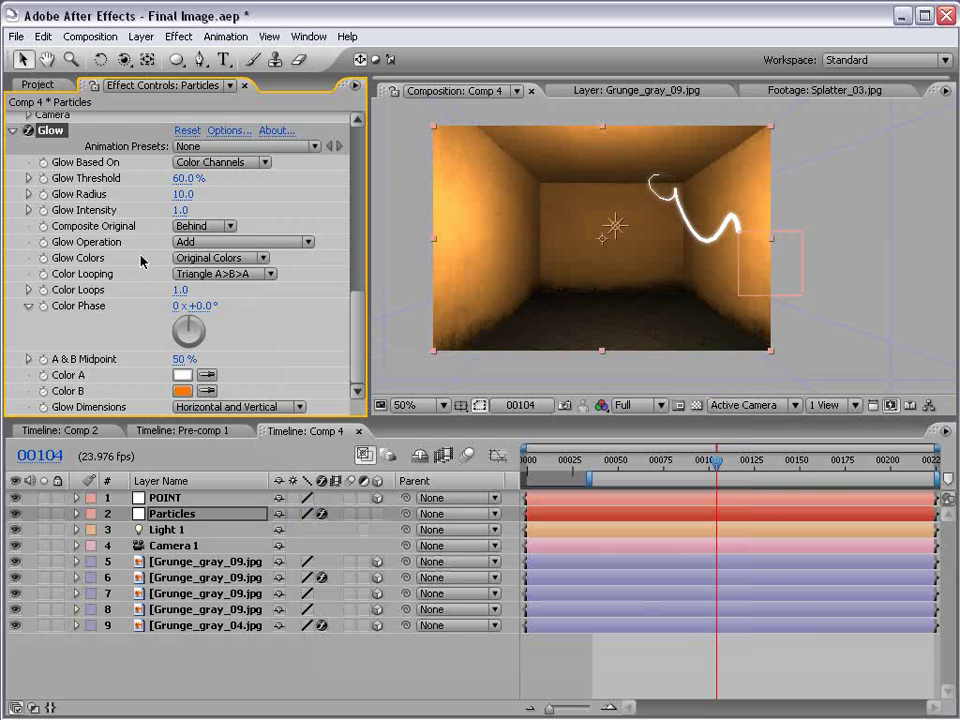
Set Glow Colors to A & B Colors, intensity to 2.3 and radius to 22.
left_click(220, 258)
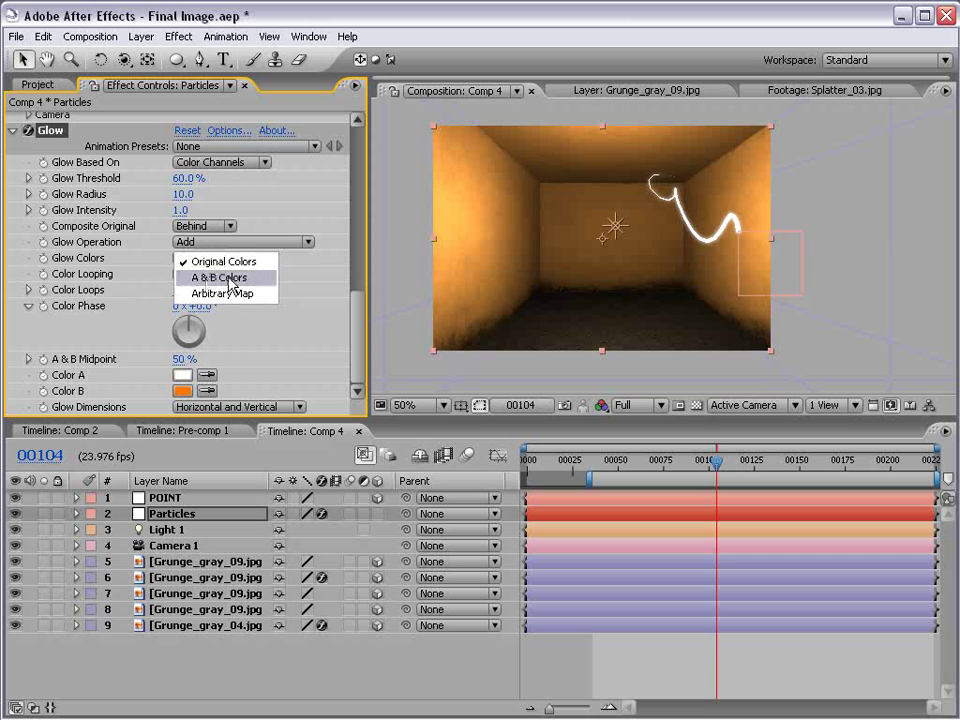
left_click(268, 278)
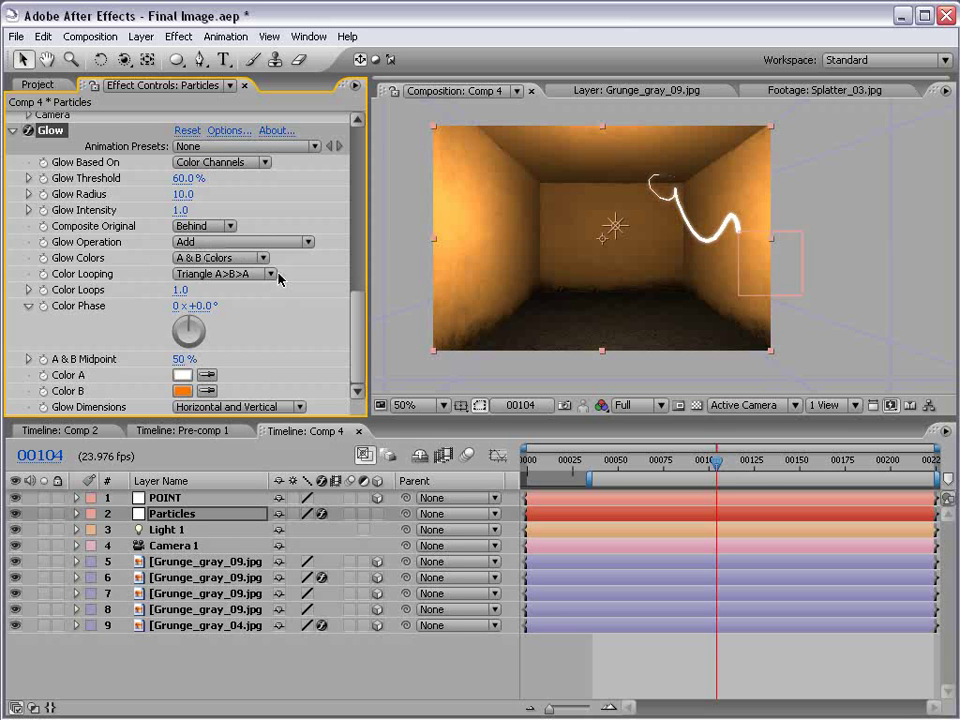
scroll(711, 240, "up", 2)
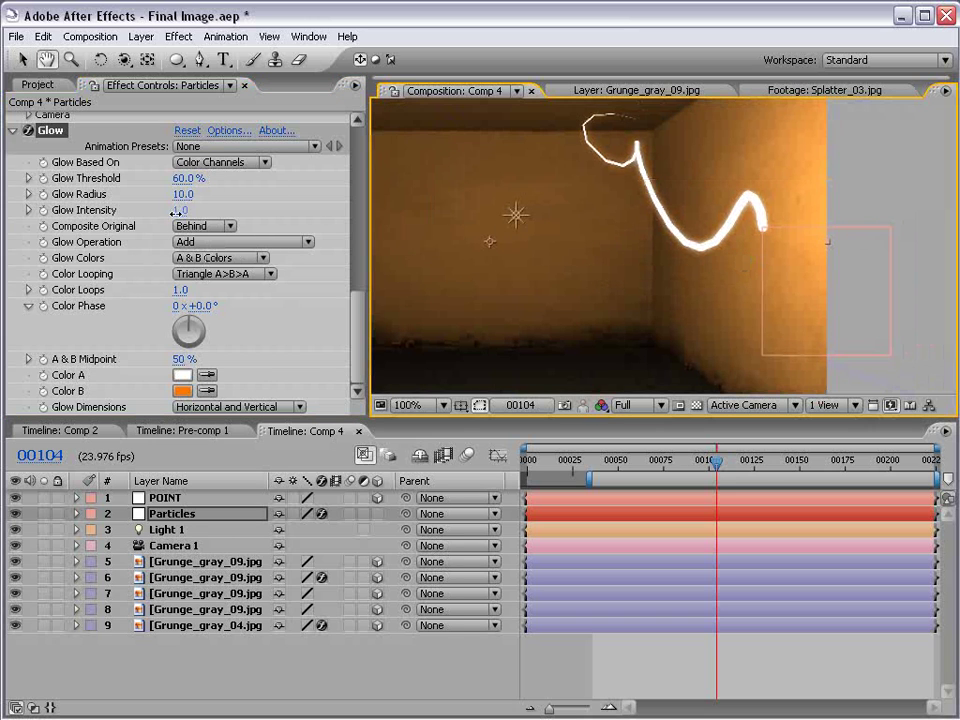
mouse_move(180, 210)
left_mouse_down()
mouse_move(322, 213)
mouse_move(310, 212)
left_mouse_up()
left_click_drag(181, 197, 188, 192)
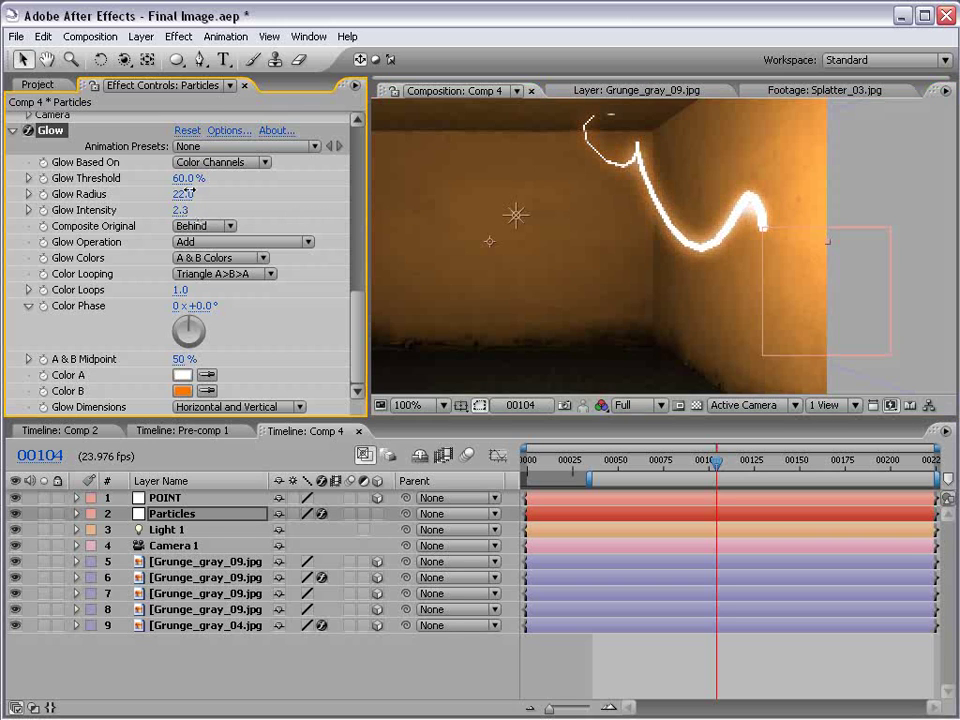
Preview the glowing streak in a maximized Composition panel, recentre it, then restore the layout.
key("grave")
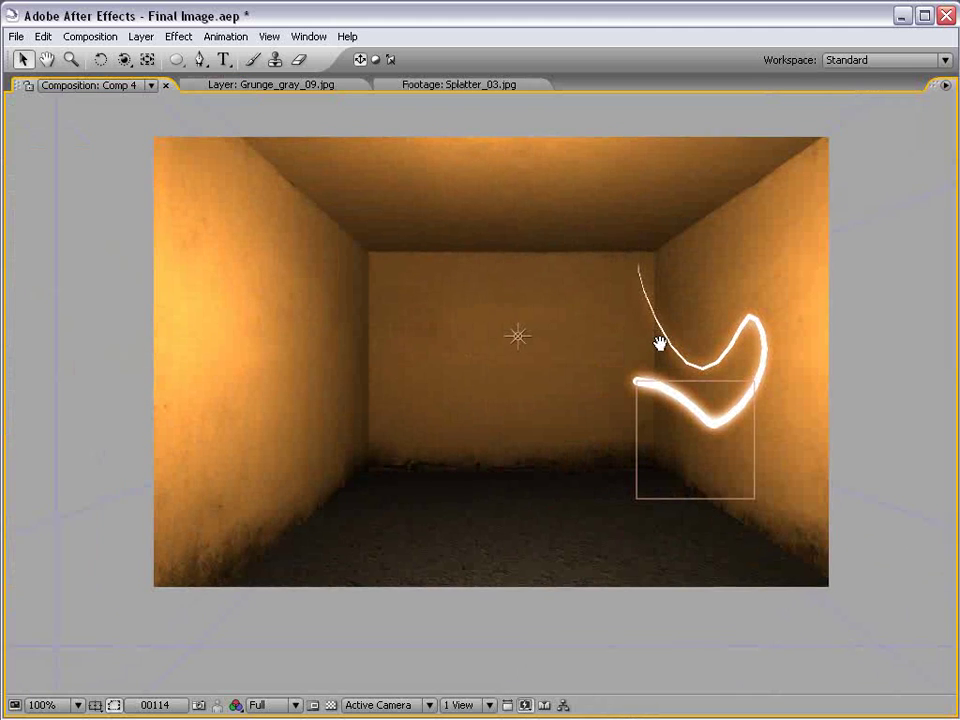
left_click_drag(660, 344, 640, 356)
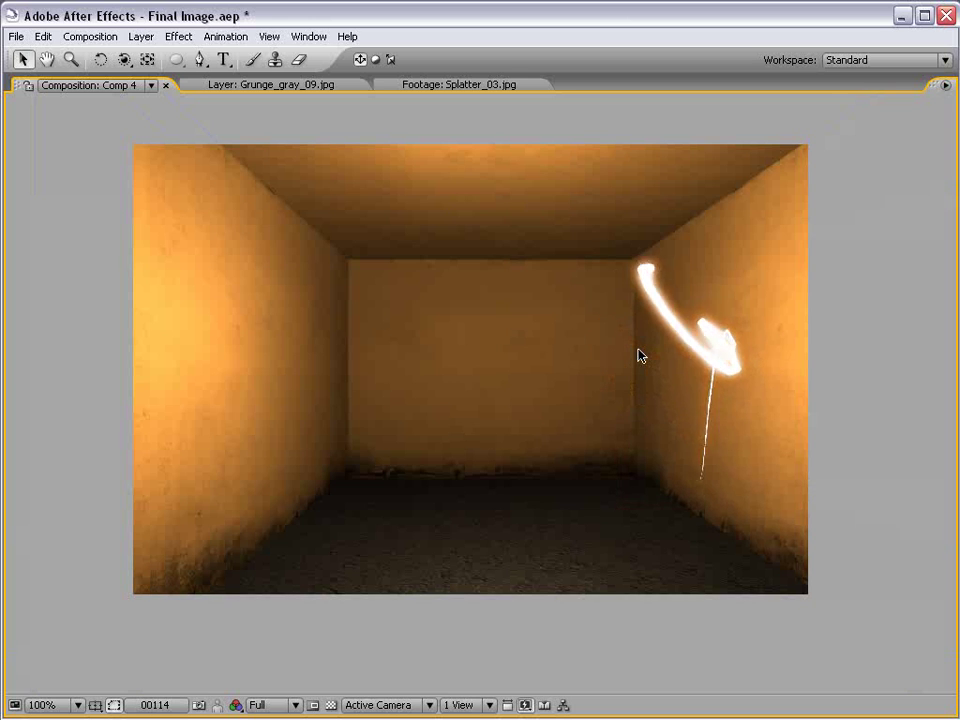
key("grave")
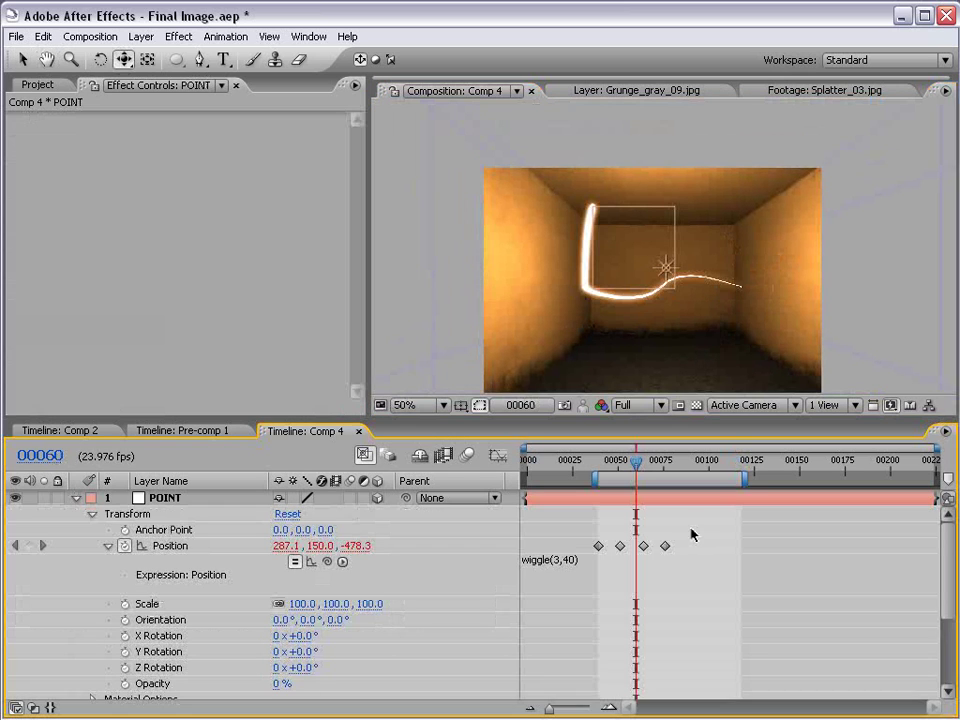
Delete POINT's Position keyframes and change its expression to wiggle(3,120).
left_click_drag(691, 535, 591, 548)
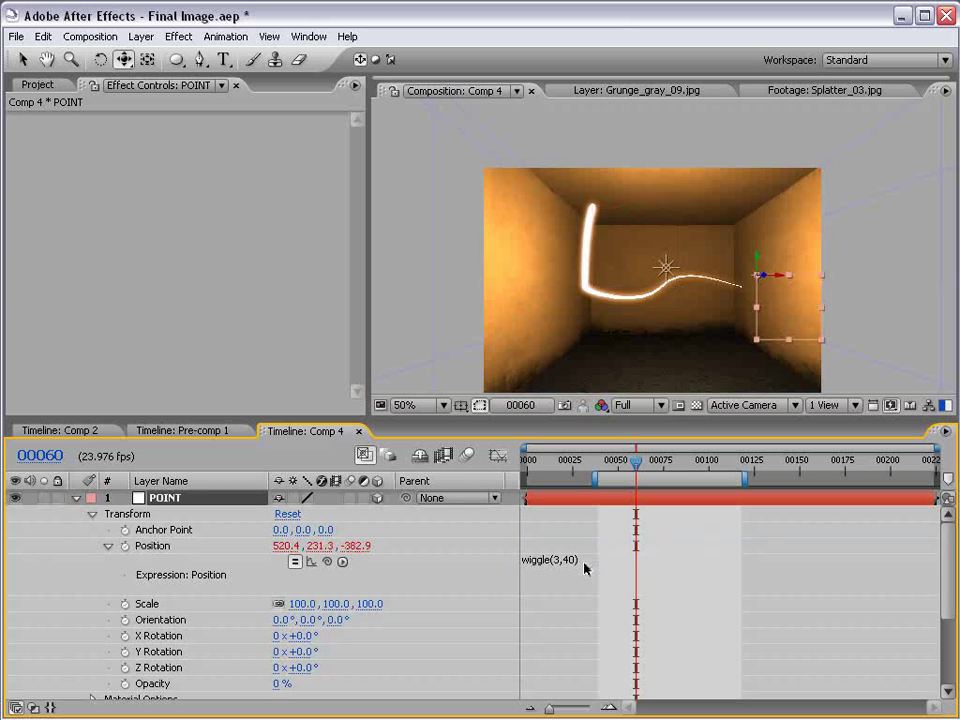
key("Delete")
left_click(578, 560)
key("BackSpace")
key("BackSpace")
type("12")
left_click(553, 476)
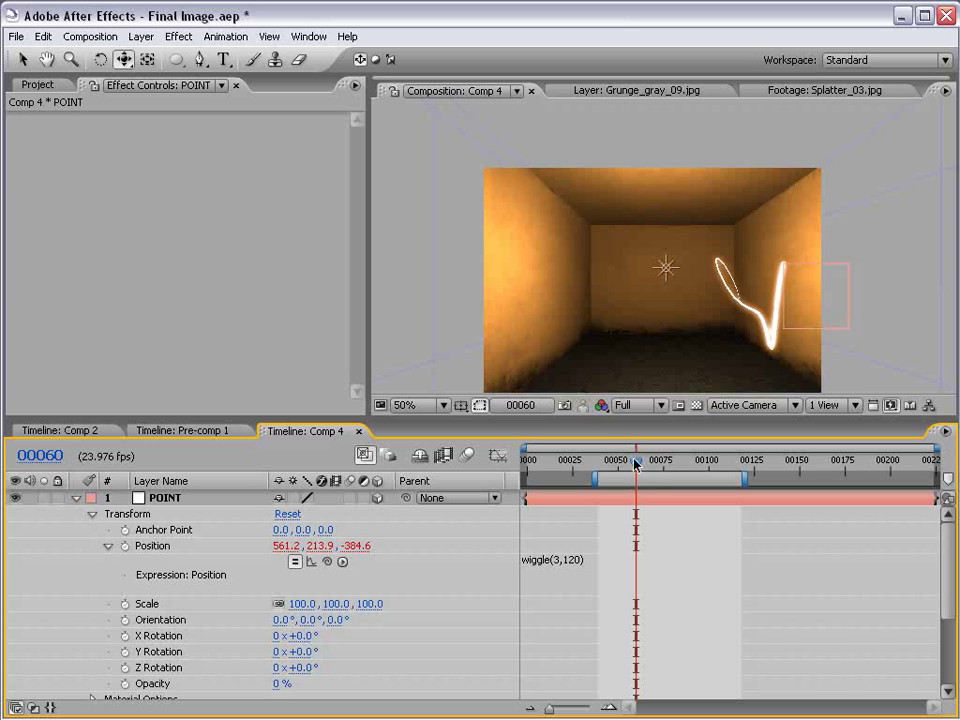
left_click_drag(636, 460, 728, 463)
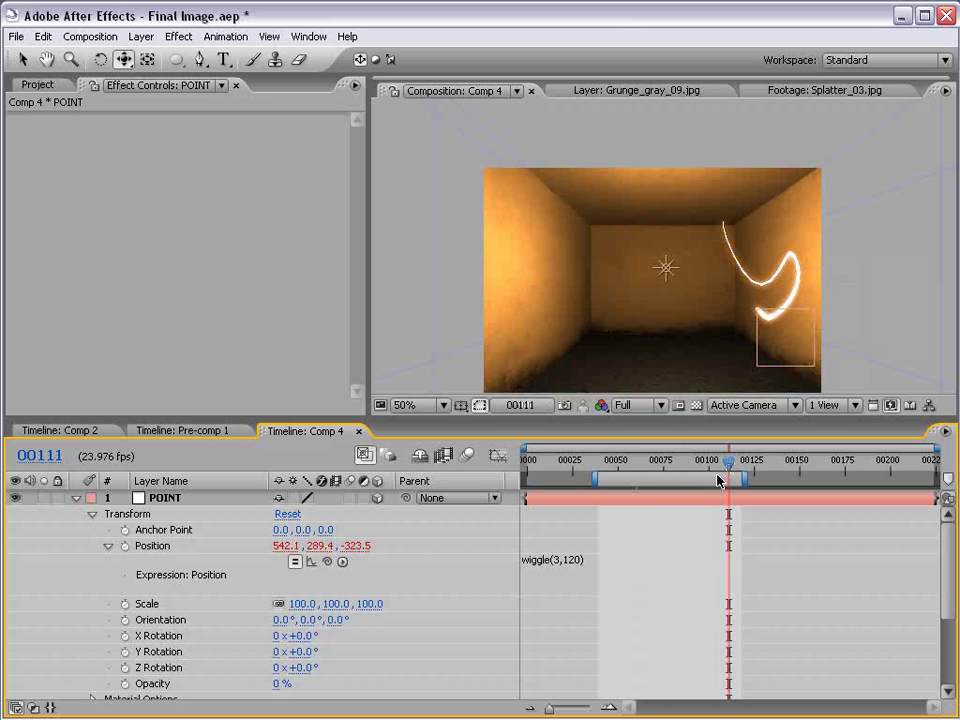
Move the POINT null left toward the room centre and orbit Camera 1 to a new angle.
key("v")
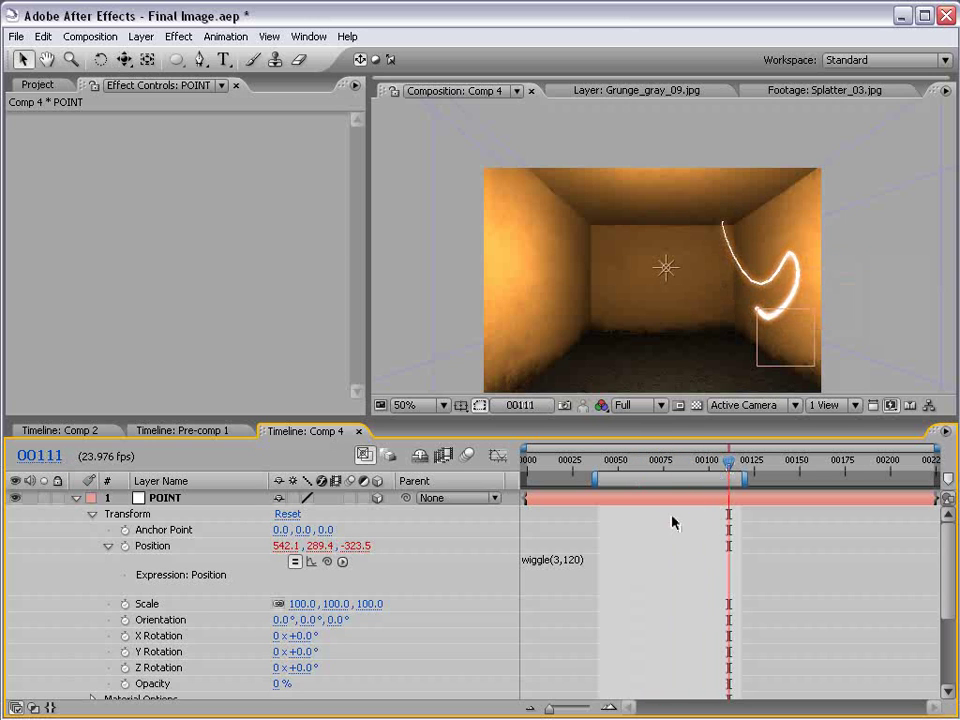
left_click(664, 499)
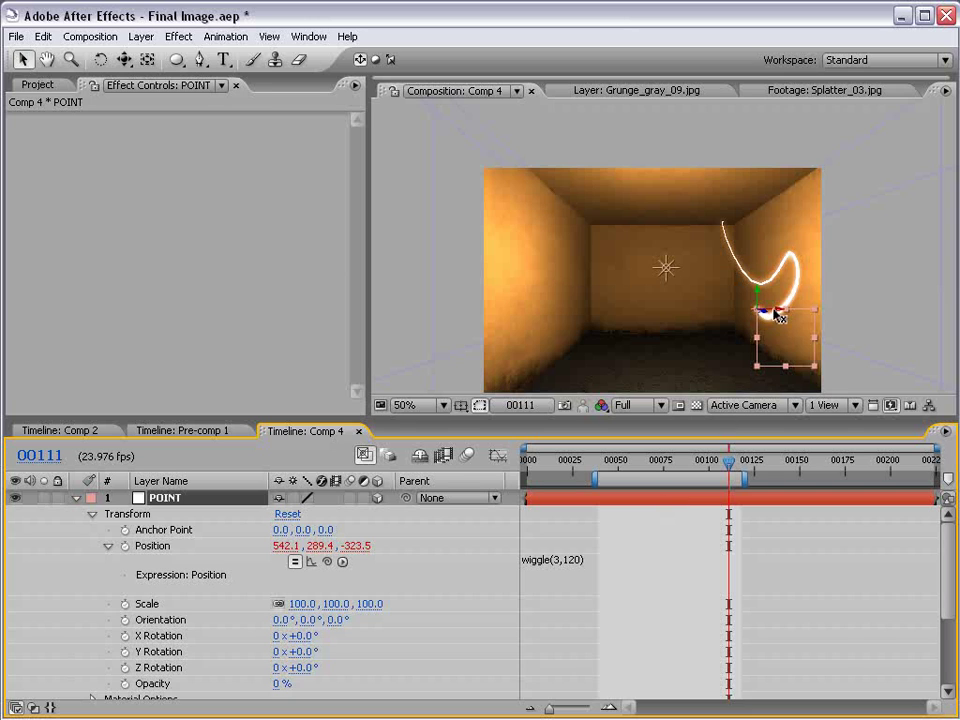
mouse_move(774, 313)
left_mouse_down()
mouse_move(659, 315)
mouse_move(649, 260)
left_mouse_up()
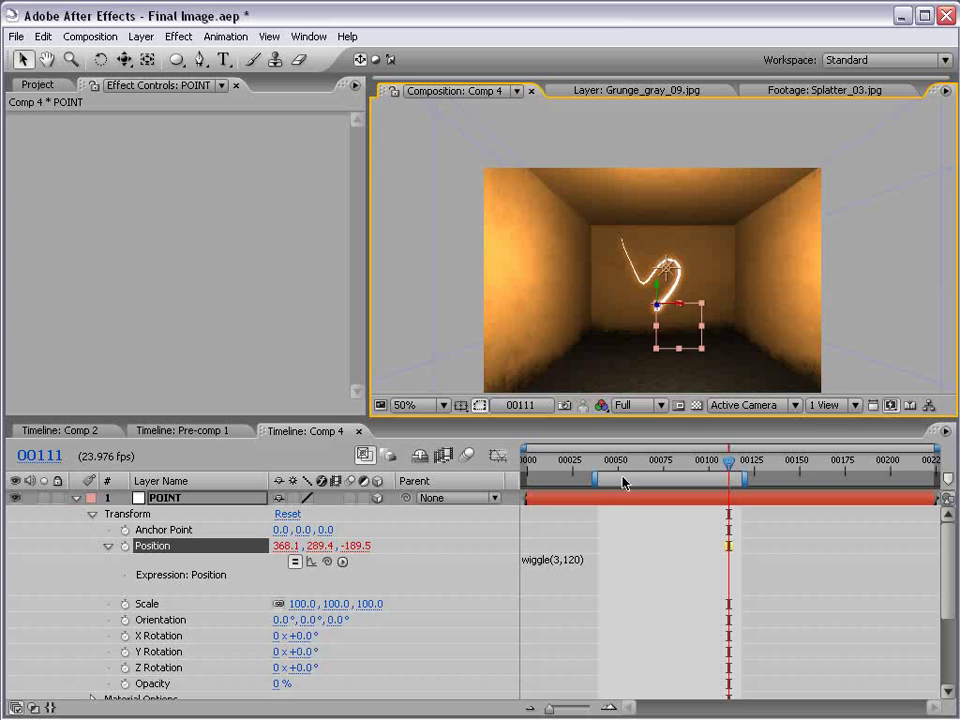
scroll(671, 246, "up", 2)
scroll(676, 272, "down", 2)
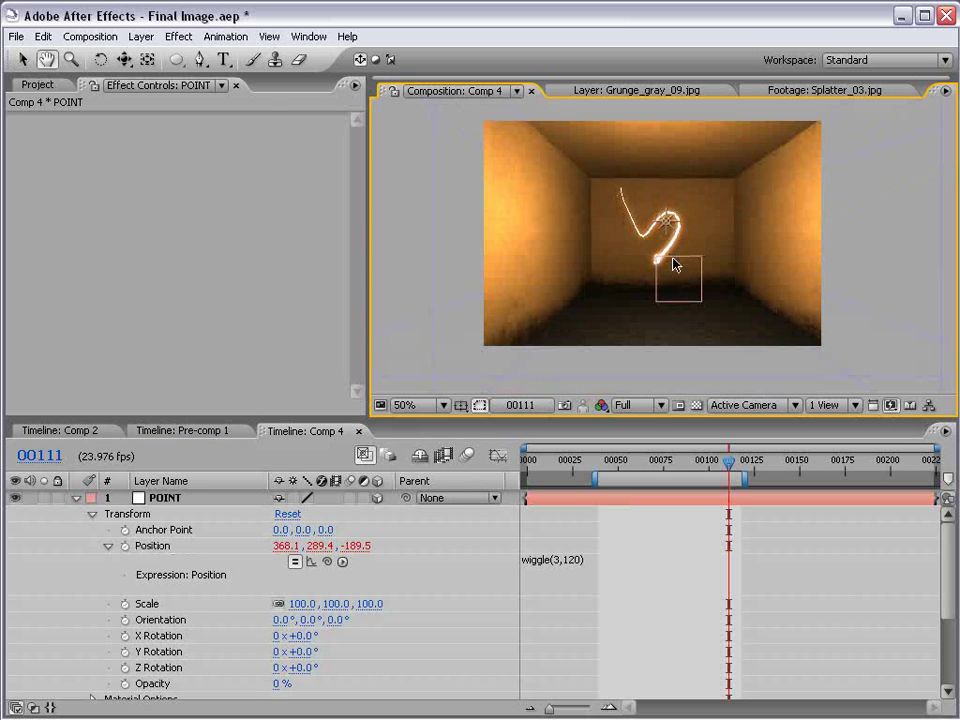
left_click_drag(123, 59, 200, 62)
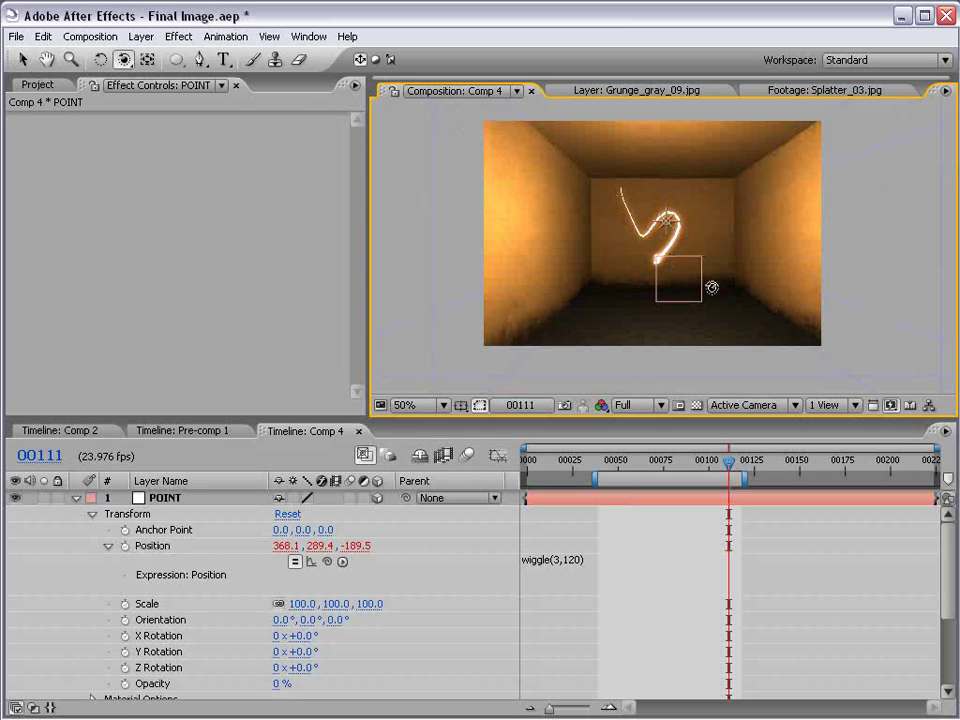
mouse_move(710, 289)
left_mouse_down()
mouse_move(690, 229)
mouse_move(714, 124)
mouse_move(709, 289)
mouse_move(640, 300)
left_mouse_up()
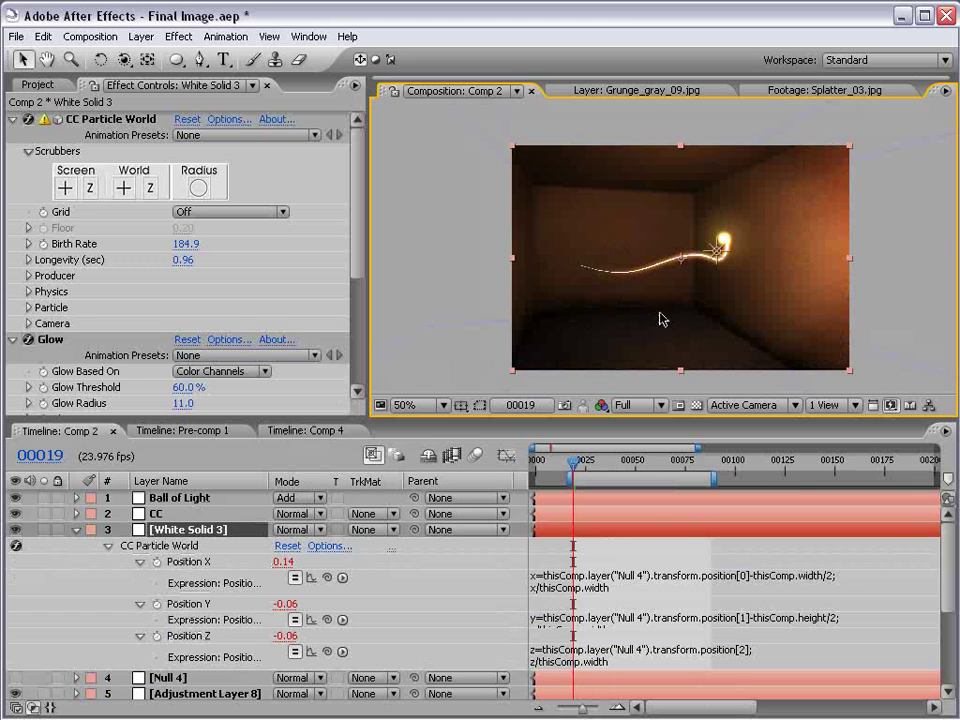
Preview the finished Pre-comp 1 full-window, then restore the layout.
scroll(660, 318, "up", 2)
scroll(720, 300, "down", 2)
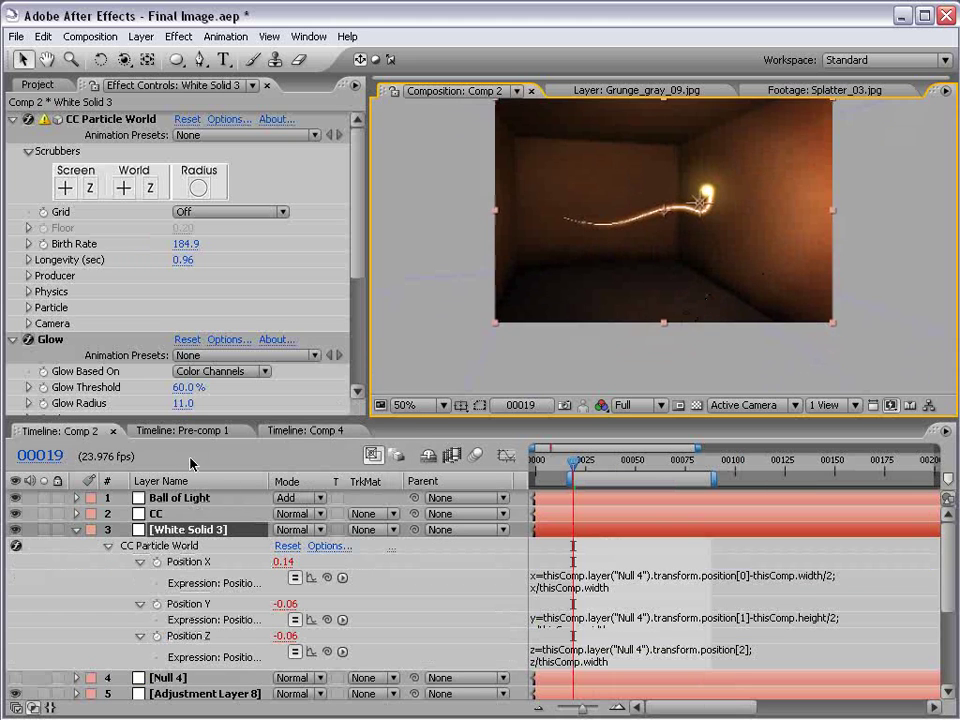
left_click(185, 431)
key("grave")
scroll(698, 296, "up", 2)
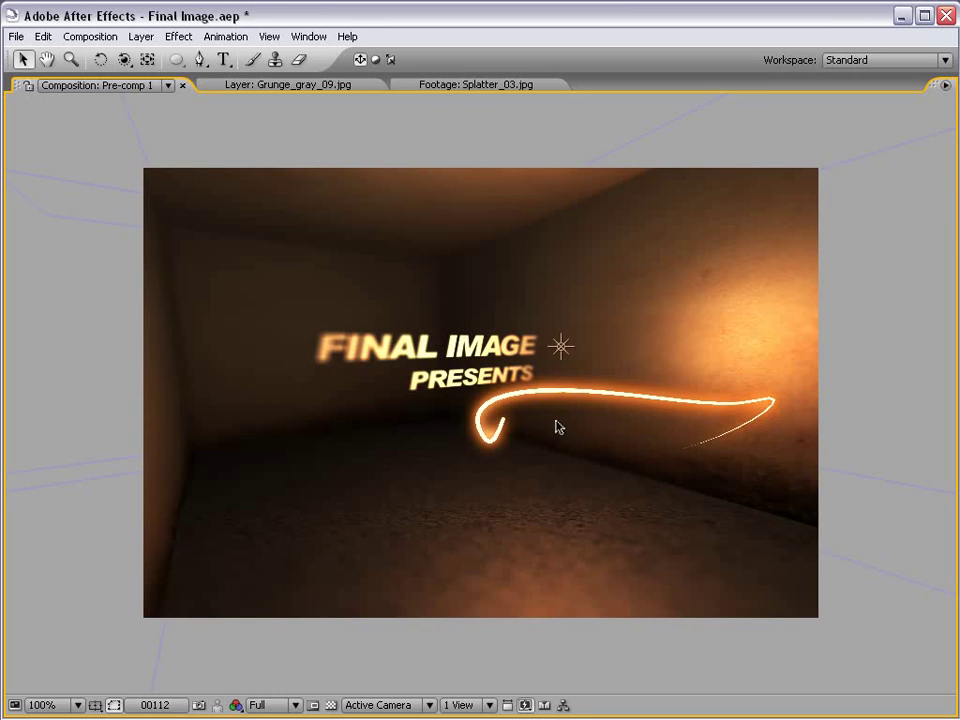
scroll(558, 427, "down", 2)
key("grave")
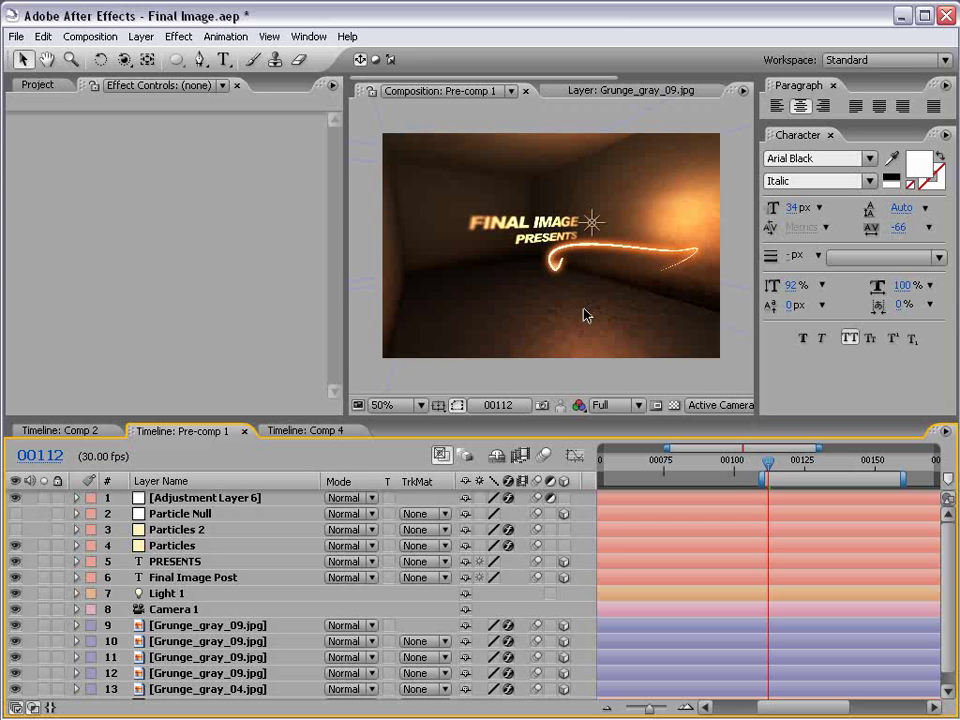
Preview the finished Comp 2 full-window with its glowing streak, then restore the layout.
left_click(60, 430)
key("grave")
scroll(525, 317, "up", 2)
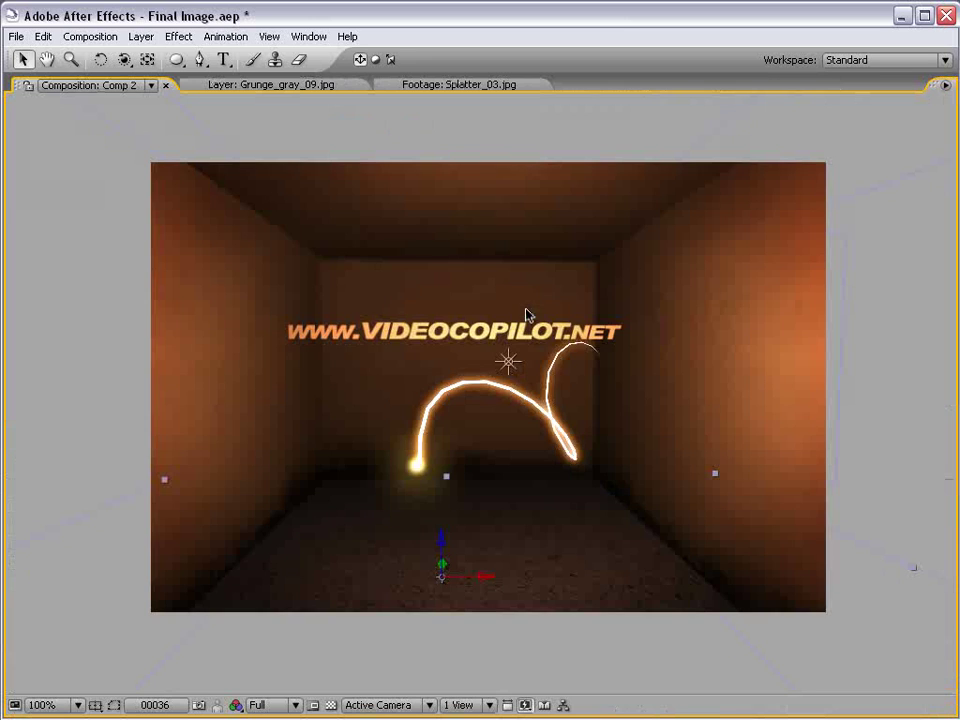
left_click_drag(423, 406, 426, 404)
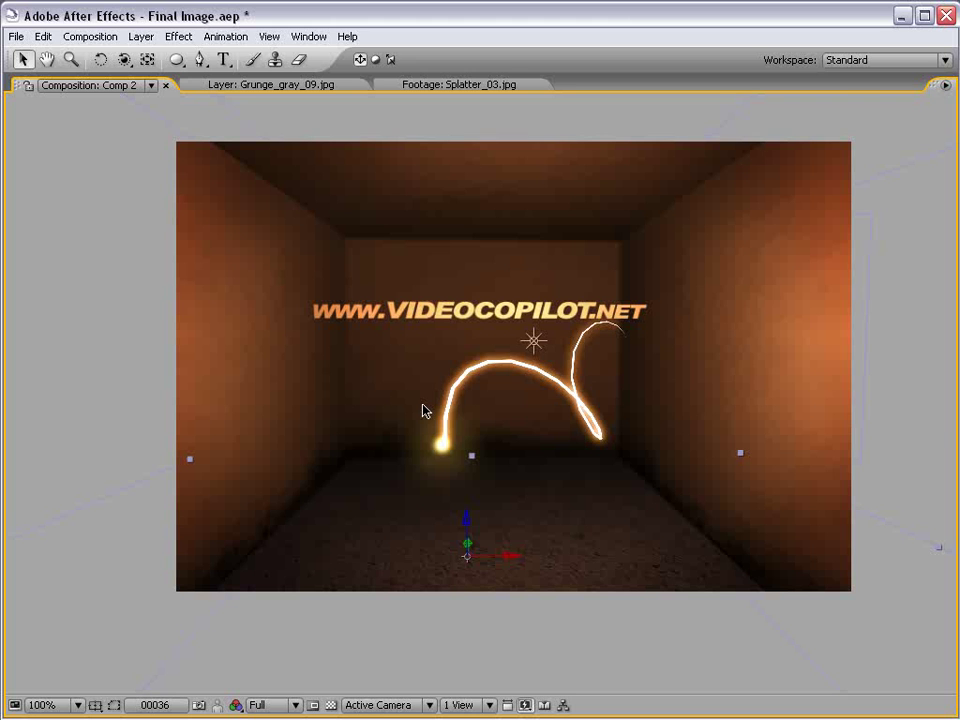
key("grave")
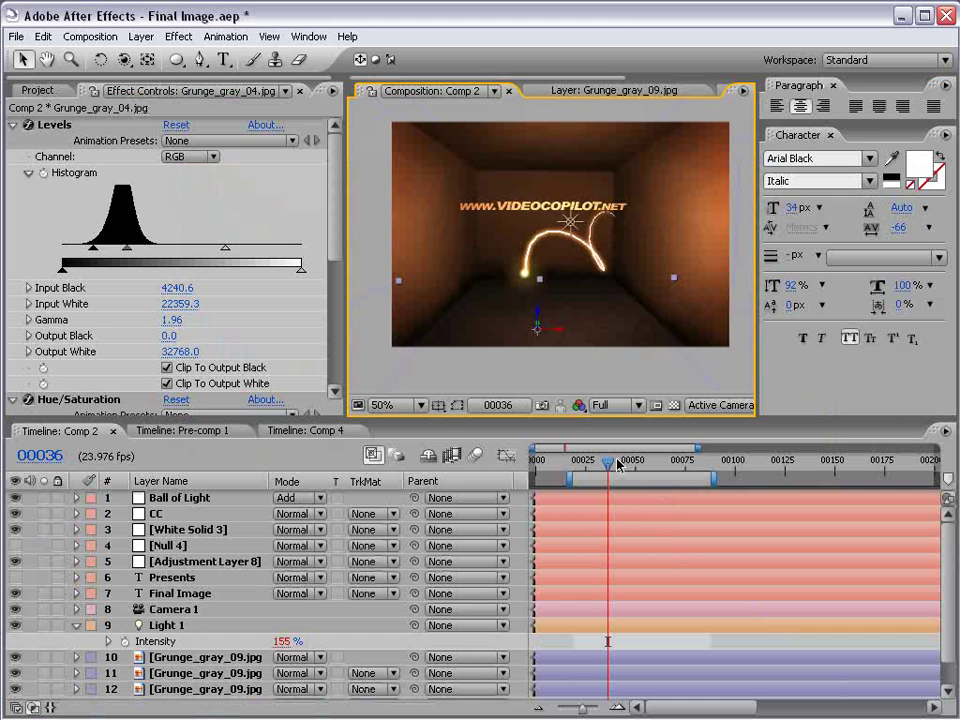